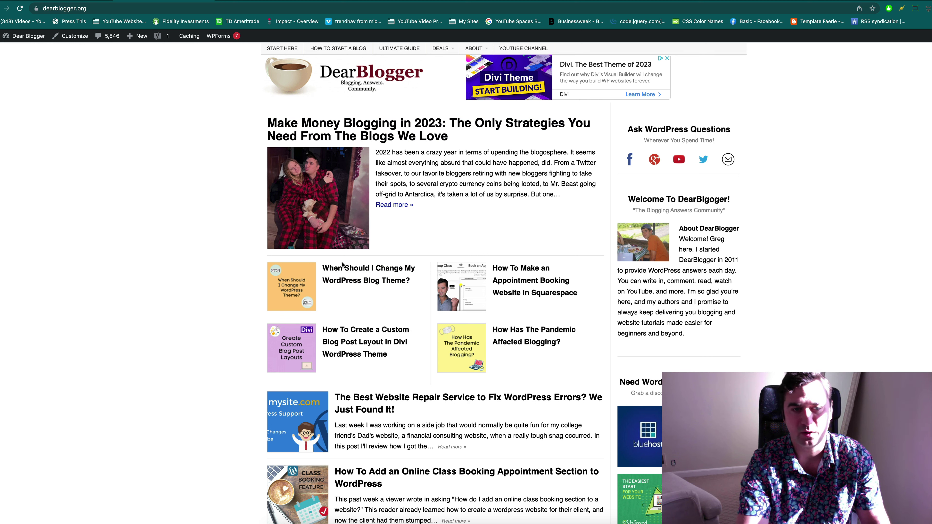
Step: Open the 'When Should I Change My WordPress Blog Theme?' post and scroll to view the header ad
{"action": "left_click", "coordinate": [374, 273]}
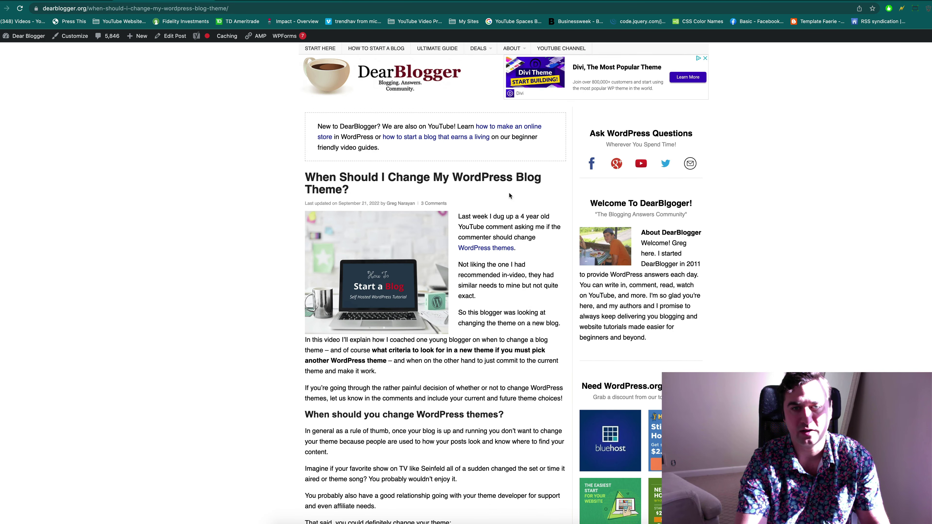
{"action": "scroll", "coordinate": [510, 194], "scroll_direction": "down", "scroll_amount": 4}
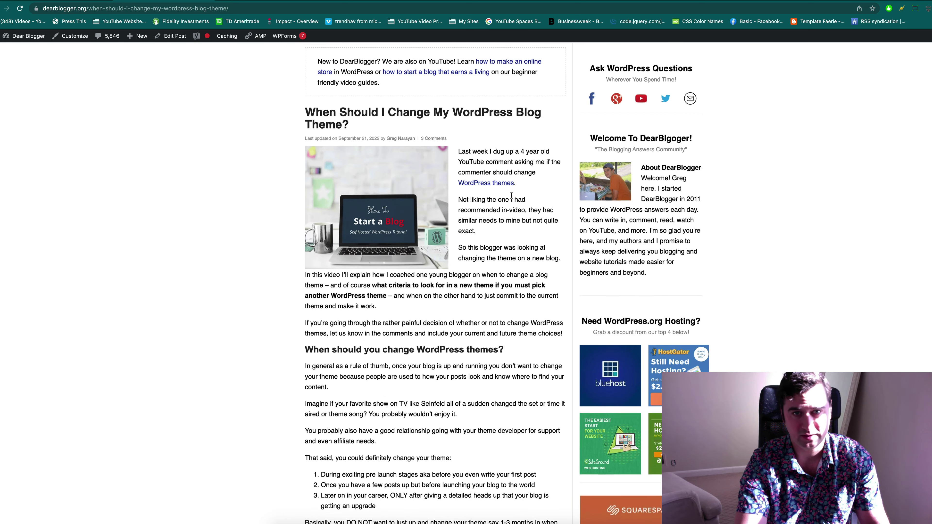
{"action": "scroll", "coordinate": [512, 197], "scroll_direction": "up", "scroll_amount": 3}
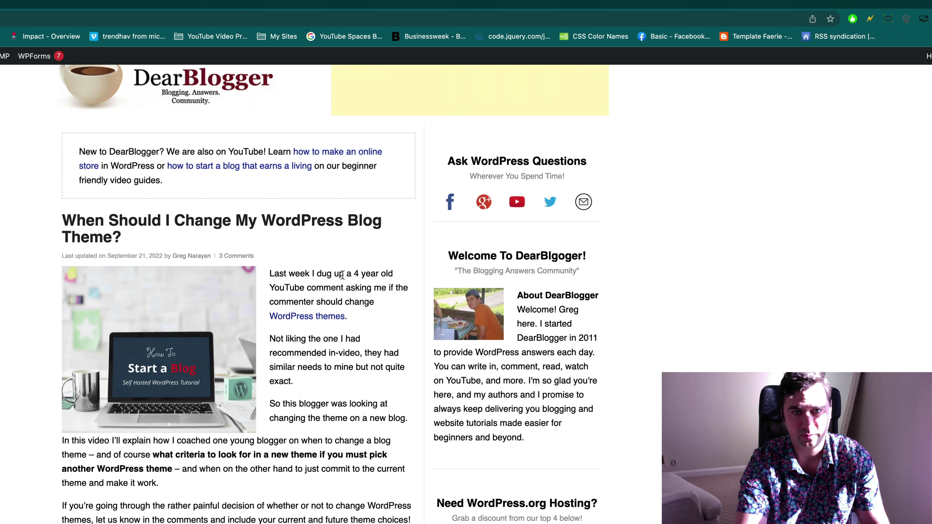
{"action": "scroll", "coordinate": [342, 275], "scroll_direction": "up", "scroll_amount": 1}
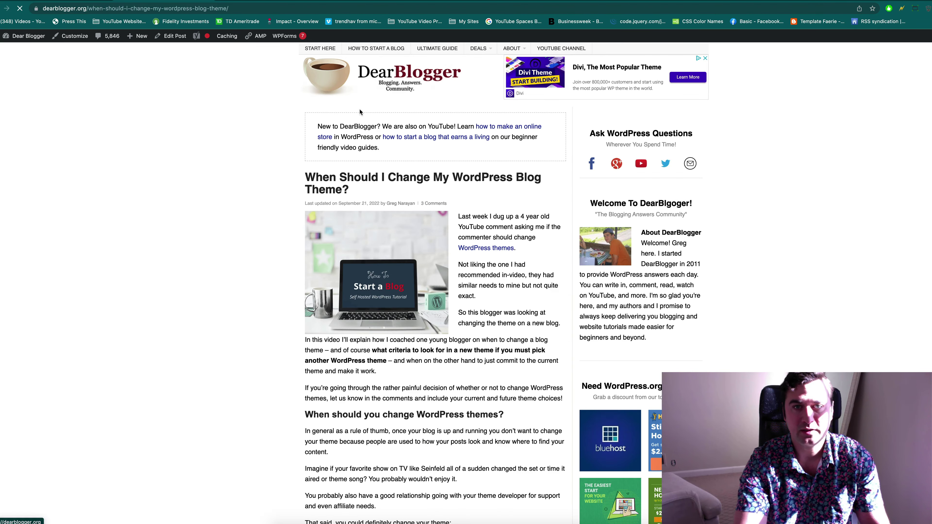
Step: From the Dashboard, open Appearance > Theme File Editor and search the page for 'header' to find header.php
{"action": "left_click", "coordinate": [359, 111]}
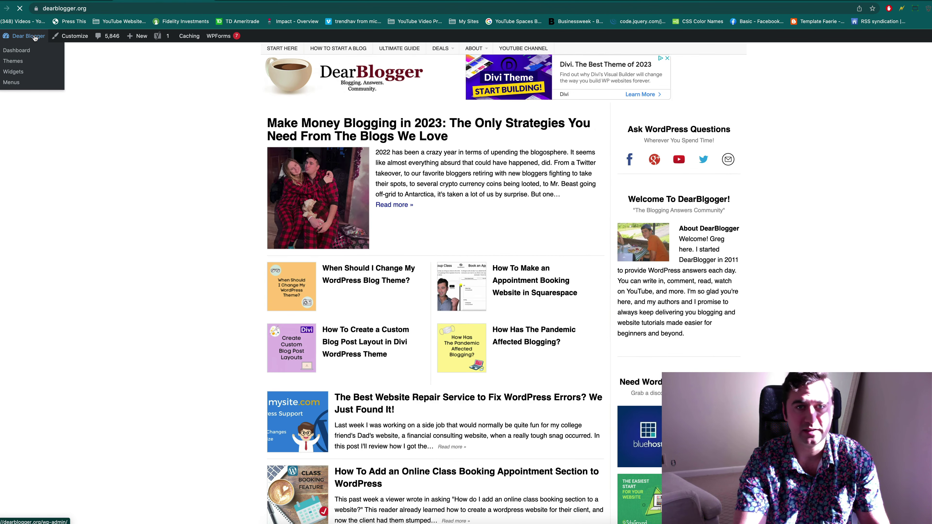
{"action": "left_click", "coordinate": [22, 50]}
{"action": "mouse_move", "coordinate": [22, 309]}
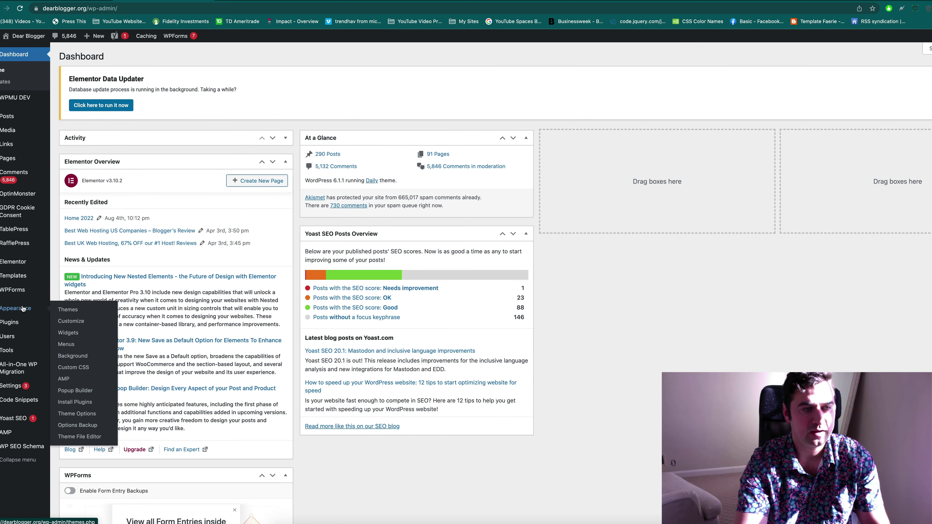
{"action": "left_click", "coordinate": [89, 437]}
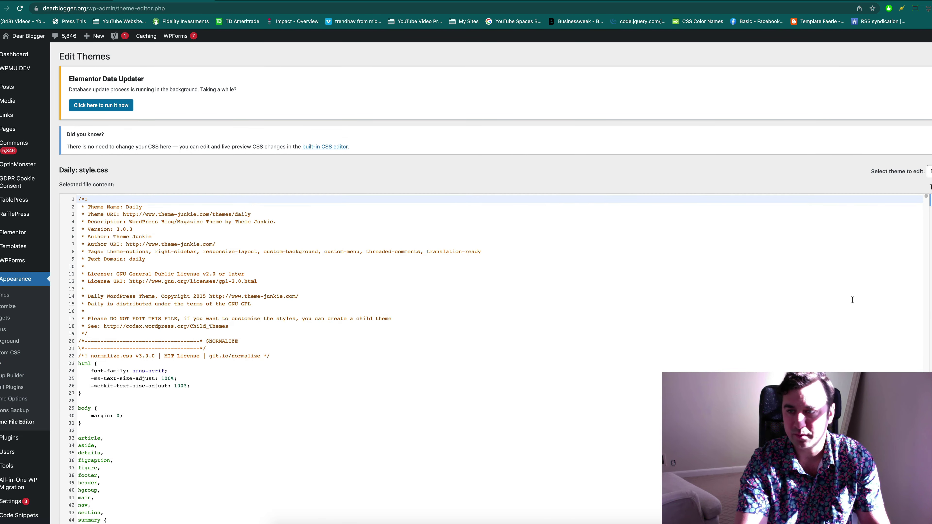
{"action": "scroll", "coordinate": [928, 301], "scroll_direction": "down", "scroll_amount": 3}
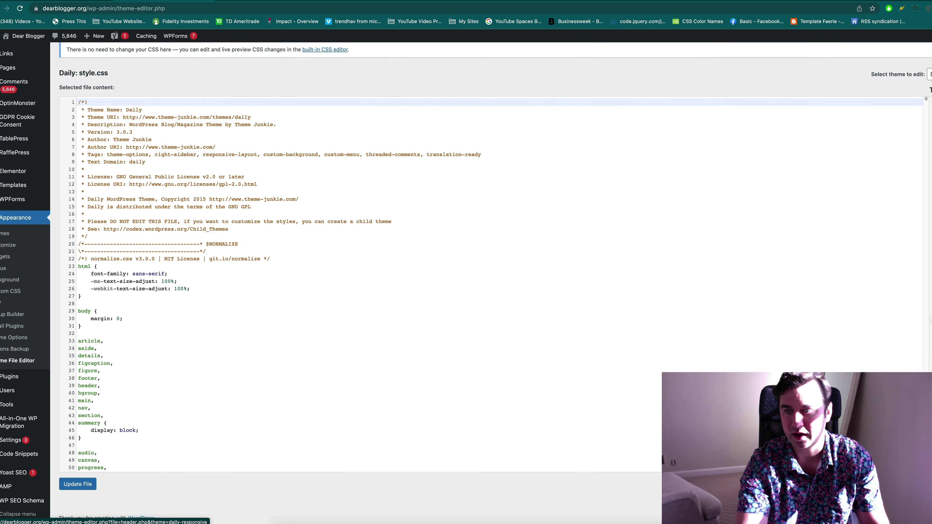
{"action": "key", "text": "super+f"}
{"action": "type", "text": "header.php&theme=daily-responsive"}
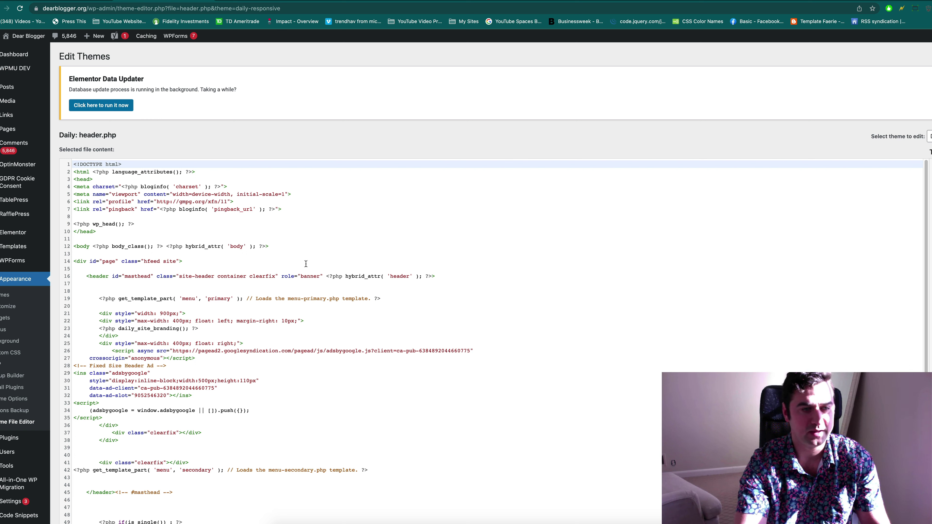
{"action": "scroll", "coordinate": [142, 291], "scroll_direction": "down", "scroll_amount": 2}
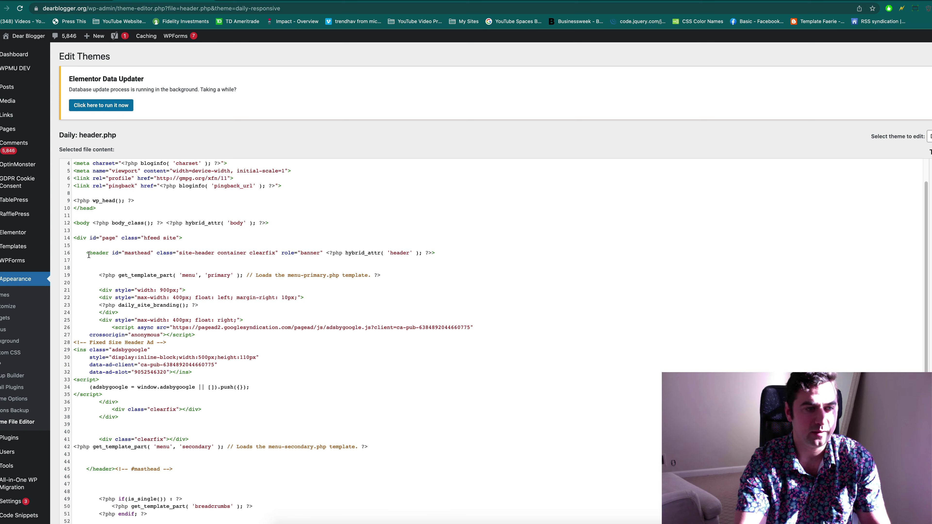
{"action": "left_click_drag", "start_coordinate": [100, 305], "coordinate": [199, 304]}
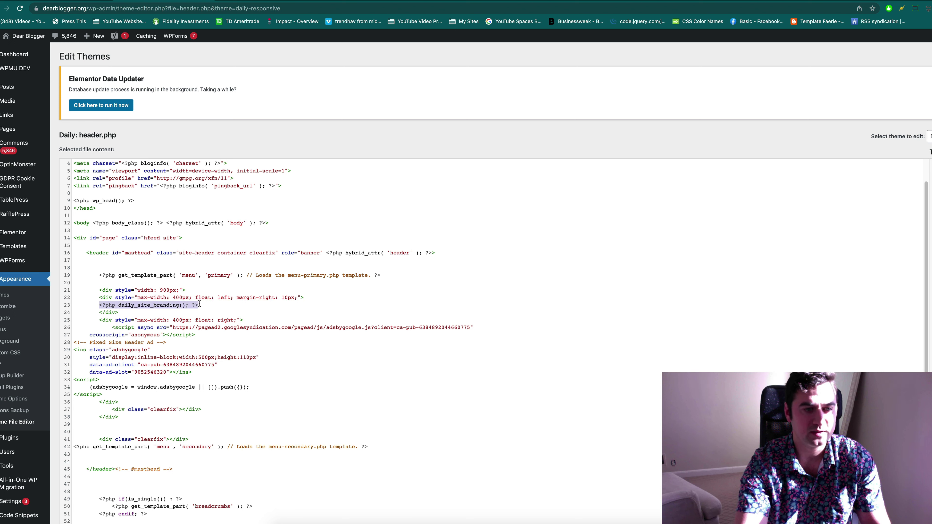
{"action": "left_click", "coordinate": [219, 306]}
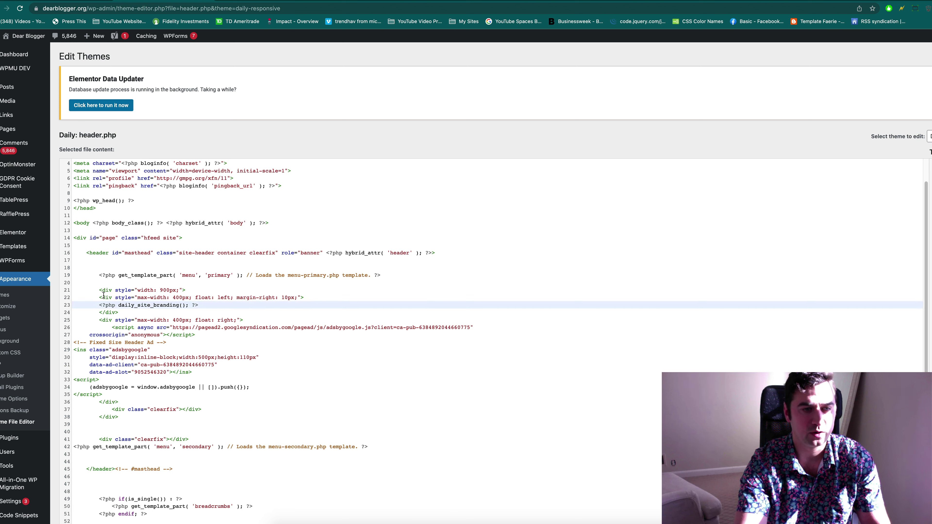
{"action": "left_click_drag", "start_coordinate": [97, 291], "coordinate": [307, 298]}
{"action": "left_click_drag", "start_coordinate": [99, 275], "coordinate": [382, 275]}
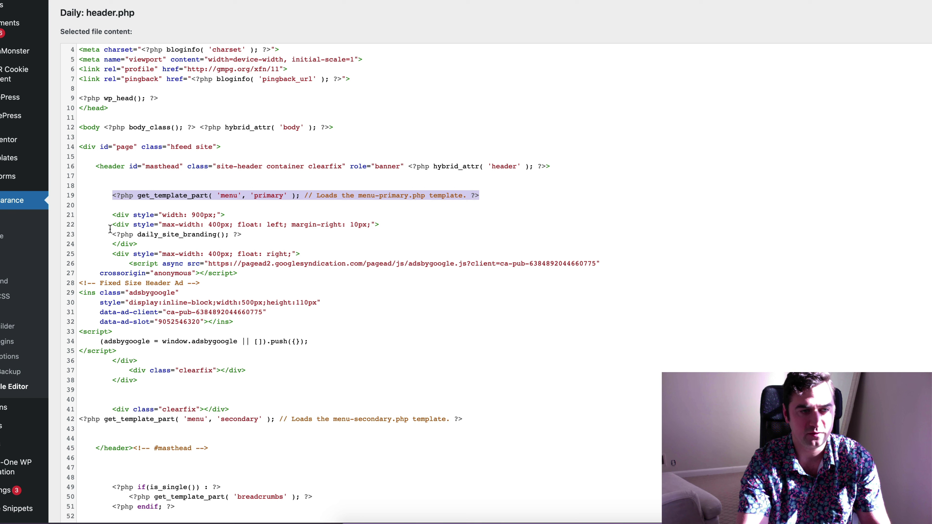
{"action": "left_click_drag", "start_coordinate": [112, 233], "coordinate": [247, 235]}
{"action": "left_click", "coordinate": [250, 235]}
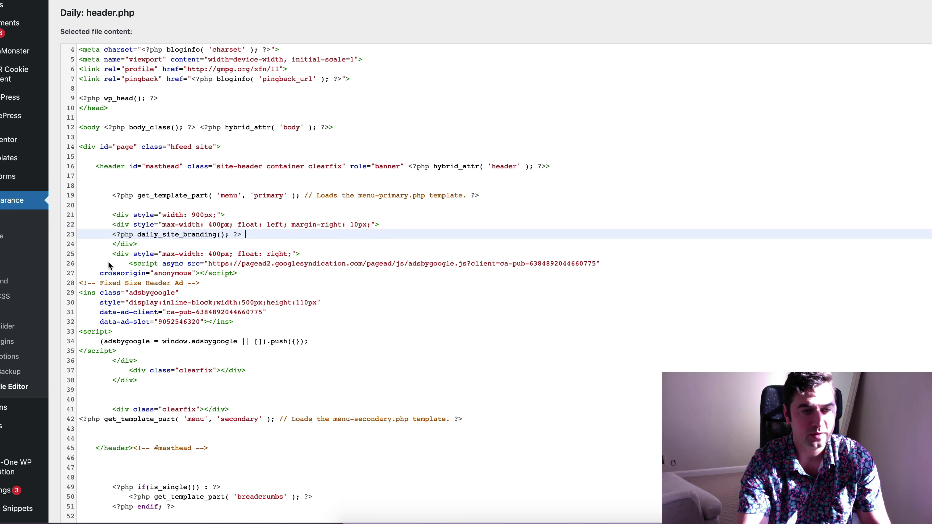
{"action": "left_click", "coordinate": [112, 254]}
{"action": "left_click_drag", "start_coordinate": [111, 252], "coordinate": [307, 257]}
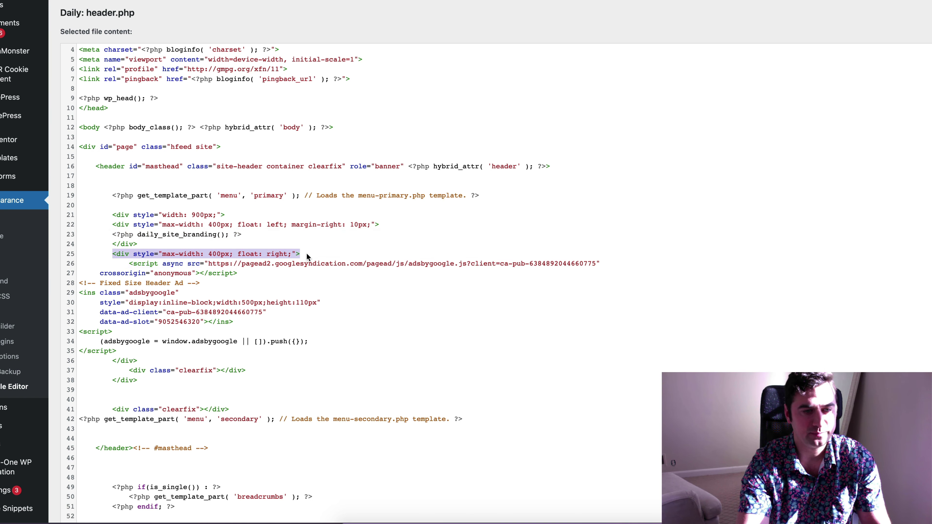
{"action": "left_click", "coordinate": [268, 269]}
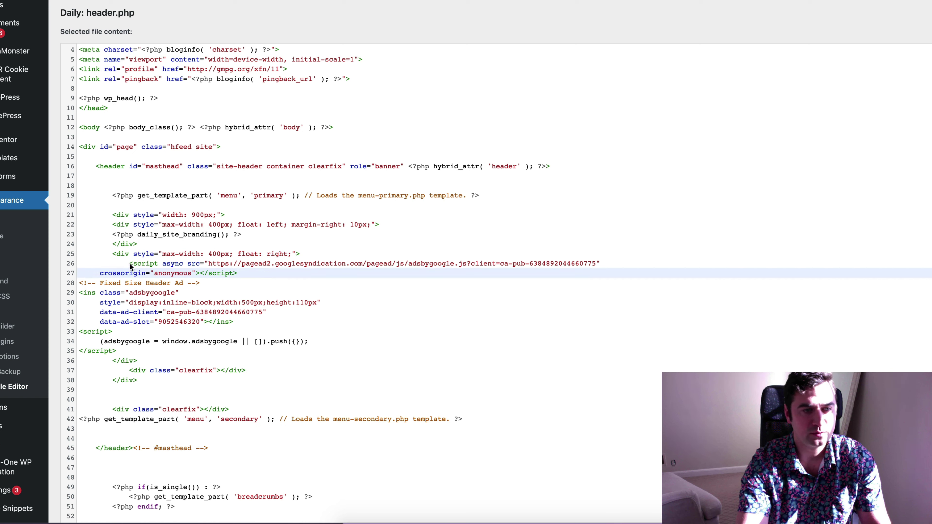
{"action": "left_click_drag", "start_coordinate": [127, 263], "coordinate": [288, 331]}
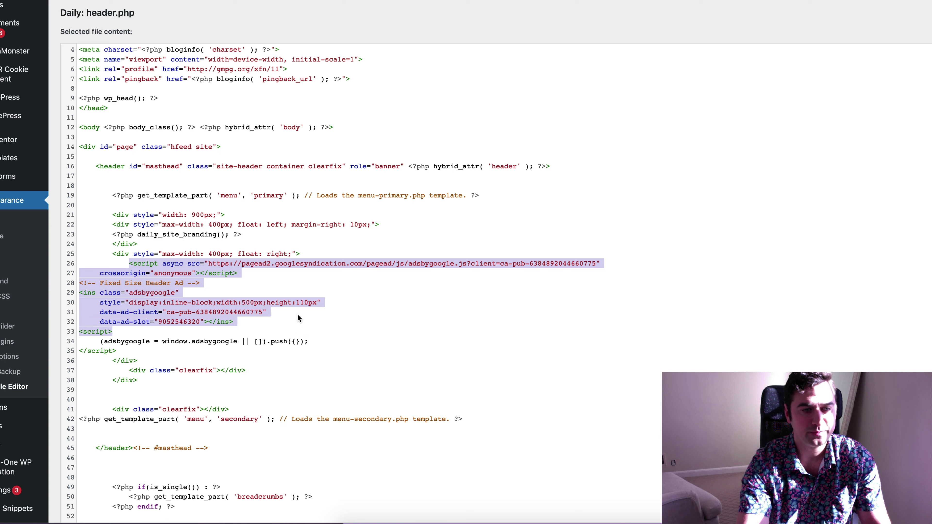
{"action": "left_click", "coordinate": [246, 302]}
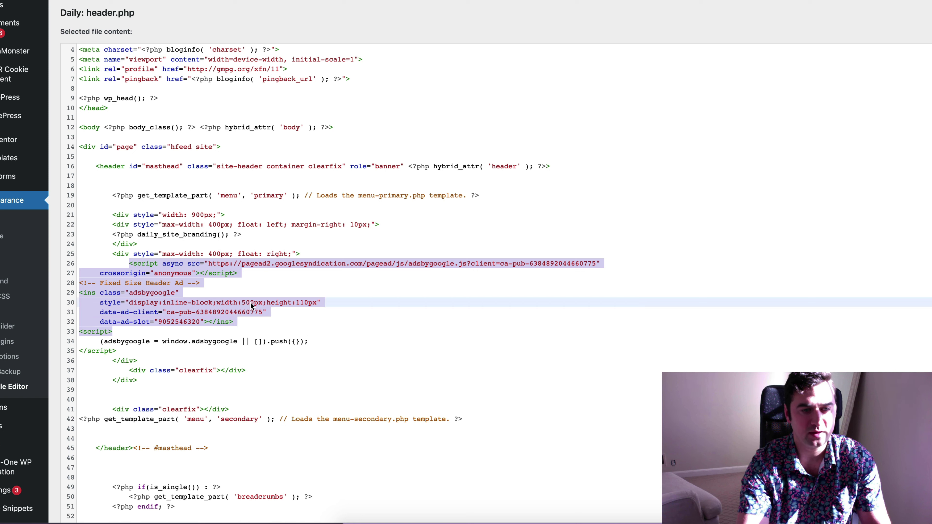
{"action": "left_click", "coordinate": [303, 311]}
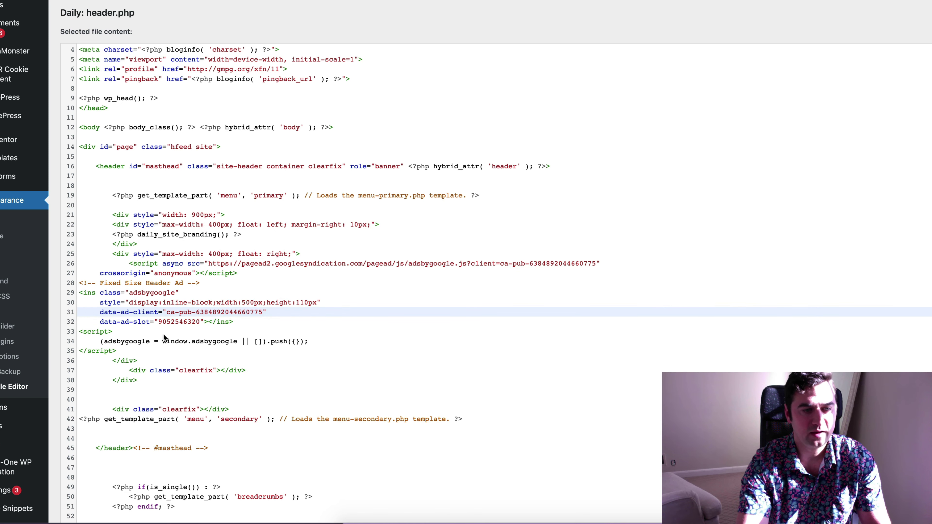
{"action": "mouse_move", "coordinate": [156, 380]}
{"action": "left_mouse_down"}
{"action": "mouse_move", "coordinate": [99, 359]}
{"action": "mouse_move", "coordinate": [159, 377]}
{"action": "left_mouse_up"}
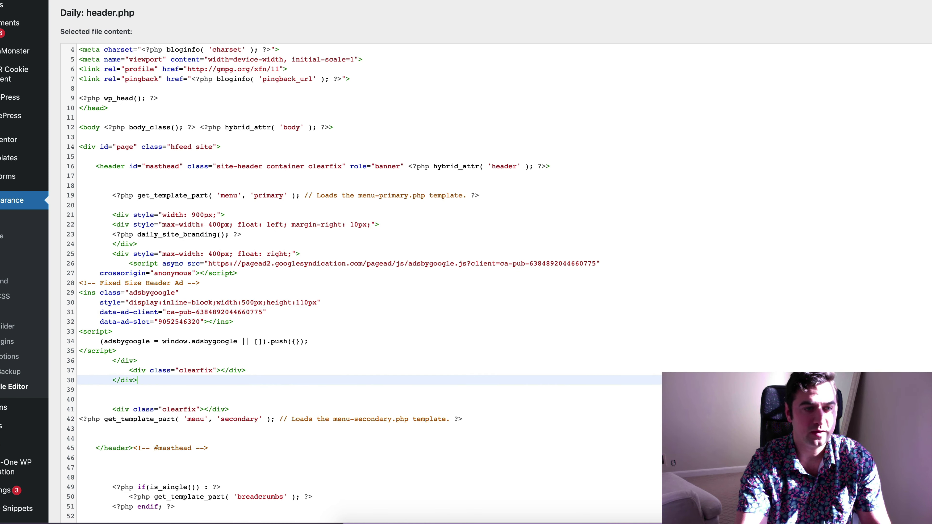
Step: Change the header ad height on line 30 to 150px and update header.php
{"action": "left_click", "coordinate": [302, 303]}
{"action": "key", "text": "BackSpace"}
{"action": "type", "text": "4"}
{"action": "scroll", "coordinate": [308, 318], "scroll_direction": "down", "scroll_amount": 3}
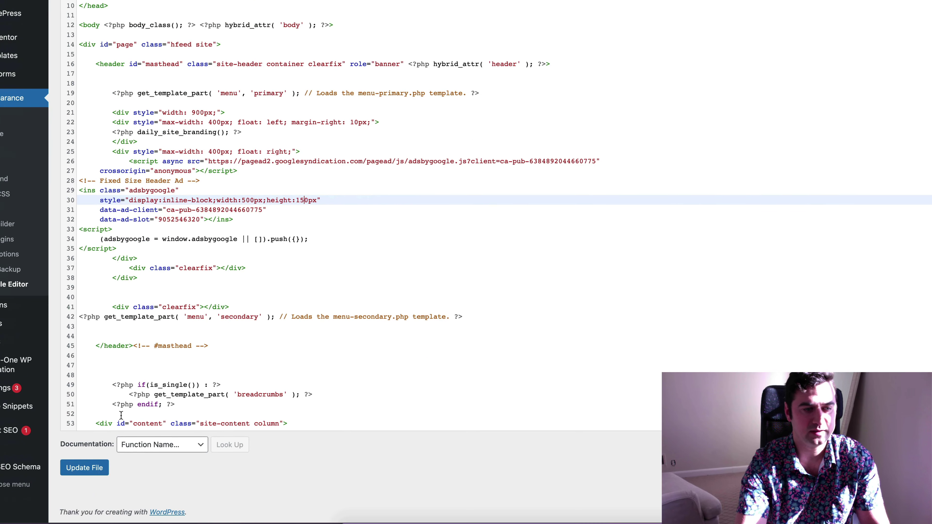
{"action": "left_click", "coordinate": [70, 467]}
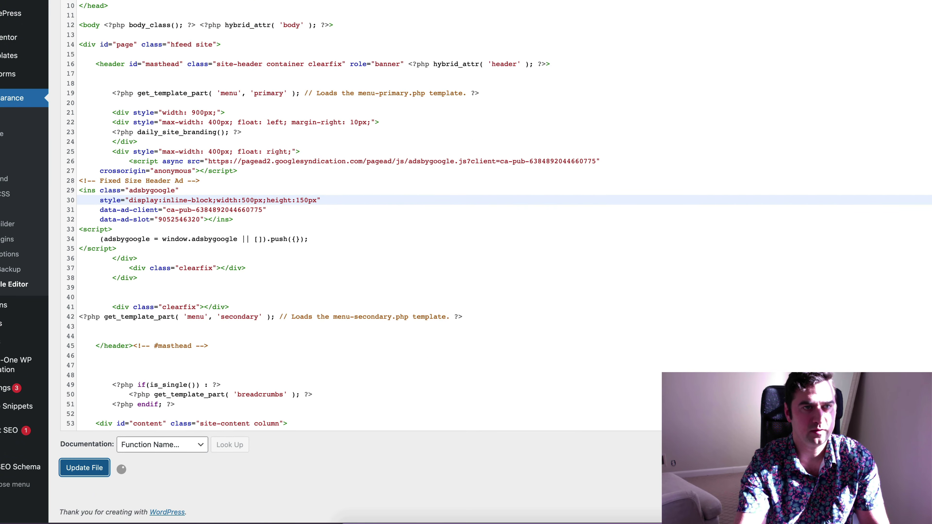
Step: Load dearblogger.org in a new tab to view the taller header ad
{"action": "key", "text": "super+t"}
{"action": "type", "text": "dearblogger.org"}
{"action": "key", "text": "Return"}
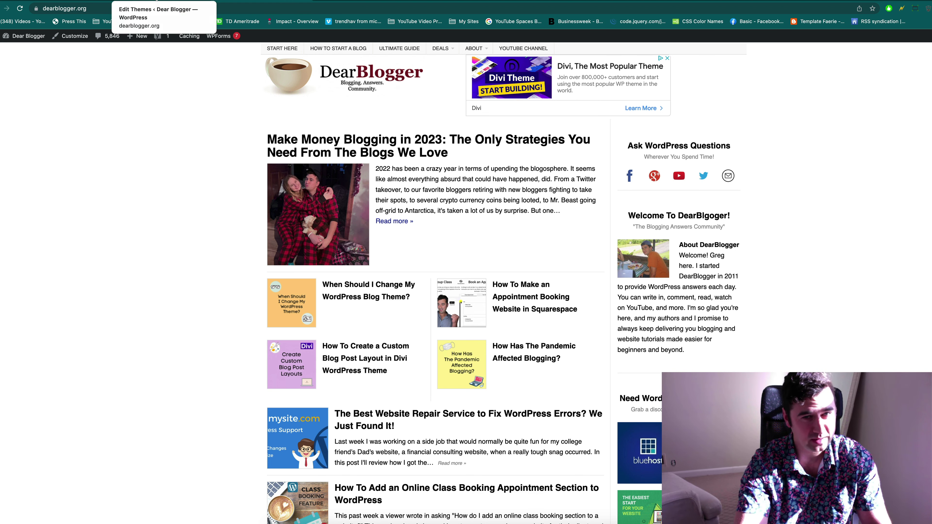
{"action": "left_click", "coordinate": [156, 1]}
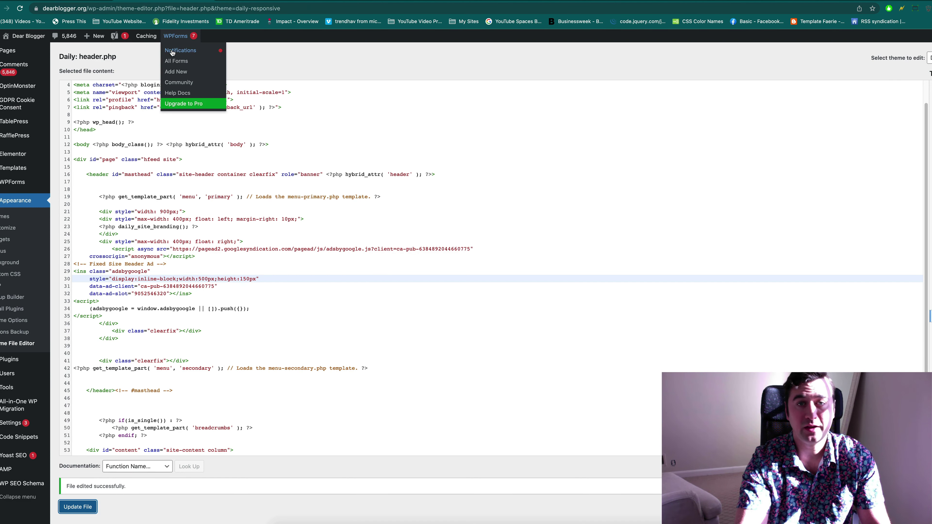
{"action": "left_click", "coordinate": [261, 2]}
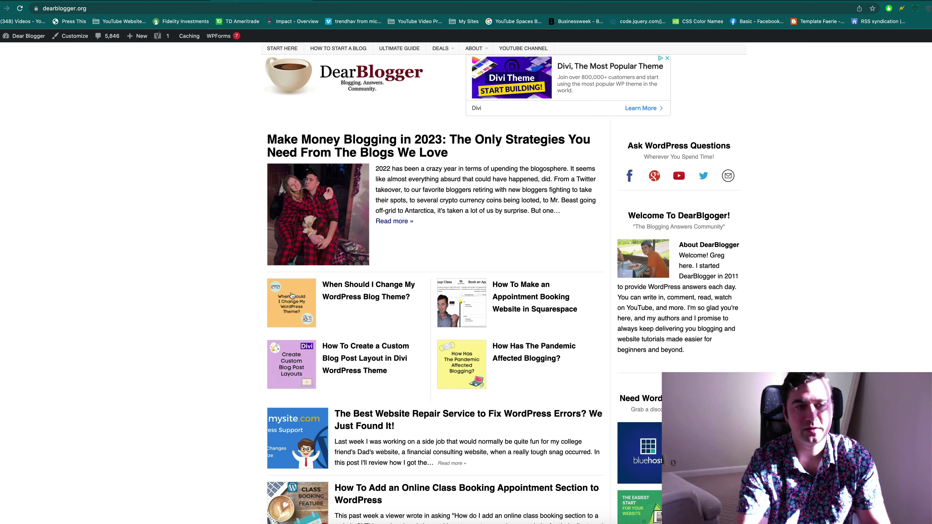
{"action": "left_click_drag", "start_coordinate": [293, 301], "coordinate": [263, 232]}
{"action": "mouse_move", "coordinate": [305, 210]}
{"action": "left_mouse_down"}
{"action": "mouse_move", "coordinate": [237, 203]}
{"action": "mouse_move", "coordinate": [254, 250]}
{"action": "mouse_move", "coordinate": [310, 209]}
{"action": "left_mouse_up"}
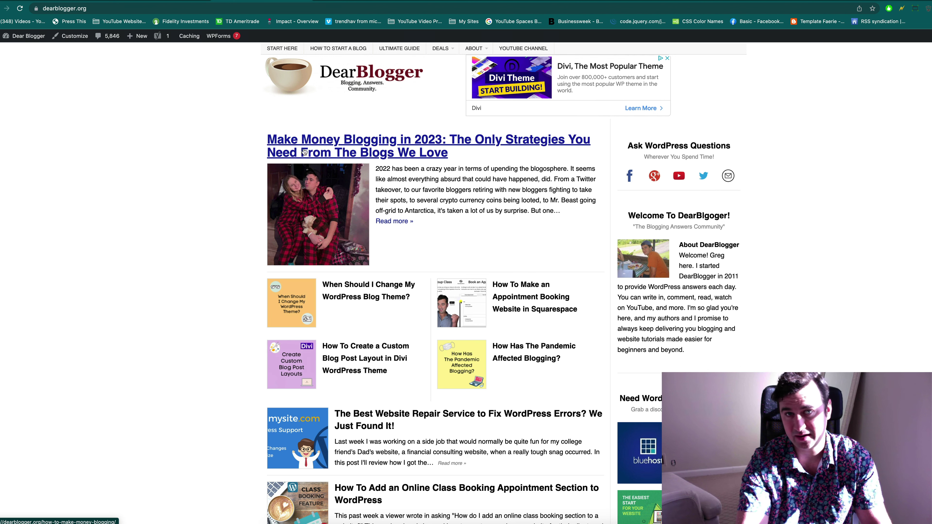
{"action": "mouse_move", "coordinate": [159, 35]}
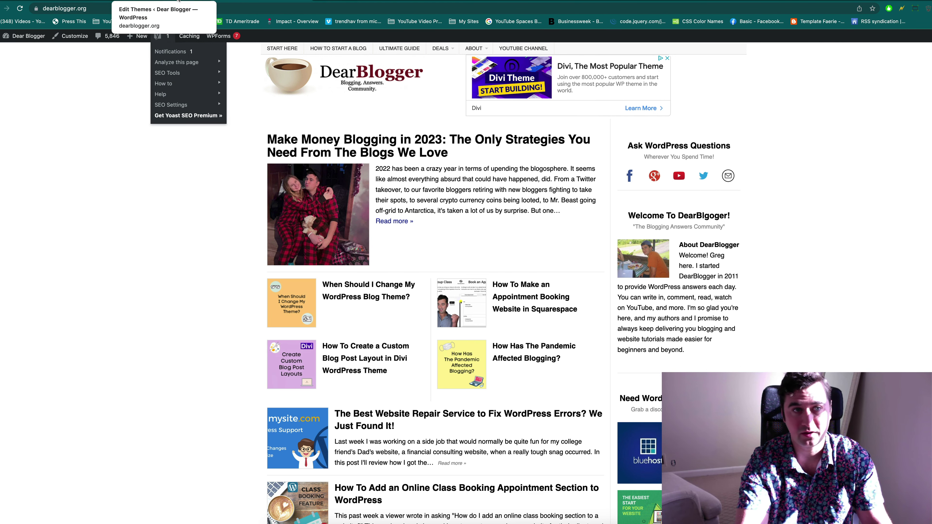
{"action": "left_click", "coordinate": [178, 1]}
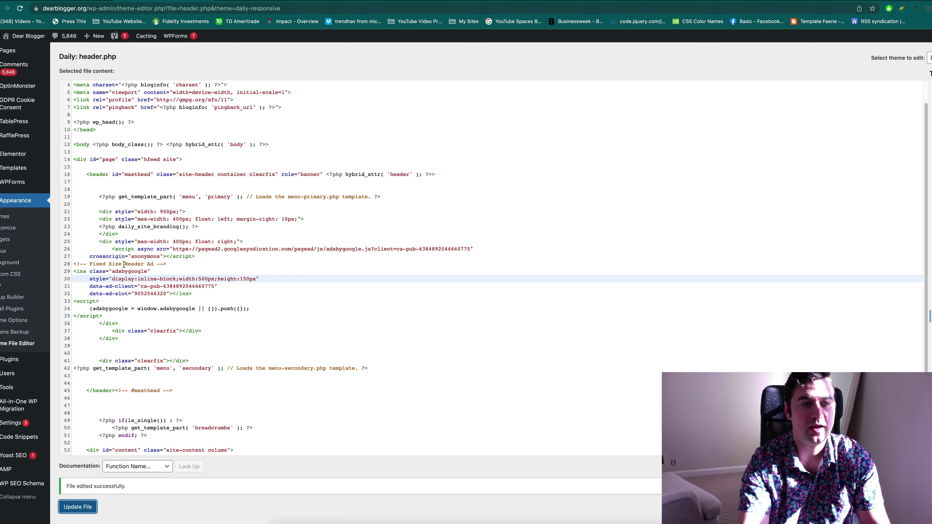
{"action": "left_click_drag", "start_coordinate": [111, 249], "coordinate": [163, 301]}
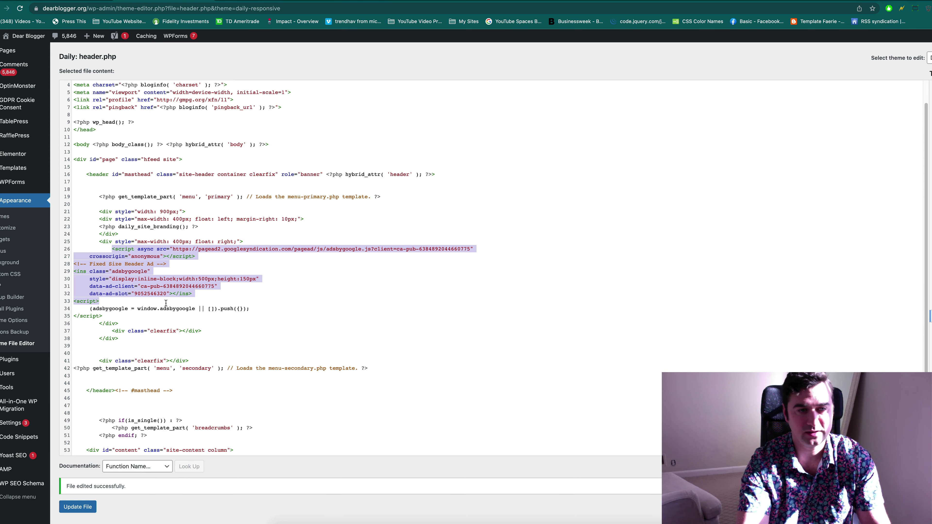
{"action": "left_click", "coordinate": [220, 299]}
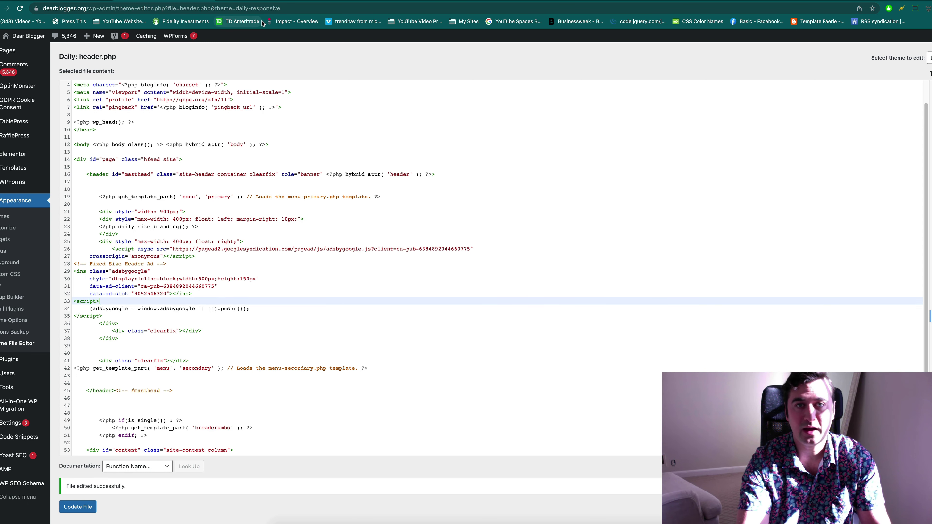
{"action": "left_click", "coordinate": [258, 1]}
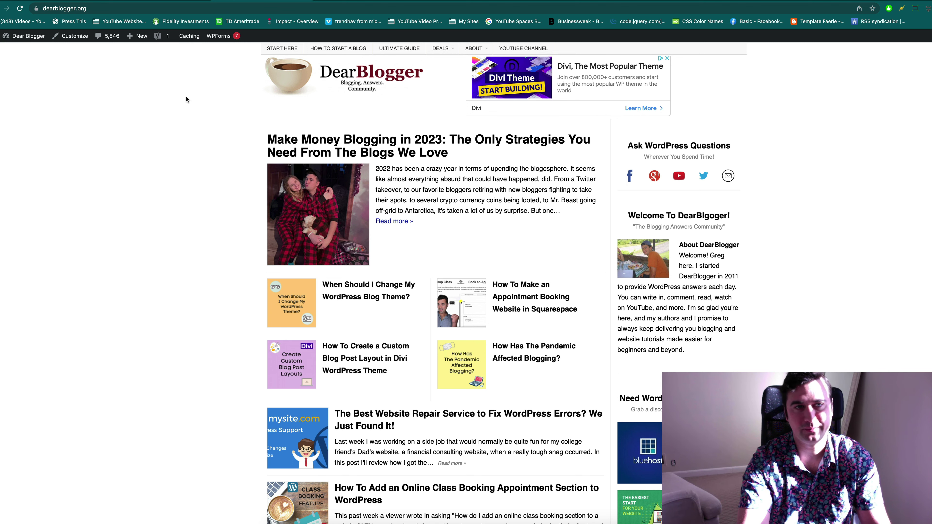
Step: Go to adsense.com in a new tab, reaching the Home dashboard with today's and this month's earnings
{"action": "key", "text": "super+t"}
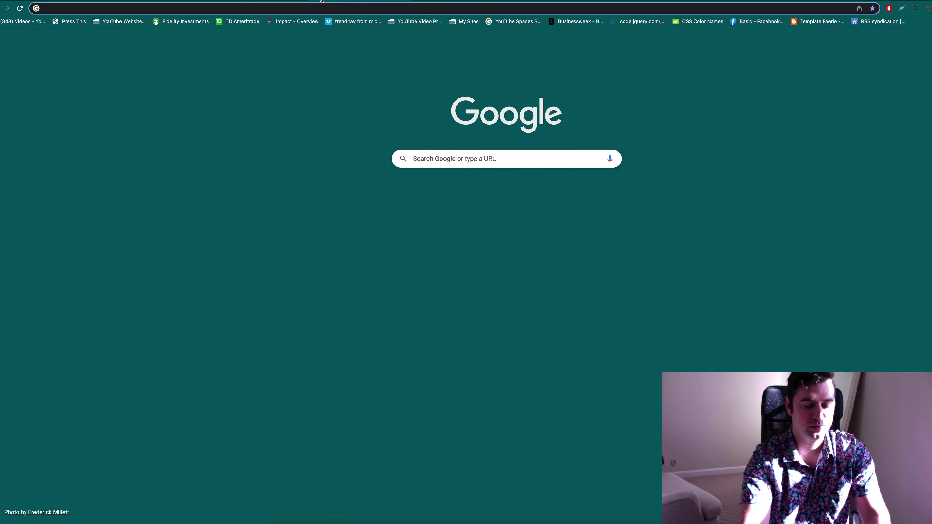
{"action": "type", "text": "d"}
{"action": "key", "text": "BackSpace"}
{"action": "key", "text": "BackSpace"}
{"action": "type", "text": "ad"}
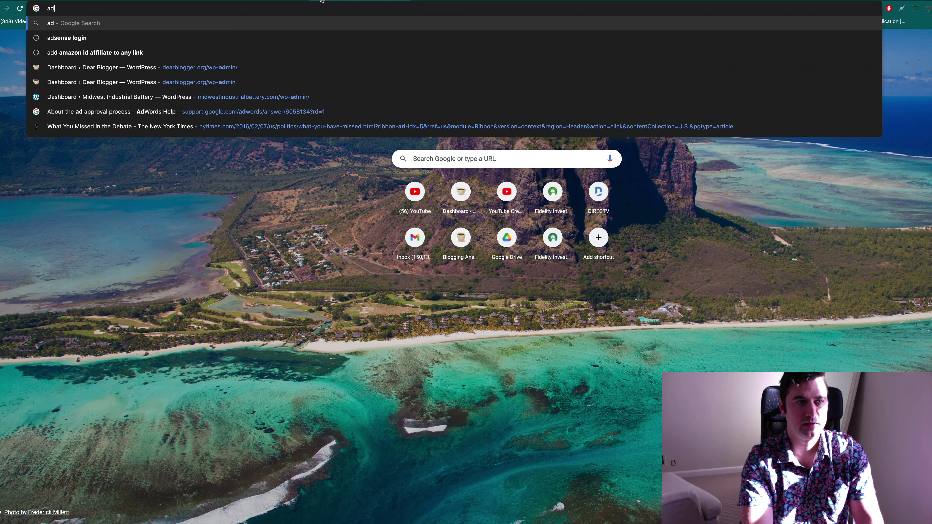
{"action": "type", "text": "sense"}
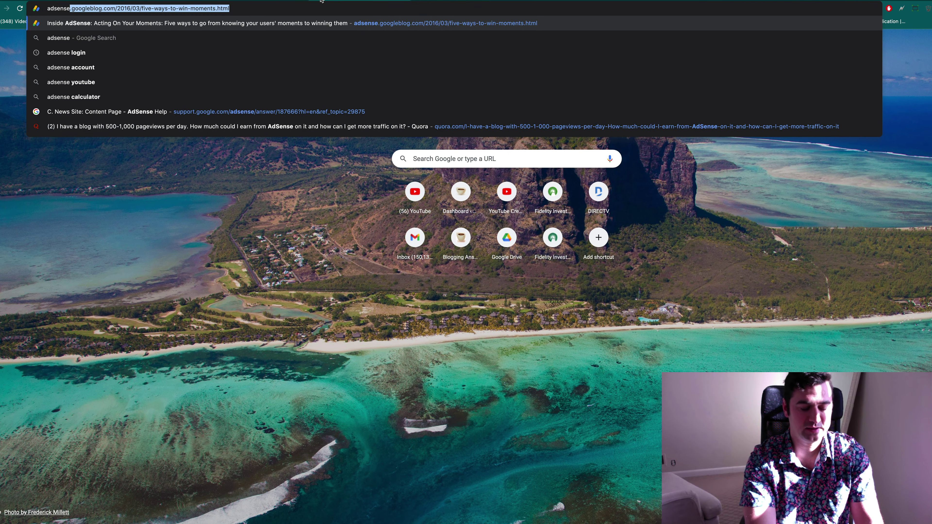
{"action": "type", "text": ".com"}
{"action": "key", "text": "Return"}
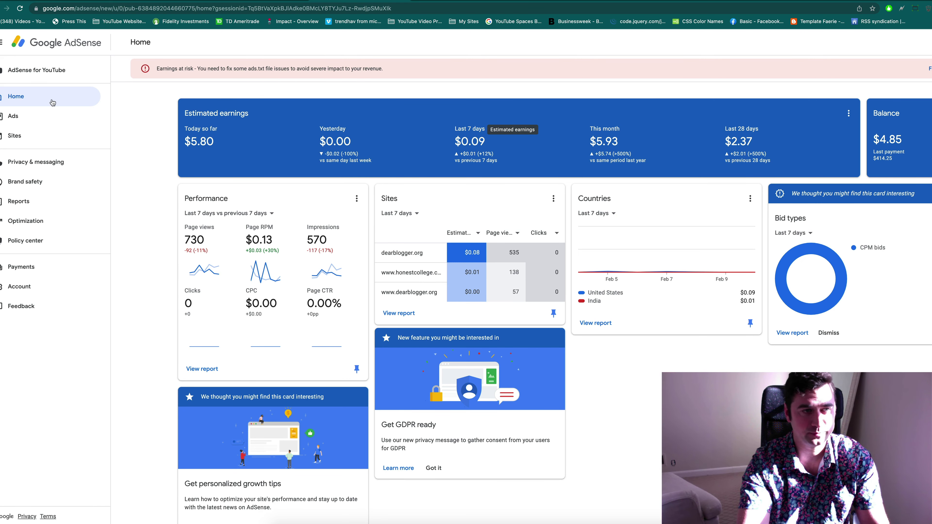
Step: Show the Ads page's By ad unit tab and scroll through existing units such as DB_Header_Ad
{"action": "left_click", "coordinate": [29, 120]}
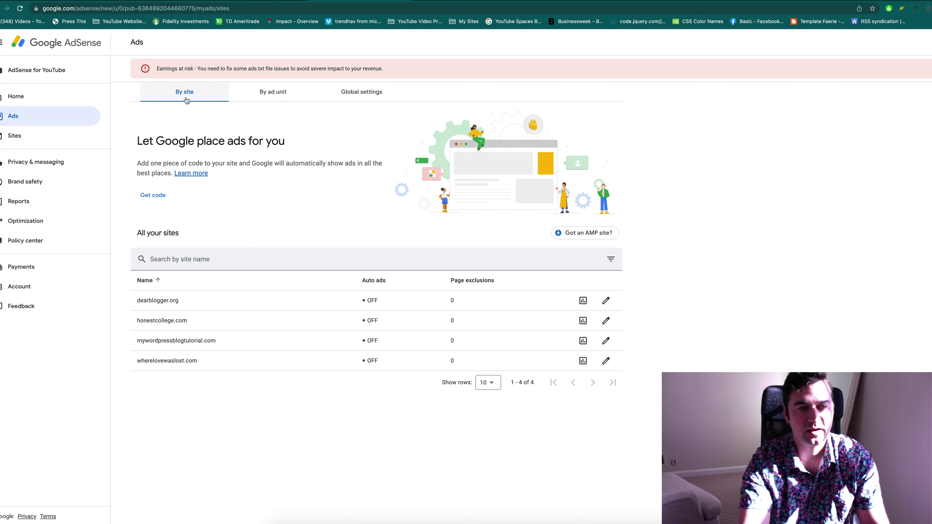
{"action": "left_click", "coordinate": [288, 95]}
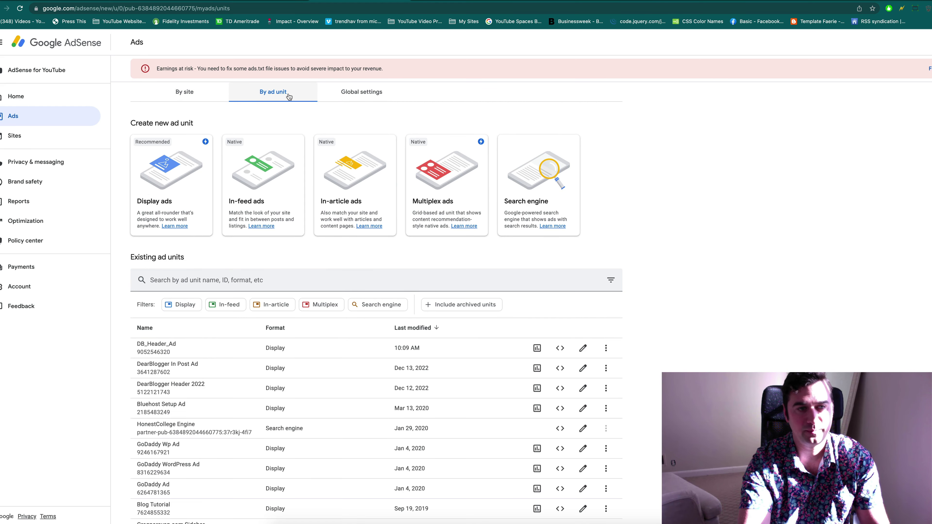
{"action": "scroll", "coordinate": [714, 268], "scroll_direction": "down", "scroll_amount": 3}
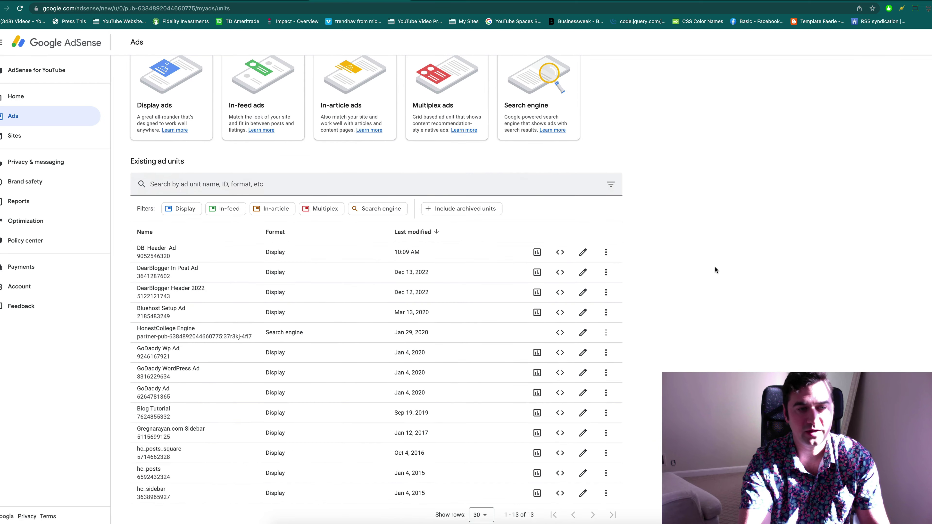
{"action": "scroll", "coordinate": [697, 277], "scroll_direction": "up", "scroll_amount": 3}
{"action": "scroll", "coordinate": [697, 277], "scroll_direction": "down", "scroll_amount": 3}
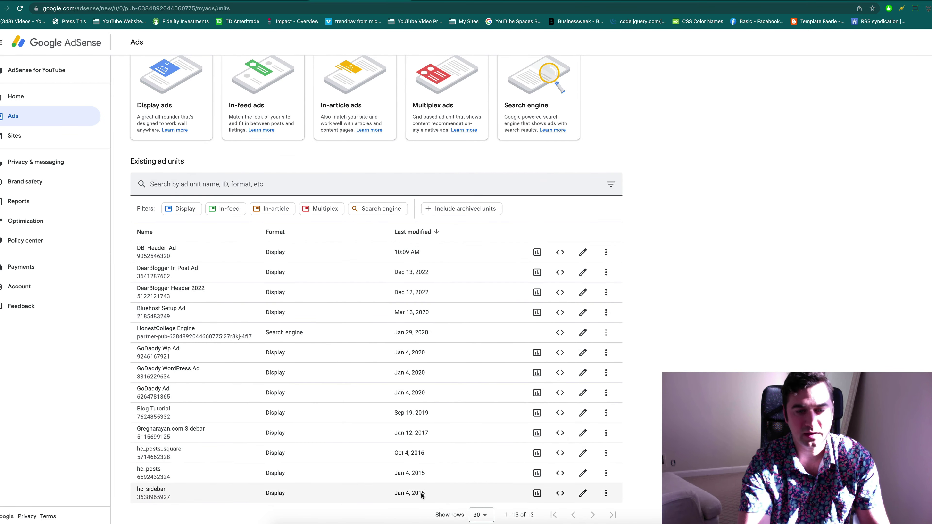
{"action": "scroll", "coordinate": [634, 438], "scroll_direction": "up", "scroll_amount": 3}
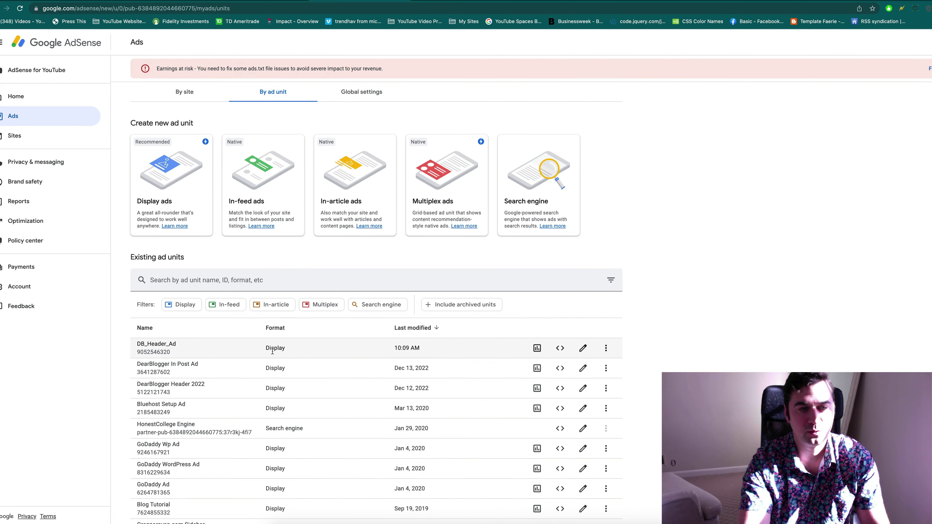
{"action": "scroll", "coordinate": [210, 318], "scroll_direction": "down", "scroll_amount": 2}
{"action": "scroll", "coordinate": [203, 234], "scroll_direction": "up", "scroll_amount": 2}
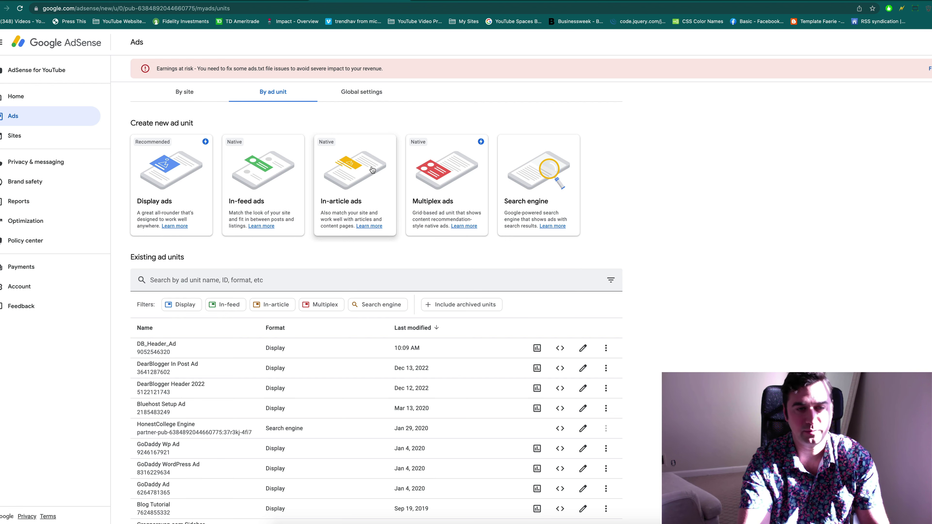
{"action": "scroll", "coordinate": [378, 174], "scroll_direction": "down", "scroll_amount": 2}
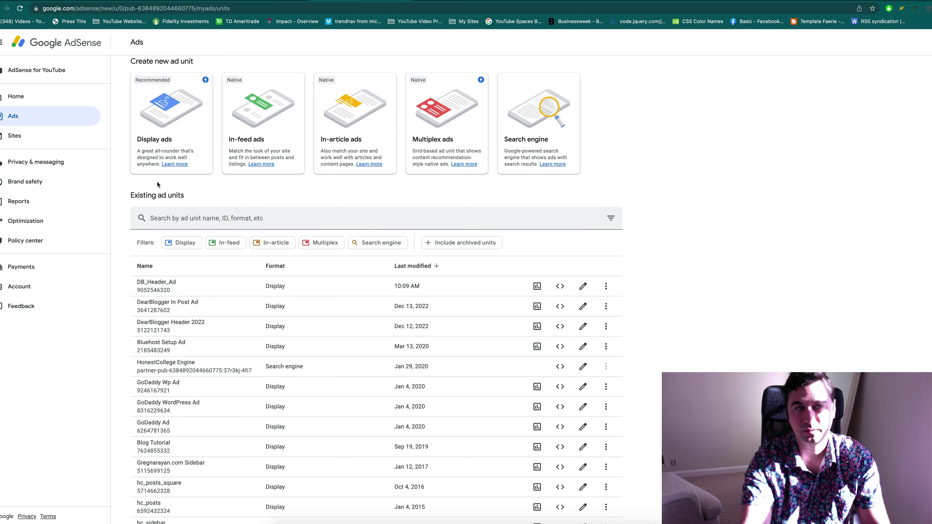
Step: Start a new display ad unit named Header_Ad with a Horizontal preview
{"action": "left_click", "coordinate": [178, 106]}
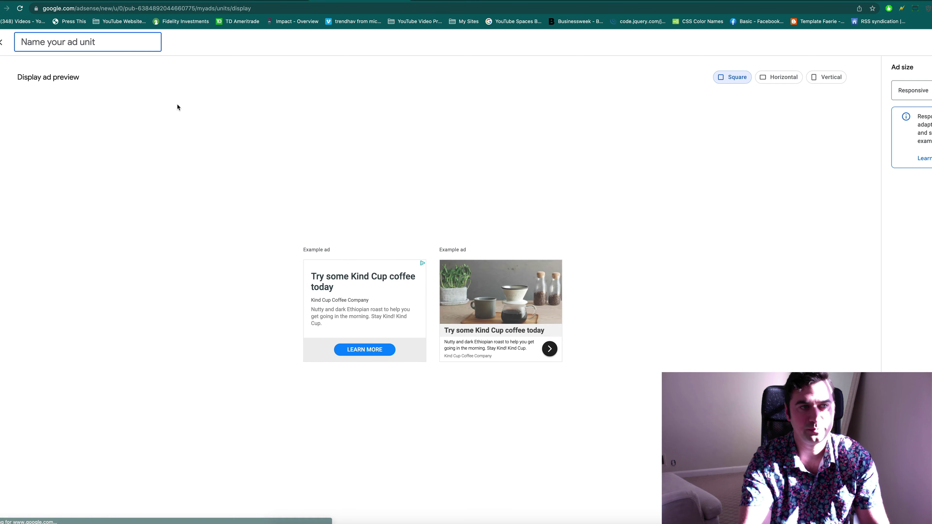
{"action": "type", "text": "Header_Ad"}
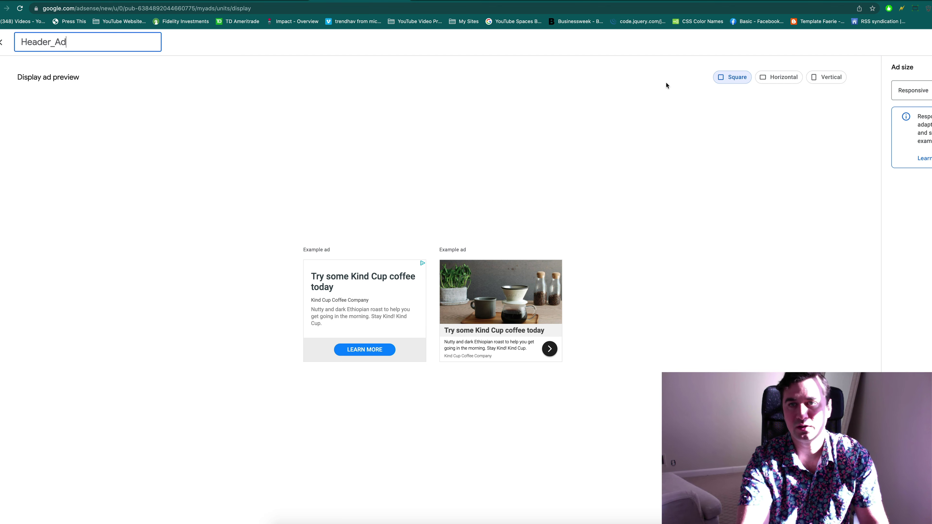
{"action": "left_click", "coordinate": [784, 81]}
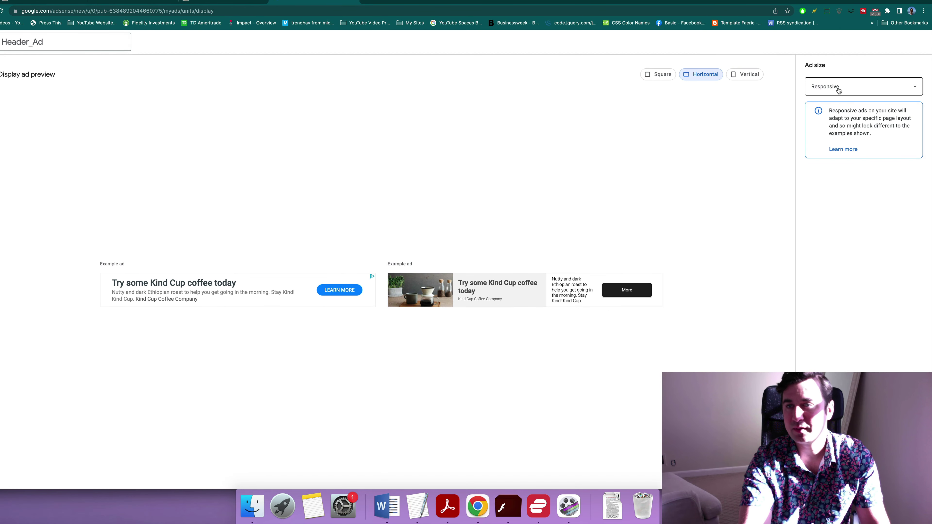
Step: Set the Header_Ad size to Fixed, giving a 500px × 100px ad
{"action": "left_click", "coordinate": [840, 88]}
{"action": "left_click", "coordinate": [832, 111]}
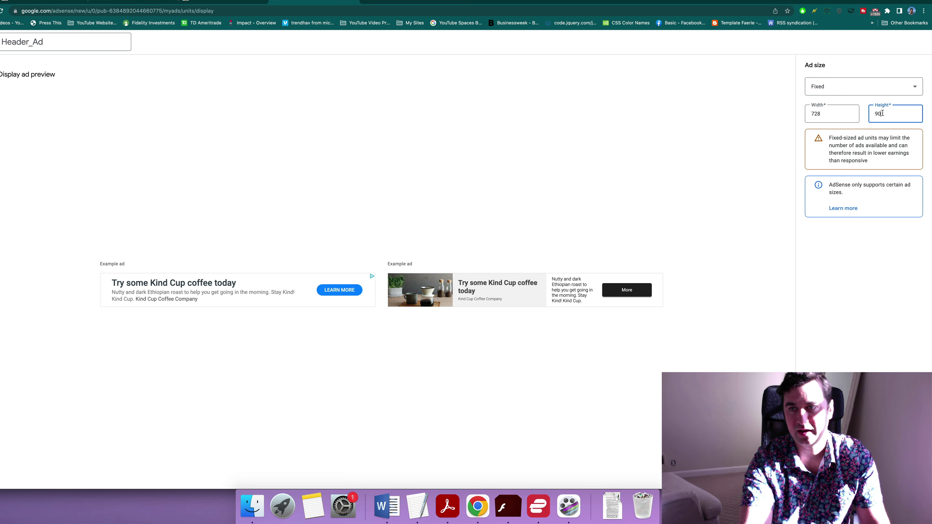
{"action": "left_click", "coordinate": [817, 87]}
{"action": "left_click", "coordinate": [817, 87]}
{"action": "left_click", "coordinate": [817, 92]}
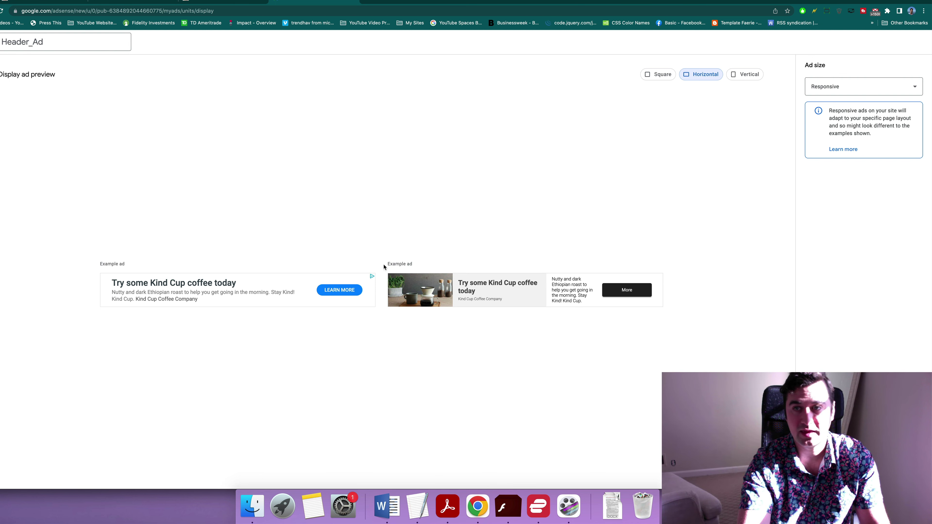
{"action": "left_click", "coordinate": [837, 86]}
{"action": "left_click", "coordinate": [821, 110]}
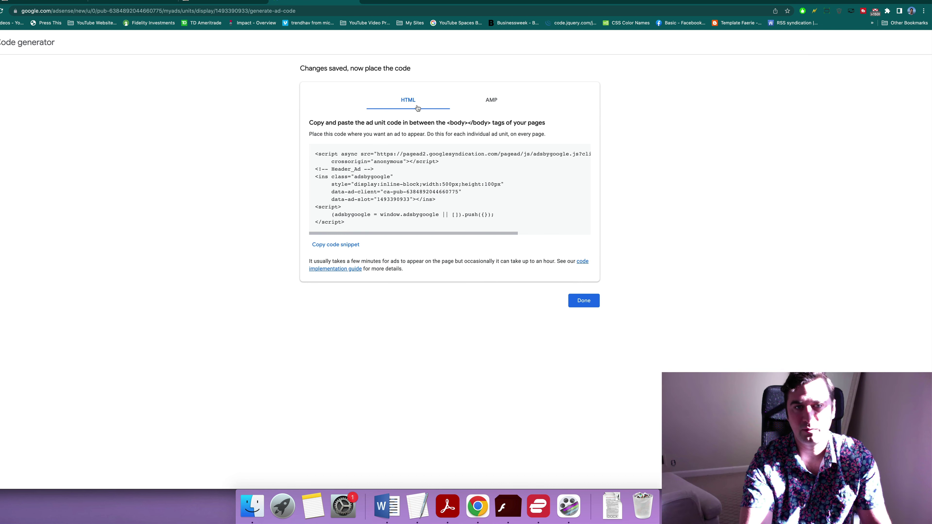
Step: Check the AMP code, then copy the HTML Header_Ad snippet to the clipboard
{"action": "left_click", "coordinate": [476, 101]}
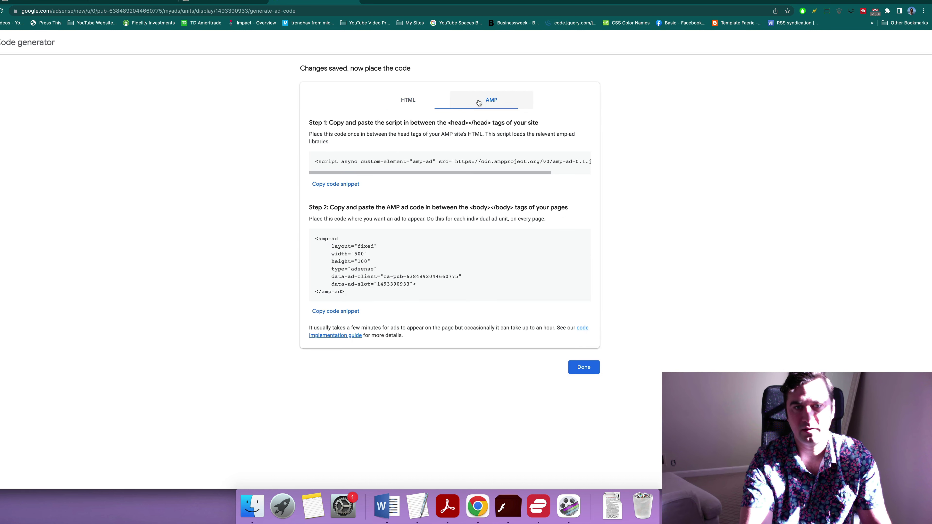
{"action": "left_click", "coordinate": [422, 105]}
{"action": "left_click_drag", "start_coordinate": [315, 154], "coordinate": [403, 227]}
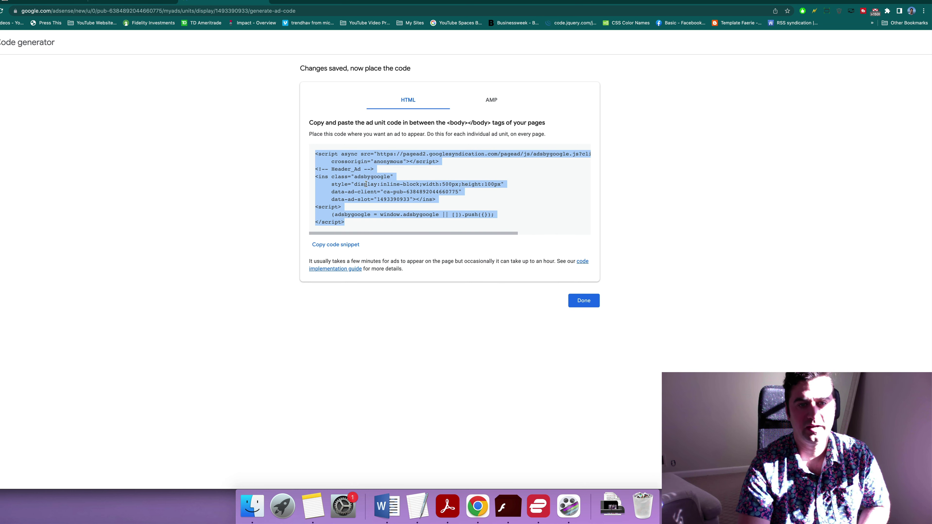
{"action": "left_click", "coordinate": [272, 200]}
{"action": "left_click", "coordinate": [336, 245]}
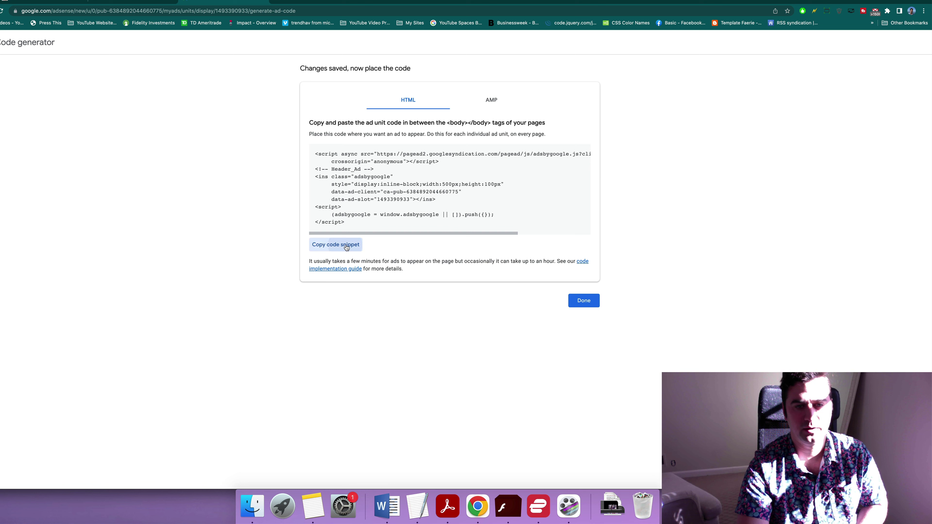
Step: Back in header.php, add blank lines after line 38, below the Fixed Size Header Ad block
{"action": "left_click", "coordinate": [141, 1]}
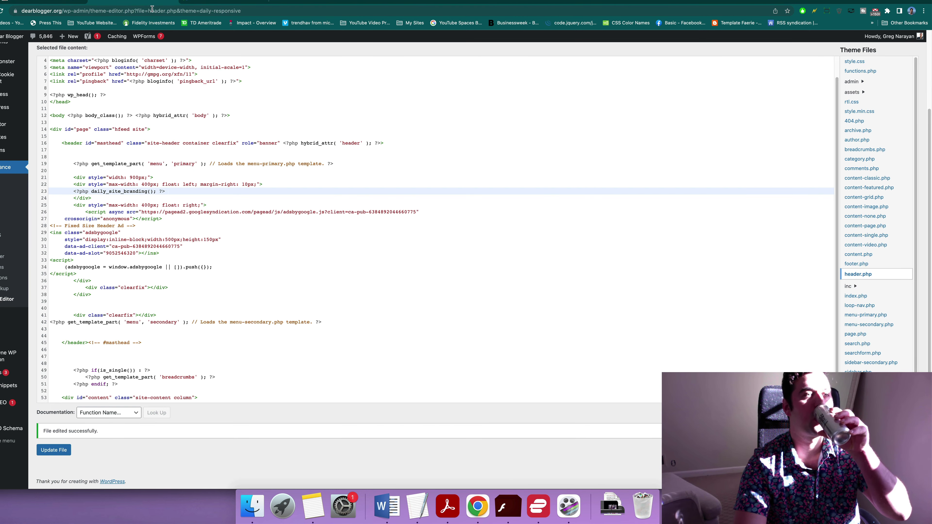
{"action": "left_click", "coordinate": [253, 228]}
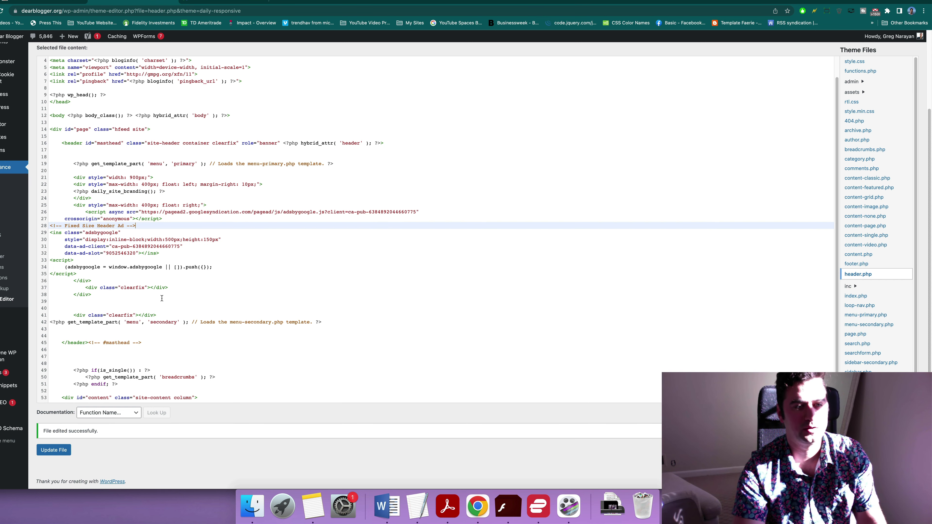
{"action": "left_click", "coordinate": [128, 295]}
{"action": "scroll", "coordinate": [147, 257], "scroll_direction": "up", "scroll_amount": 3}
{"action": "left_click", "coordinate": [156, 221]}
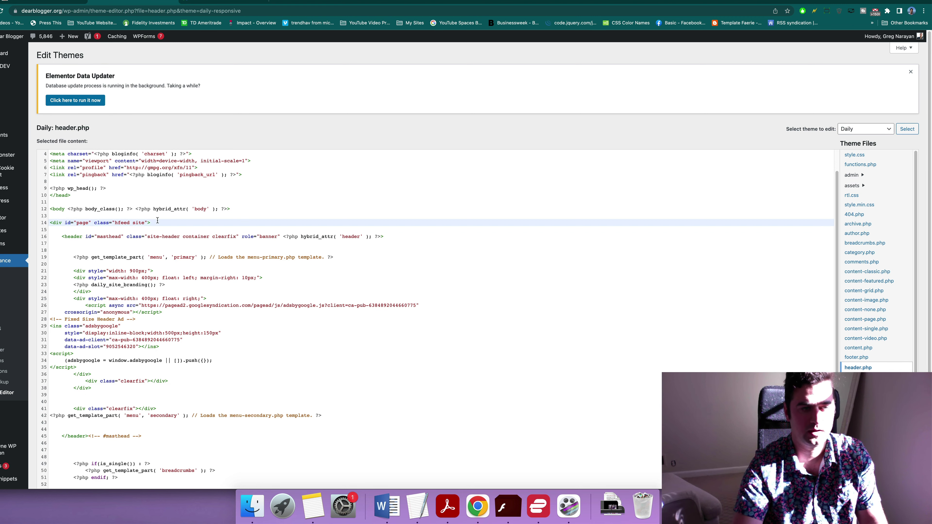
{"action": "scroll", "coordinate": [155, 222], "scroll_direction": "down", "scroll_amount": 2}
{"action": "left_click", "coordinate": [127, 314]}
{"action": "key", "text": "Return"}
{"action": "key", "text": "Return"}
{"action": "key", "text": "Return"}
{"action": "key", "text": "Return"}
{"action": "key", "text": "Return"}
{"action": "key", "text": "Return"}
{"action": "key", "text": "Return"}
{"action": "key", "text": "Return"}
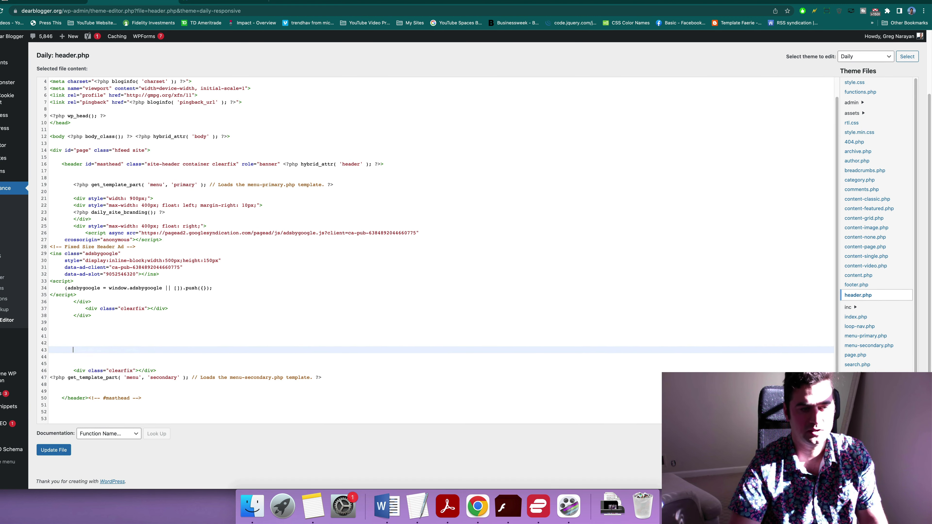
{"action": "key", "text": "Return"}
{"action": "key", "text": "Return"}
{"action": "key", "text": "Return"}
{"action": "key", "text": "Return"}
{"action": "key", "text": "Return"}
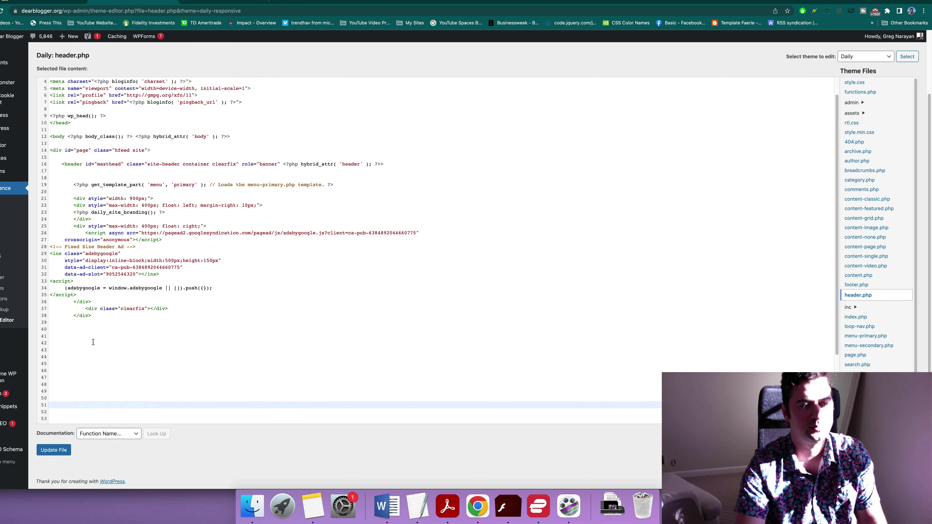
Step: Paste the Header_Ad code at line 42 and check the result
{"action": "left_click", "coordinate": [93, 342]}
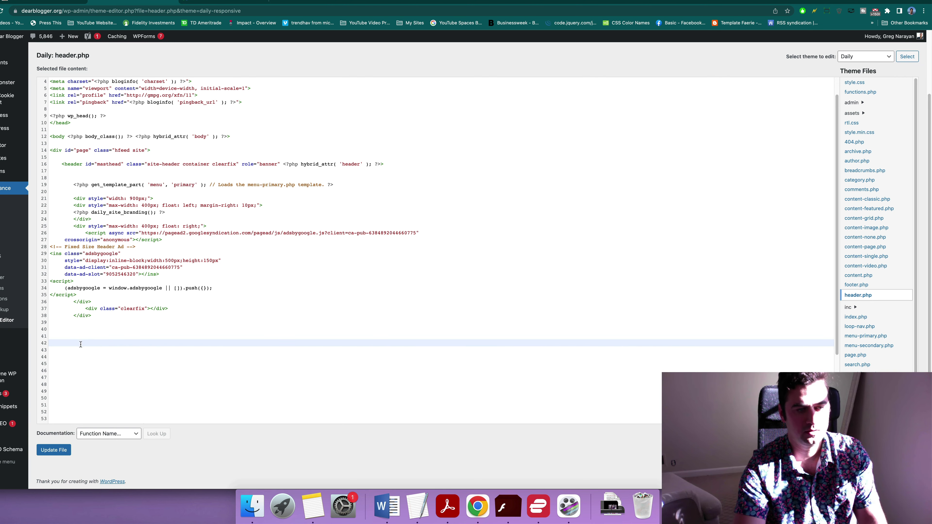
{"action": "key", "text": "super+v"}
{"action": "scroll", "coordinate": [92, 330], "scroll_direction": "down", "scroll_amount": 5}
{"action": "left_click", "coordinate": [101, 328]}
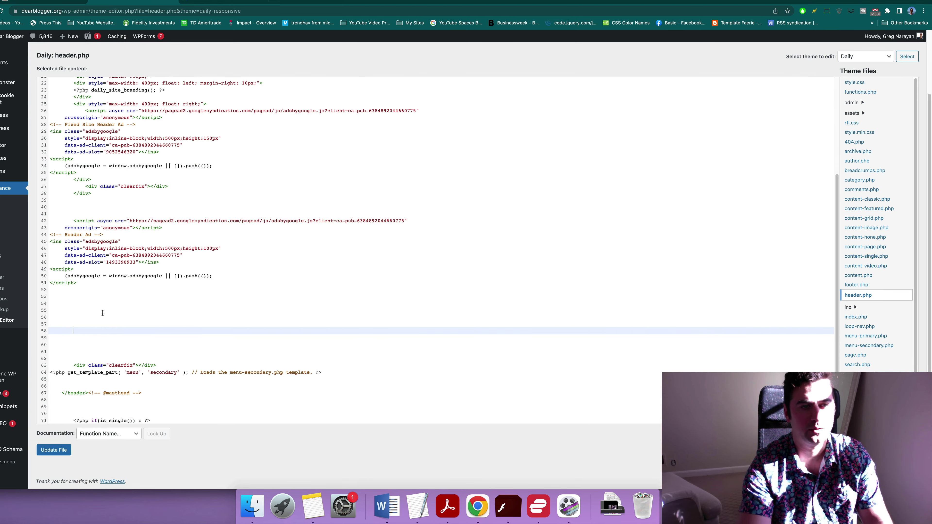
{"action": "scroll", "coordinate": [103, 313], "scroll_direction": "up", "scroll_amount": 3}
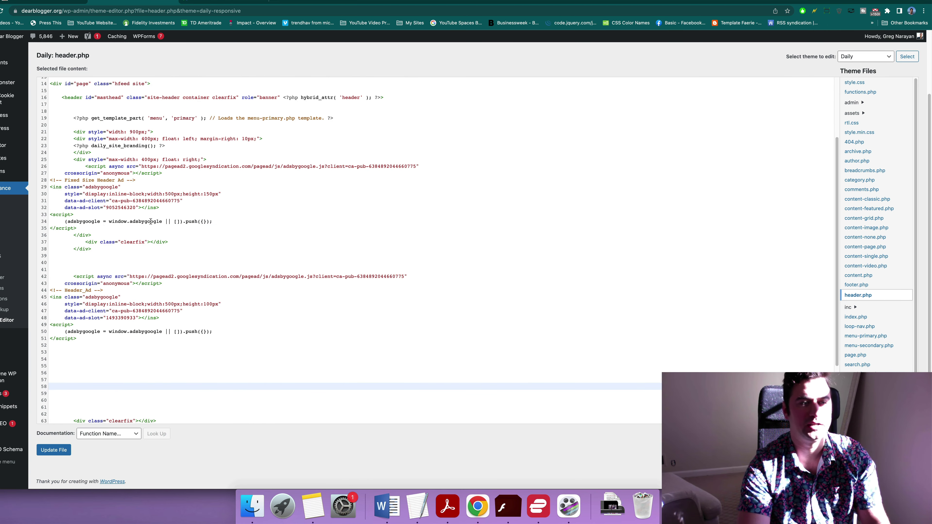
Step: Review the daily_site_branding() call on line 23, then switch to the startawordpresswebsite.com tab
{"action": "left_click", "coordinate": [104, 264]}
{"action": "left_click", "coordinate": [193, 147]}
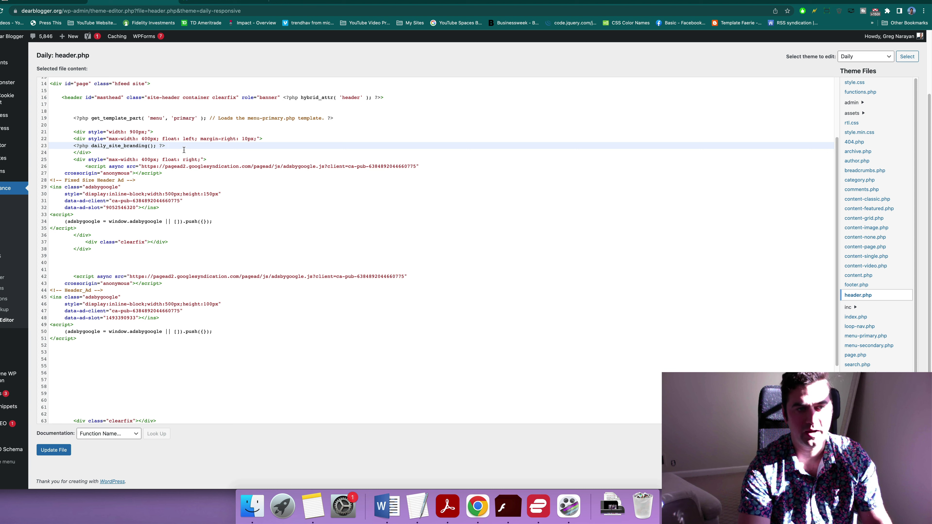
{"action": "left_click", "coordinate": [168, 151]}
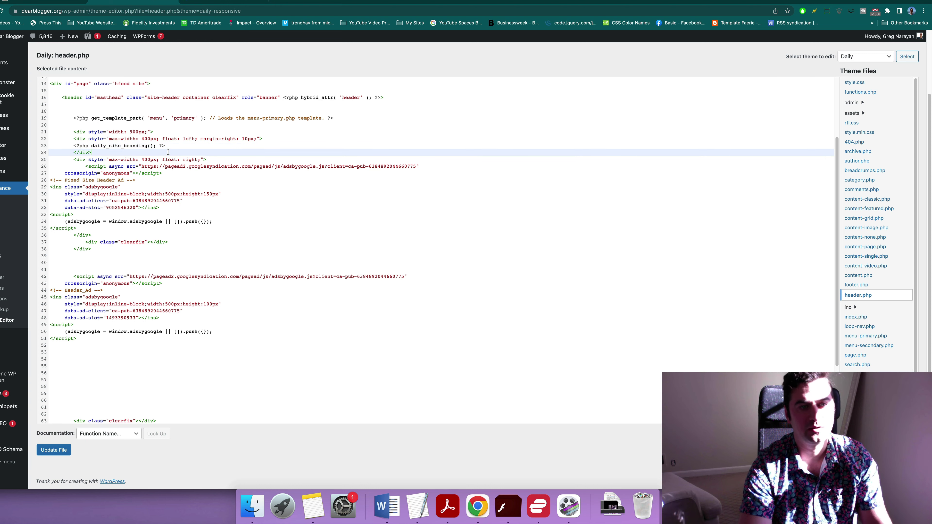
{"action": "left_click", "coordinate": [120, 262]}
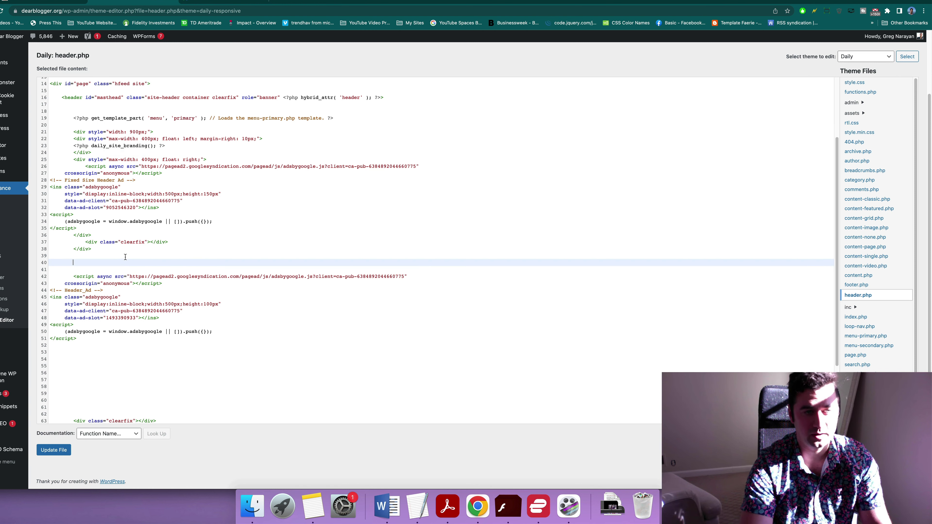
{"action": "key", "text": "Down"}
{"action": "left_click", "coordinate": [104, 393]}
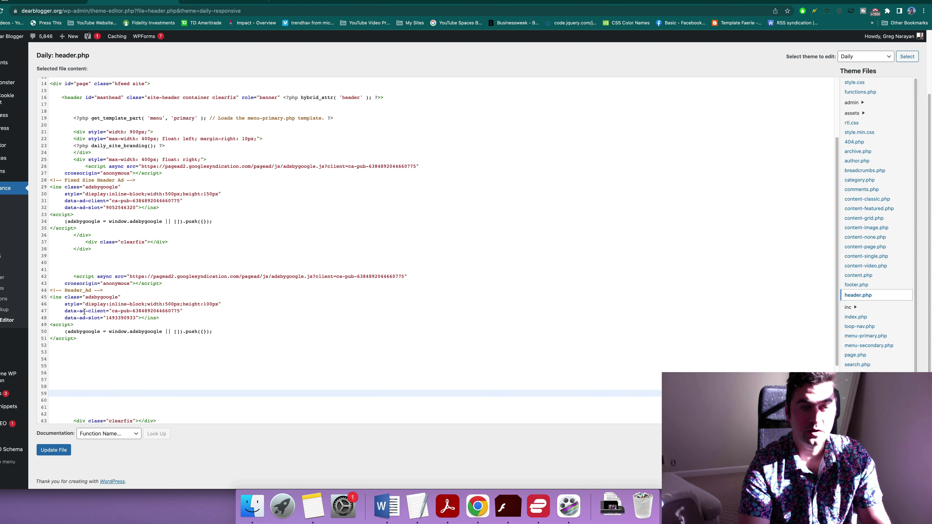
{"action": "left_click", "coordinate": [97, 258]}
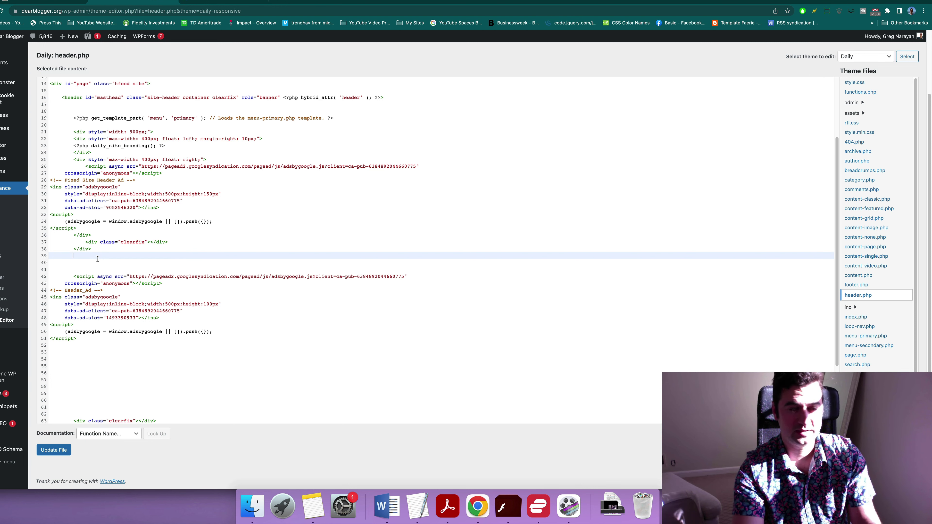
{"action": "left_click", "coordinate": [165, 145]}
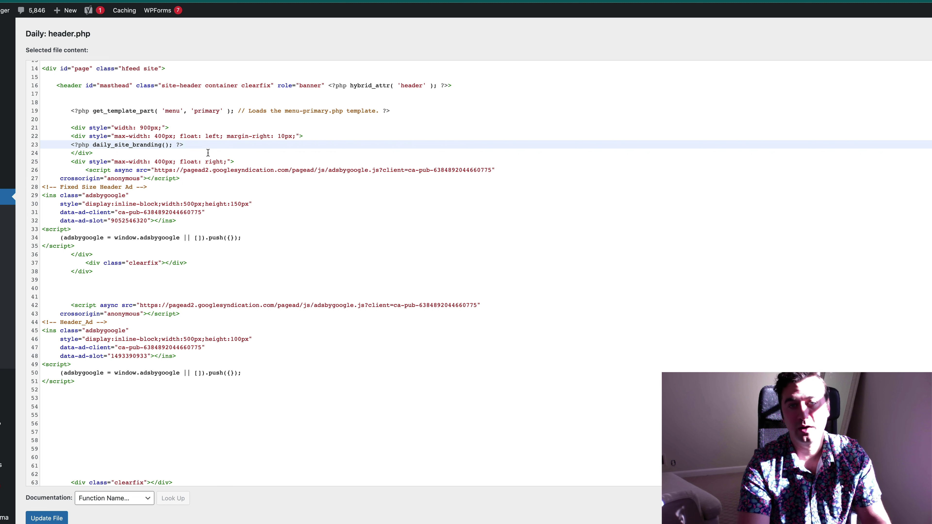
{"action": "left_click_drag", "start_coordinate": [194, 144], "coordinate": [70, 144]}
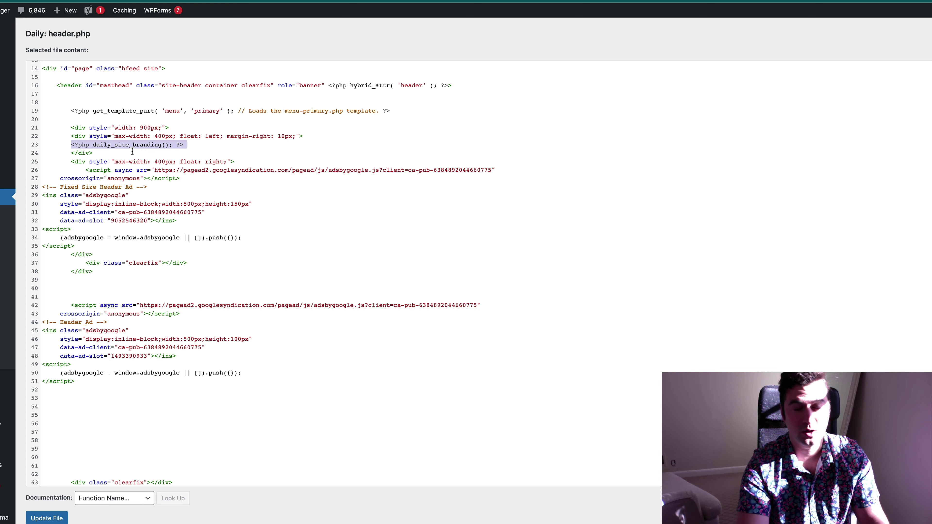
{"action": "left_click", "coordinate": [220, 142]}
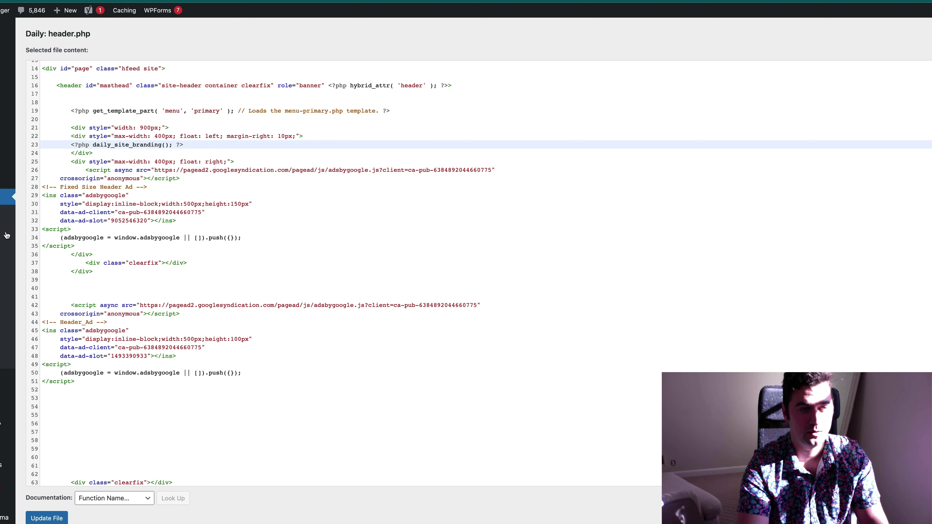
{"action": "left_click", "coordinate": [306, 2]}
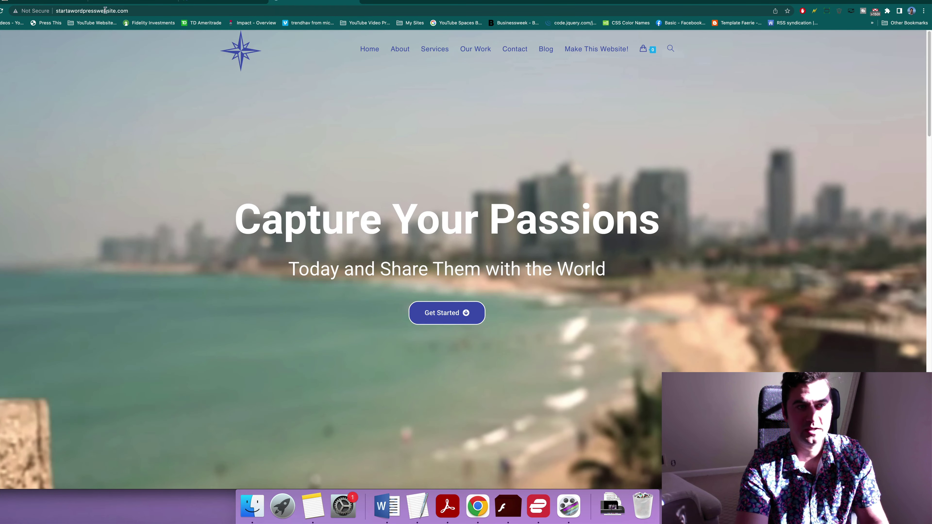
Step: Go to startawordpresswebsite.com/wp-admin and open the Theme File Editor on OceanWP's header.php
{"action": "left_click", "coordinate": [160, 9]}
{"action": "type", "text": "/wp-admin"}
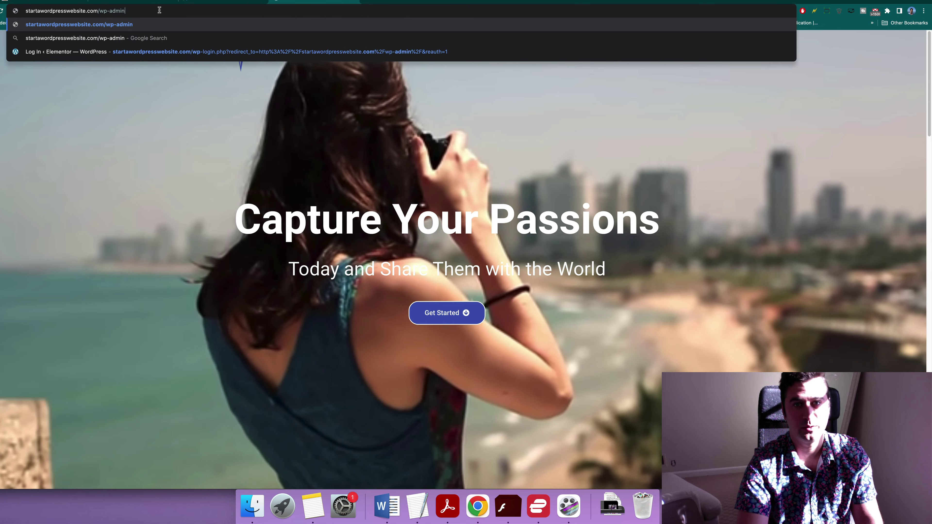
{"action": "key", "text": "Return"}
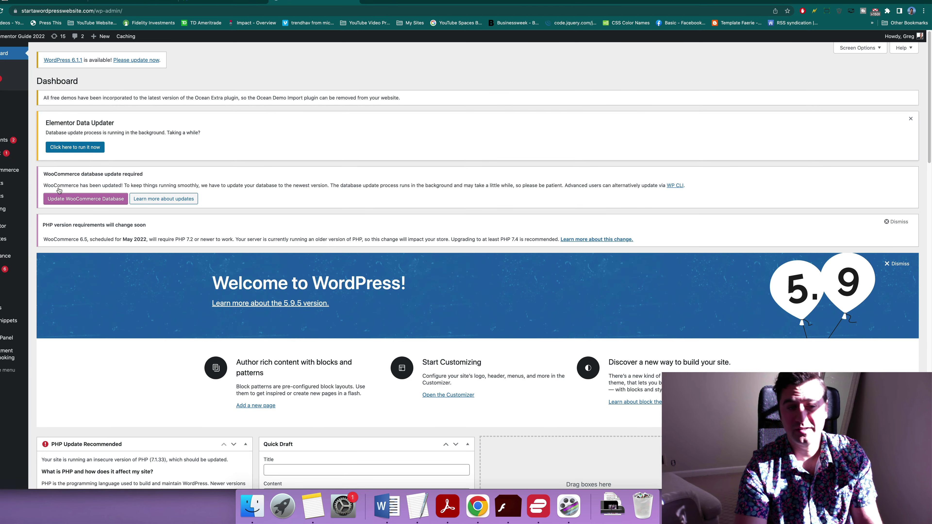
{"action": "mouse_move", "coordinate": [4, 261]}
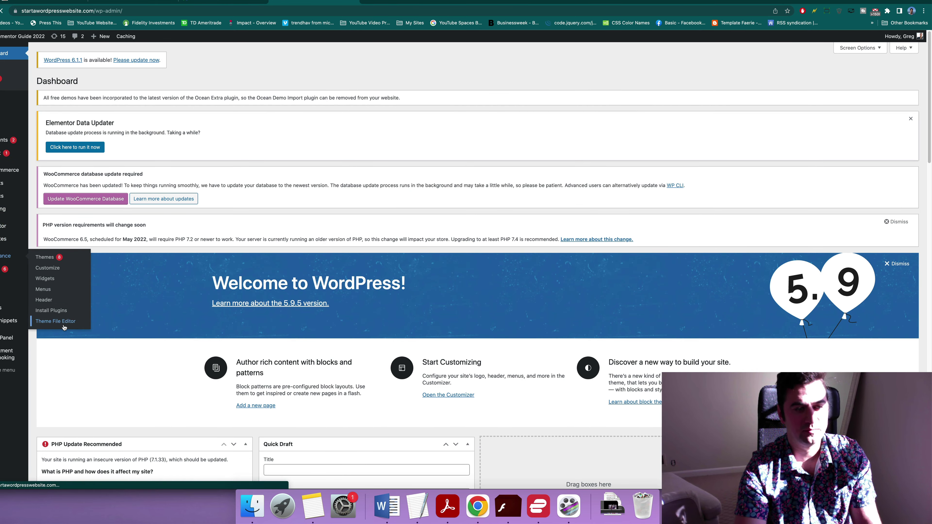
{"action": "left_click", "coordinate": [55, 321]}
{"action": "scroll", "coordinate": [440, 292], "scroll_direction": "down", "scroll_amount": 3}
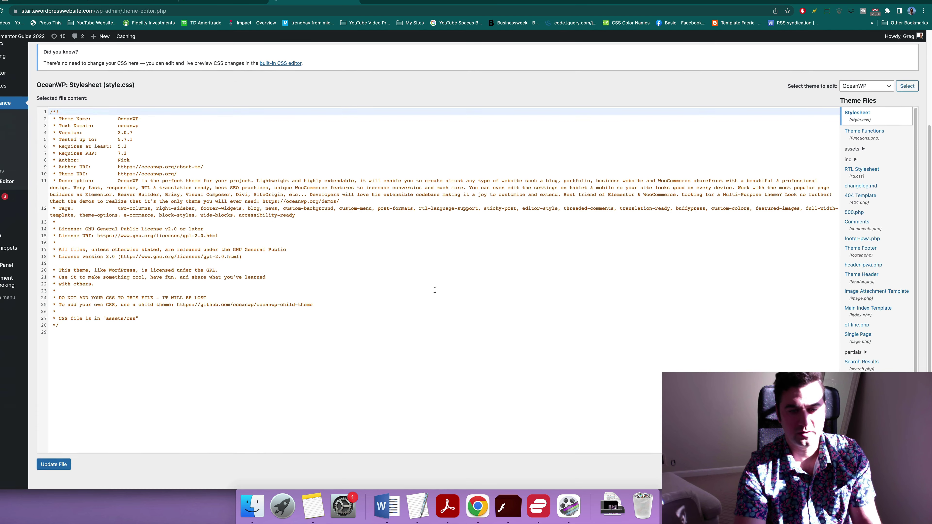
{"action": "scroll", "coordinate": [862, 330], "scroll_direction": "down", "scroll_amount": 3}
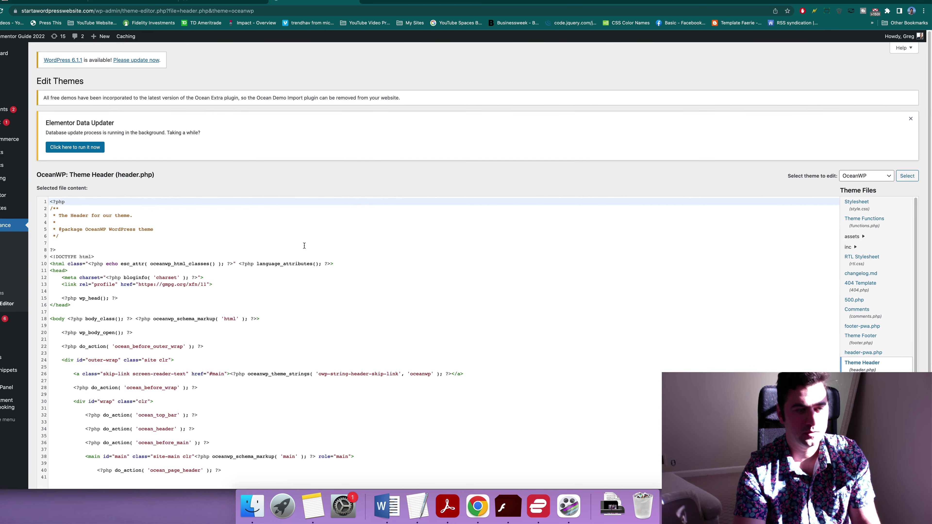
{"action": "scroll", "coordinate": [257, 249], "scroll_direction": "down", "scroll_amount": 3}
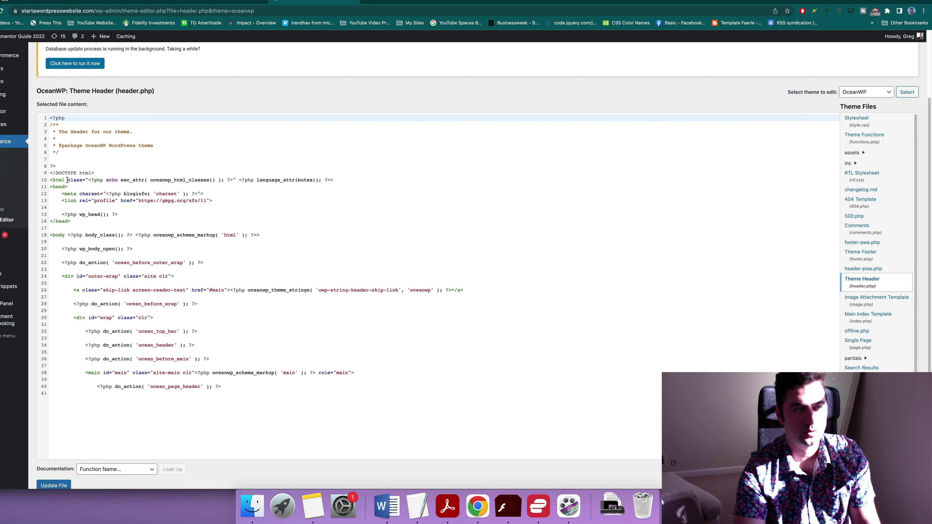
Step: Inspect the head section, lines 11–15, ending with the wp_head() call on line 15
{"action": "left_click", "coordinate": [77, 223]}
{"action": "left_click", "coordinate": [121, 214]}
{"action": "scroll", "coordinate": [168, 132], "scroll_direction": "down", "scroll_amount": 1}
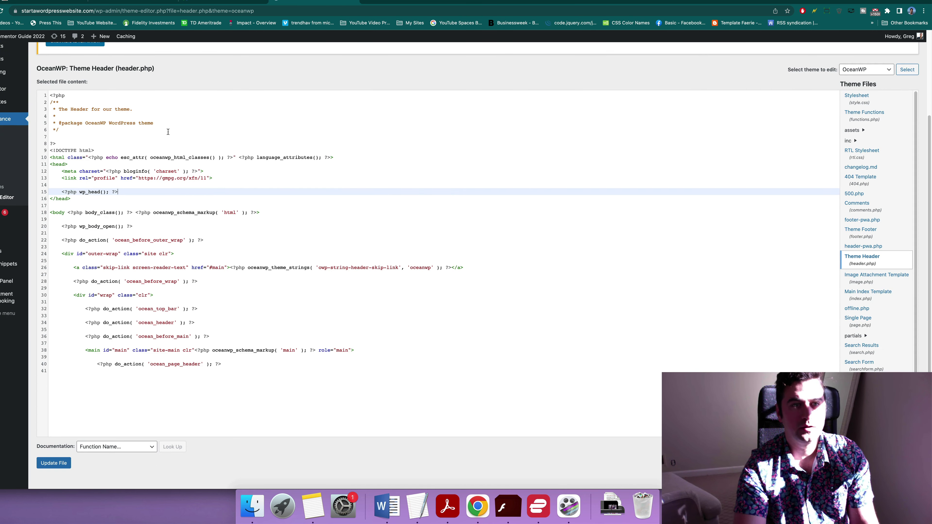
{"action": "left_click", "coordinate": [54, 164]}
{"action": "left_click_drag", "start_coordinate": [54, 164], "coordinate": [62, 189]}
{"action": "left_click", "coordinate": [135, 191]}
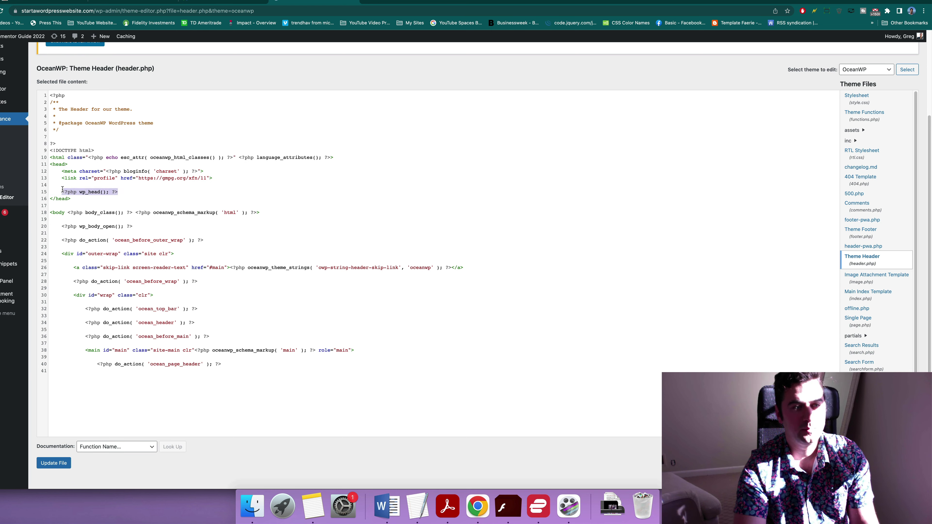
Step: Add 'hey some text by the logo' after wp_head on line 15, save, and load startawordpresswebsite.com
{"action": "left_click", "coordinate": [131, 192]}
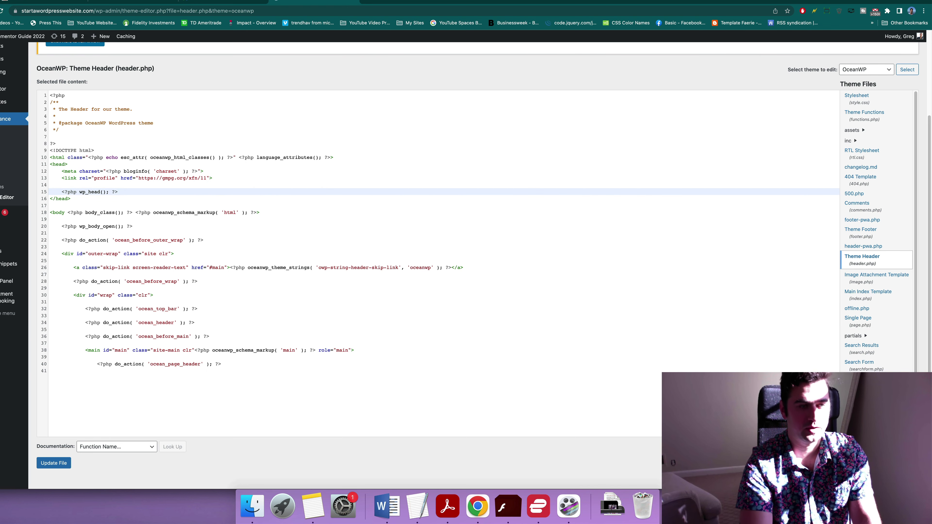
{"action": "type", "text": "hey some text b"}
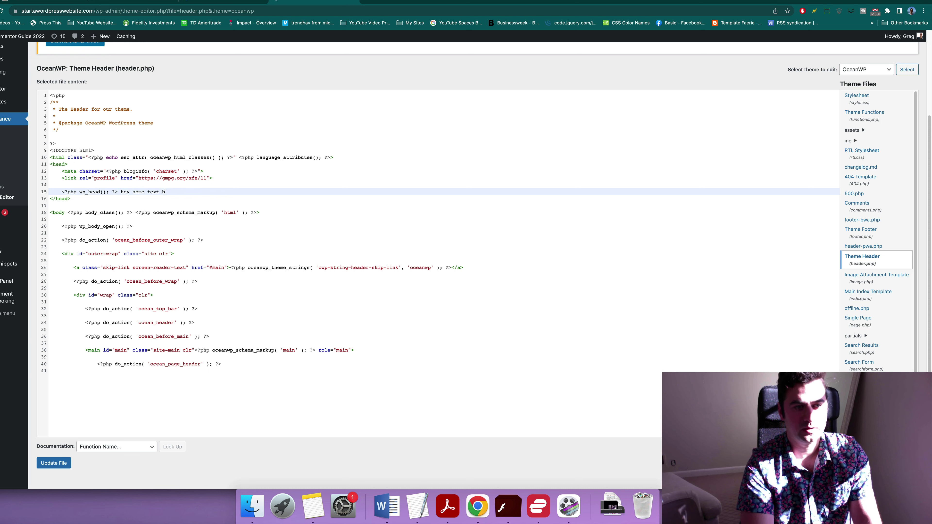
{"action": "type", "text": "y the logo"}
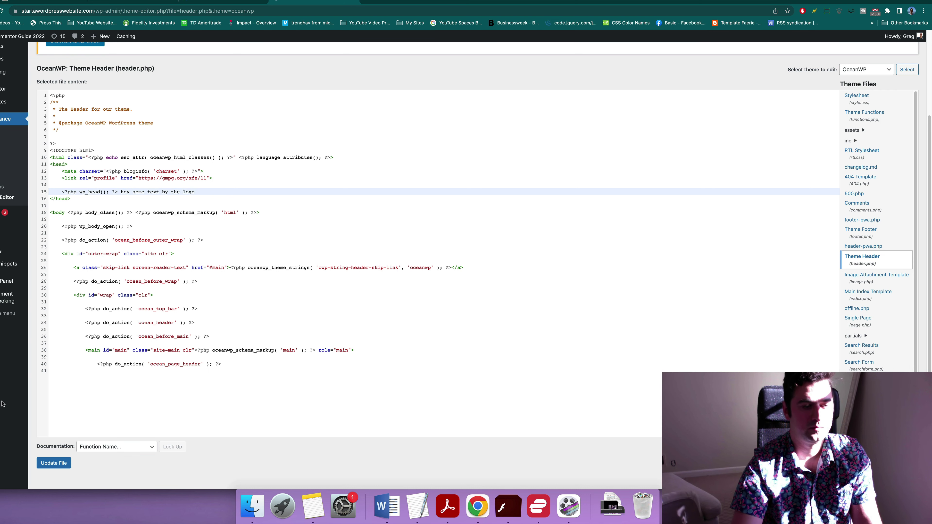
{"action": "left_click", "coordinate": [51, 463]}
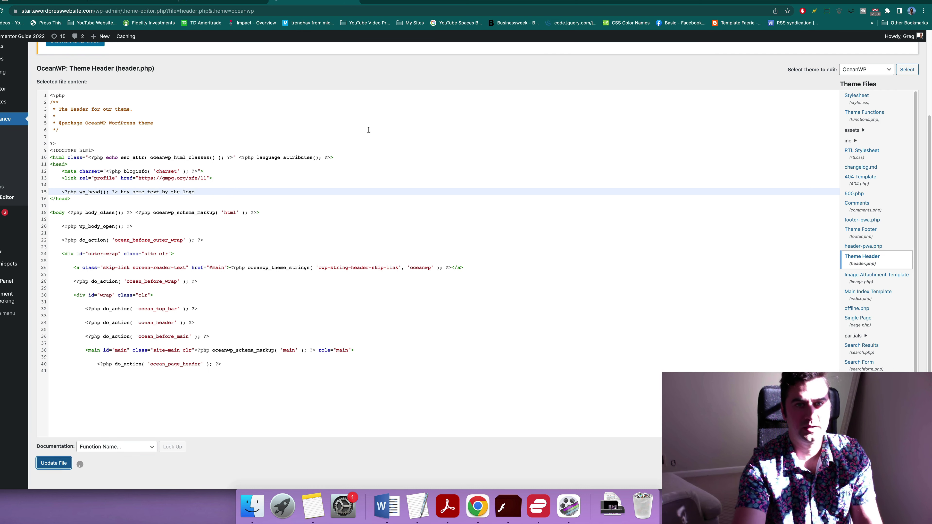
{"action": "left_click", "coordinate": [367, 2]}
{"action": "type", "text": "startawordpresswebsite.com"}
{"action": "key", "text": "Return"}
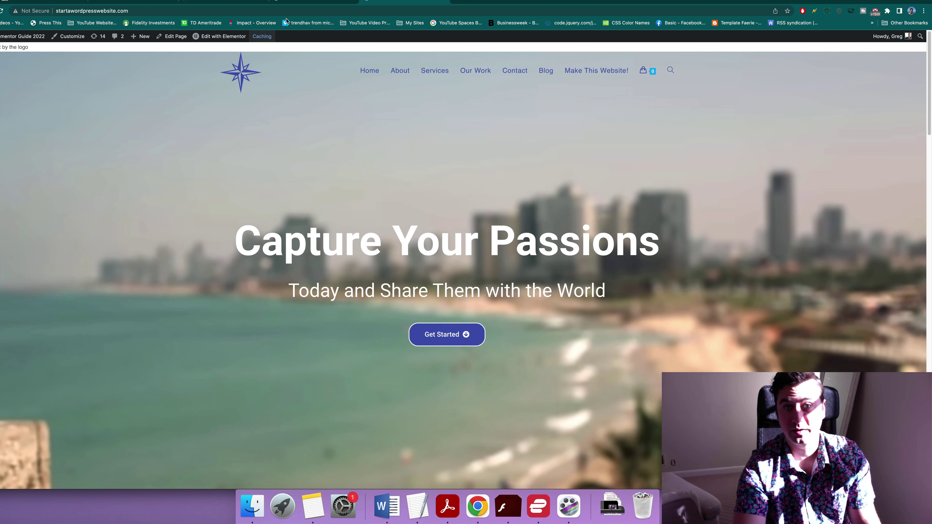
Step: Delete the test text from the OceanWP header.php and return to the Daily header.php editor
{"action": "left_click", "coordinate": [324, 2]}
{"action": "left_click_drag", "start_coordinate": [195, 192], "coordinate": [119, 192]}
{"action": "key", "text": "BackSpace"}
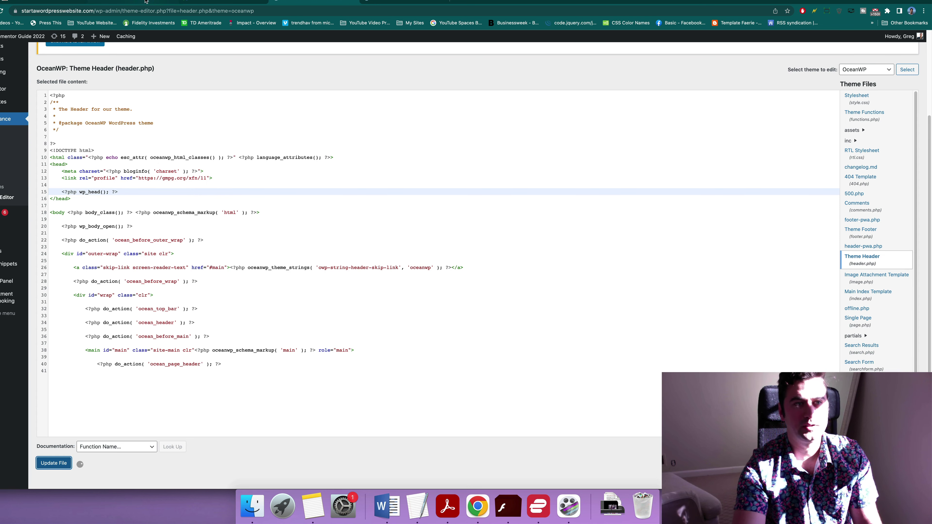
{"action": "left_click", "coordinate": [146, 2]}
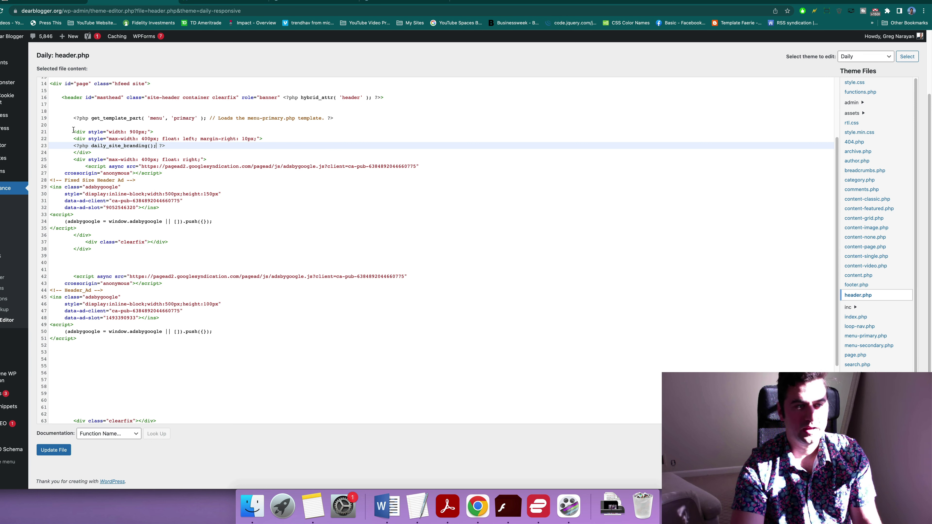
Step: Review the 900px wrapper and logo lines, and open dearblogger.org in a new tab to compare
{"action": "left_click_drag", "start_coordinate": [73, 132], "coordinate": [263, 138]}
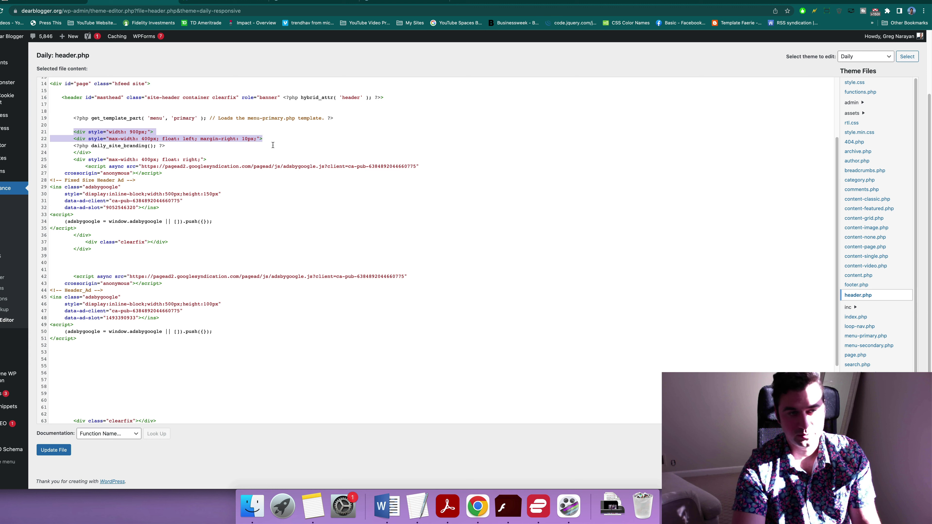
{"action": "left_click", "coordinate": [280, 141]}
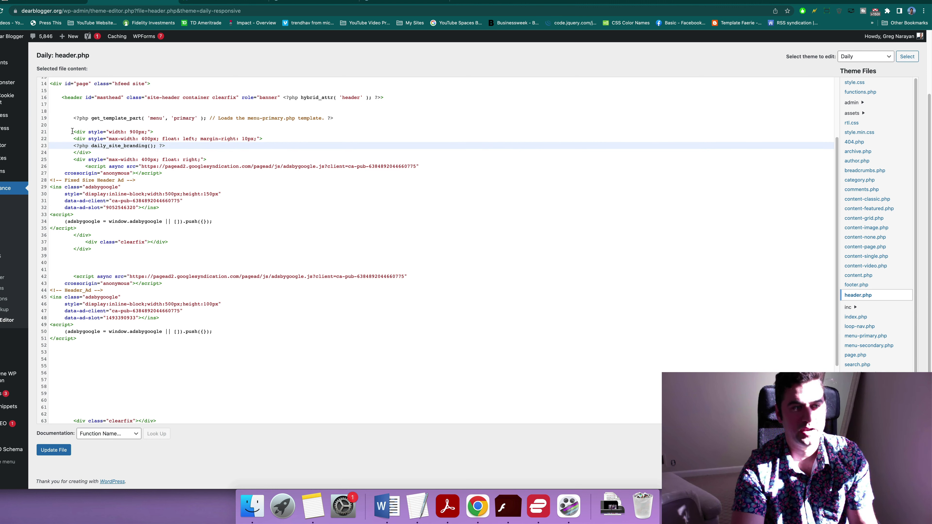
{"action": "left_click_drag", "start_coordinate": [73, 131], "coordinate": [155, 131]}
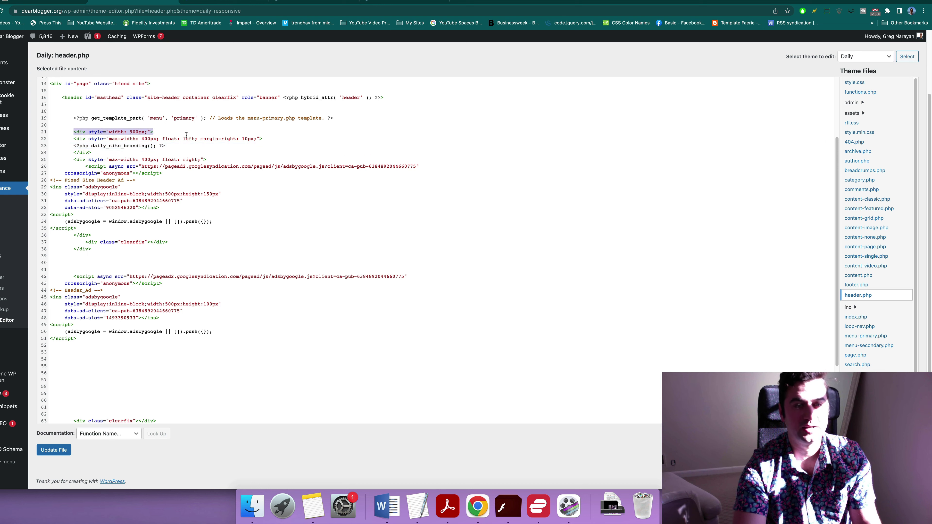
{"action": "left_click_drag", "start_coordinate": [97, 263], "coordinate": [100, 267]}
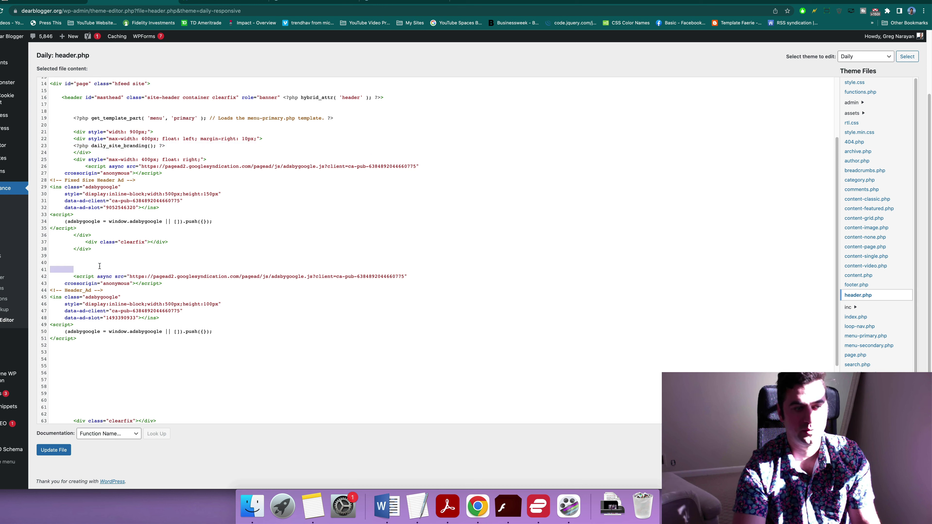
{"action": "left_click", "coordinate": [461, 3]}
{"action": "type", "text": "de"}
{"action": "key", "text": "Return"}
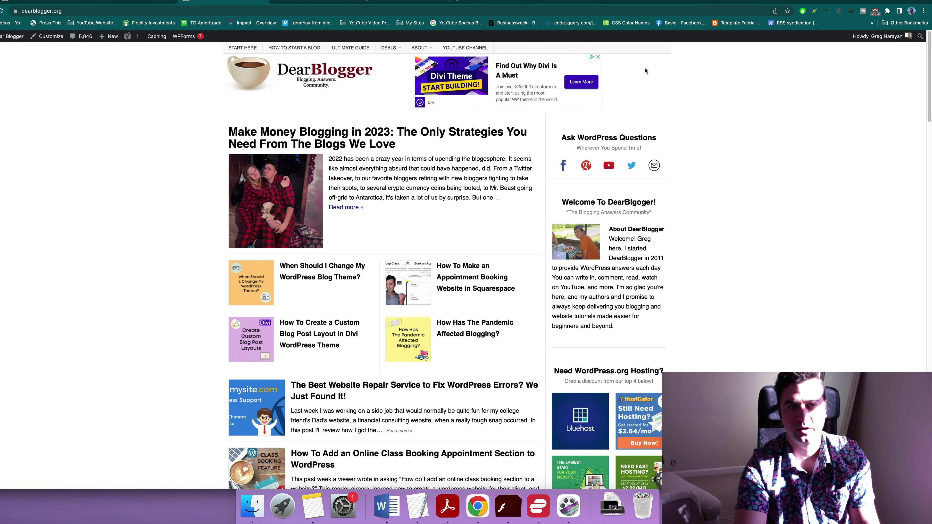
{"action": "left_click", "coordinate": [158, 4]}
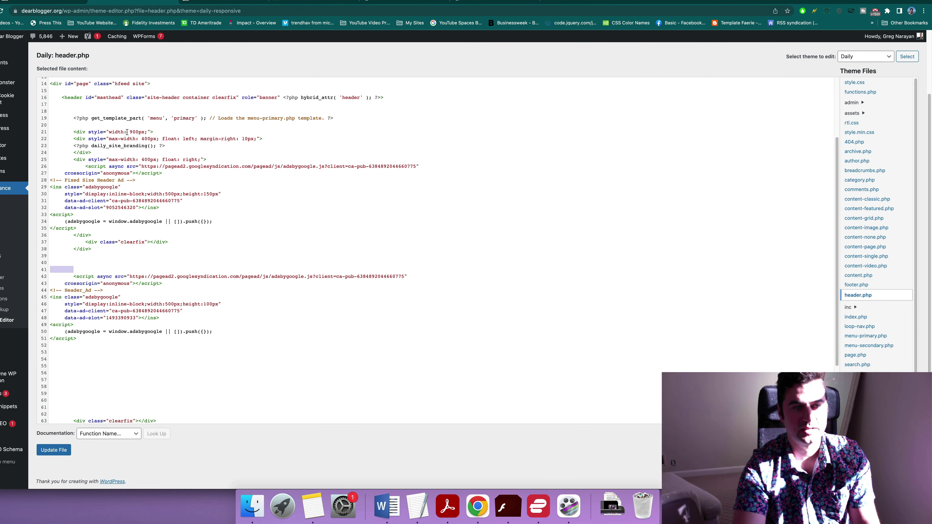
Step: Add a <div style="width: 900px;"> wrapper on line 41 above the second ad script
{"action": "left_click", "coordinate": [149, 131]}
{"action": "left_click", "coordinate": [73, 269]}
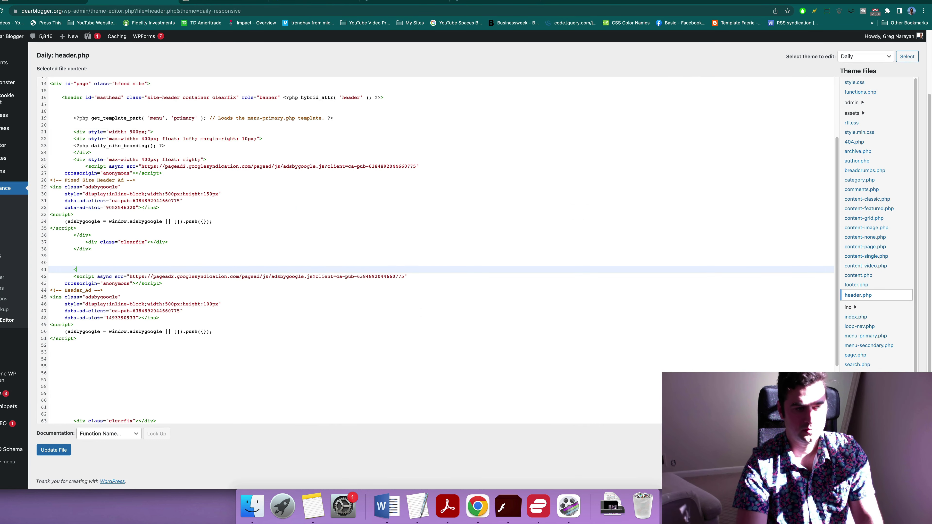
{"action": "type", "text": "<div stt"}
{"action": "key", "text": "BackSpace"}
{"action": "type", "text": "yle="}
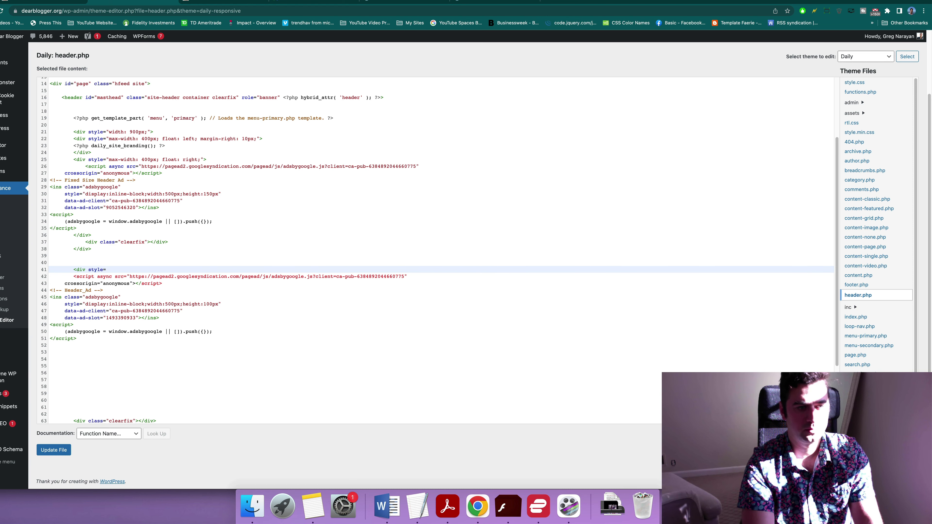
{"action": "type", "text": "\"width: 900px;\">"}
{"action": "key", "text": "Return"}
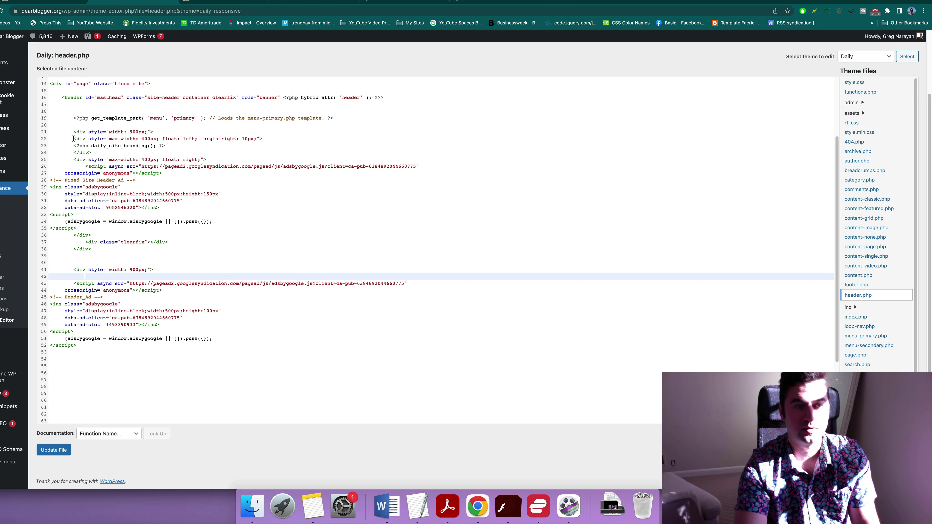
Step: Compare the 400px float-left logo box on line 22 with the live site's header layout
{"action": "left_click_drag", "start_coordinate": [73, 139], "coordinate": [265, 139]}
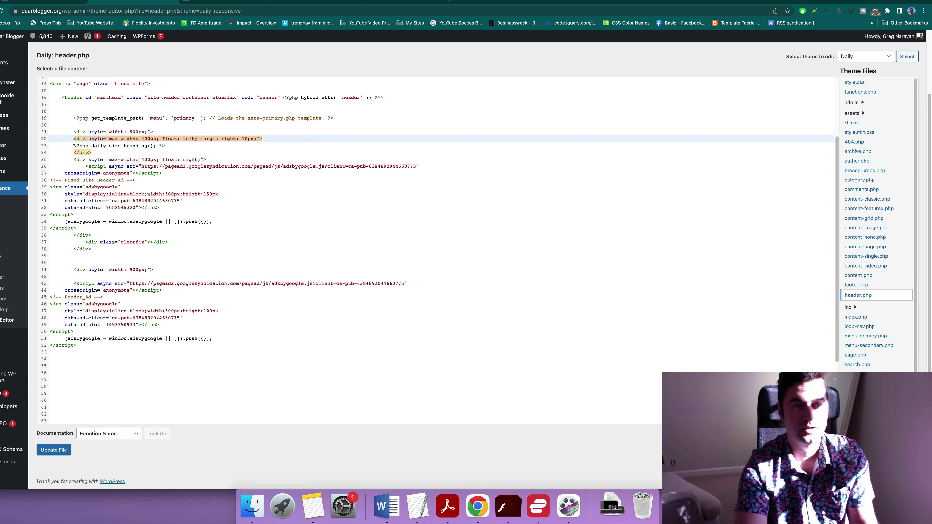
{"action": "left_click", "coordinate": [102, 145]}
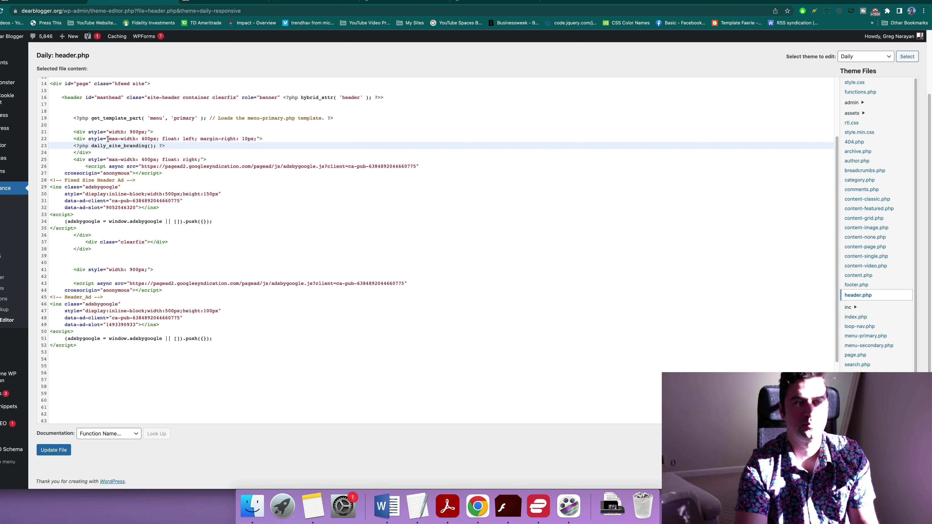
{"action": "left_click_drag", "start_coordinate": [108, 139], "coordinate": [156, 137]}
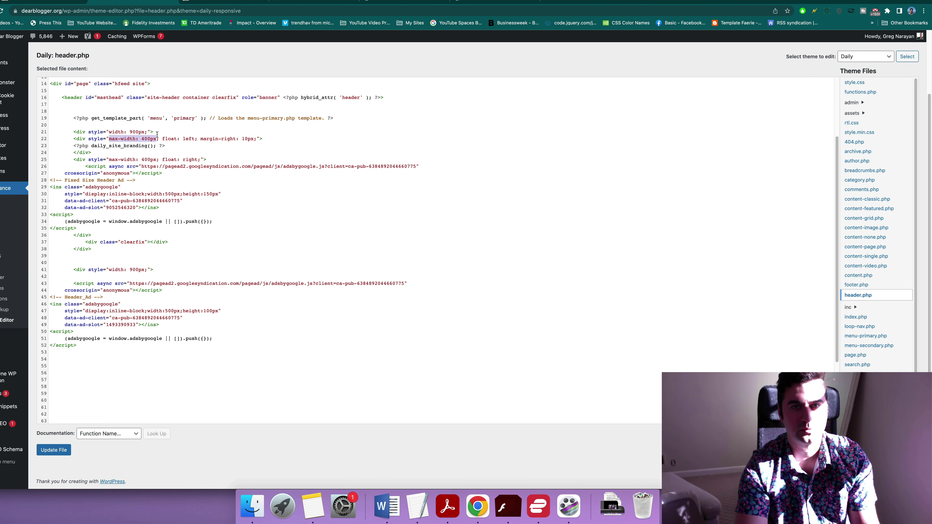
{"action": "left_click", "coordinate": [230, 2]}
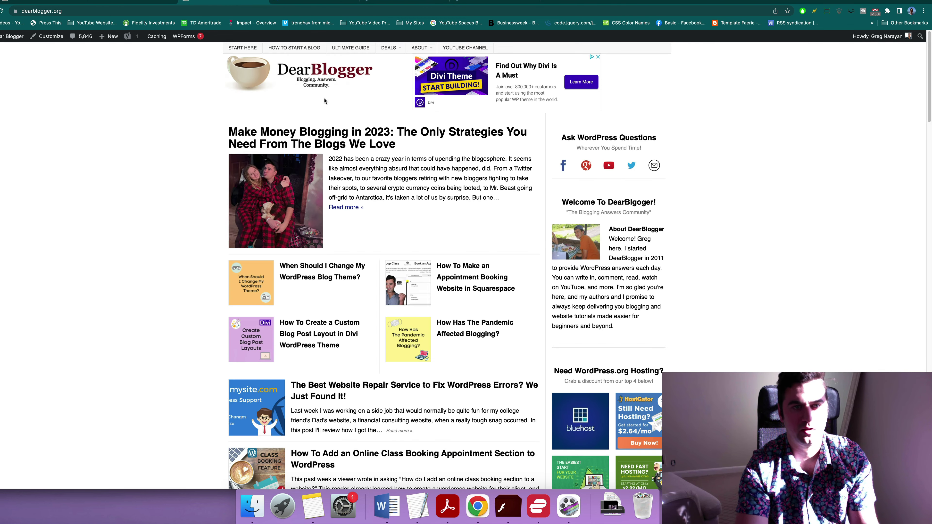
{"action": "left_click", "coordinate": [131, 1]}
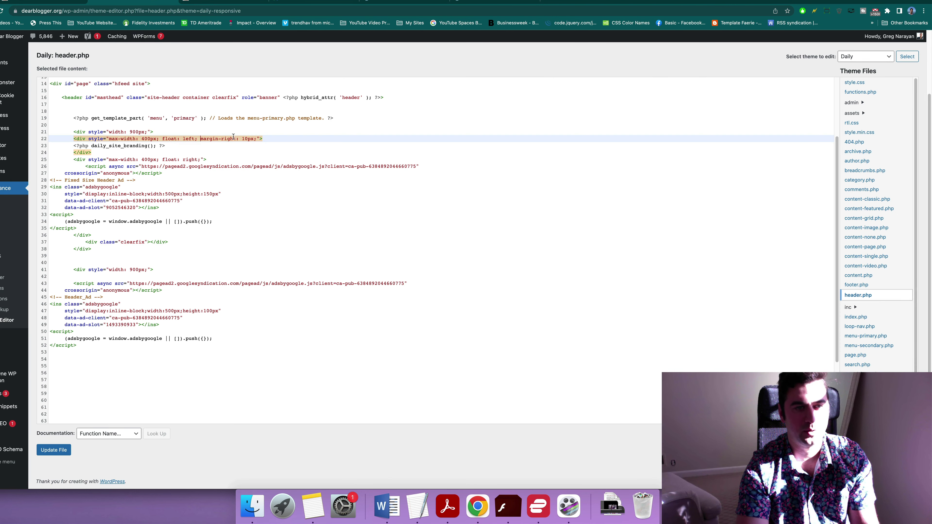
{"action": "left_click", "coordinate": [263, 140]}
{"action": "left_click", "coordinate": [230, 2]}
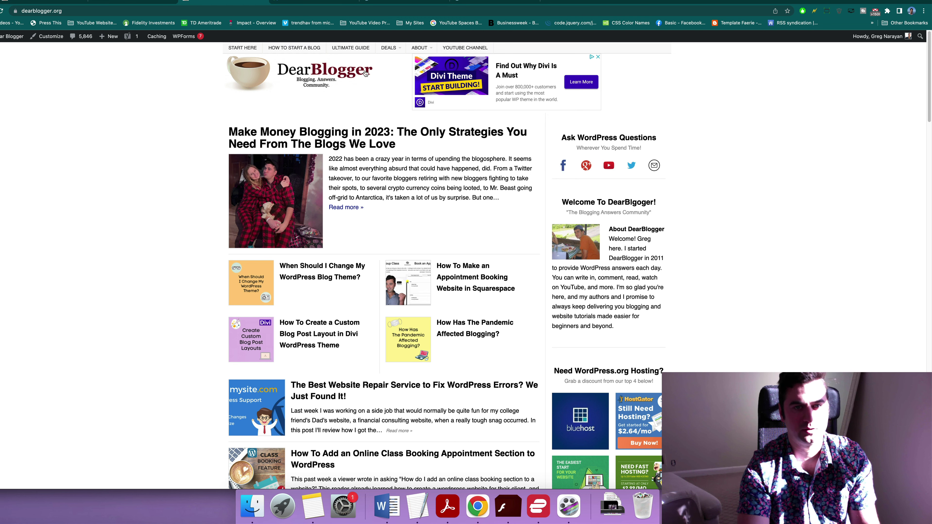
{"action": "left_click", "coordinate": [130, 2]}
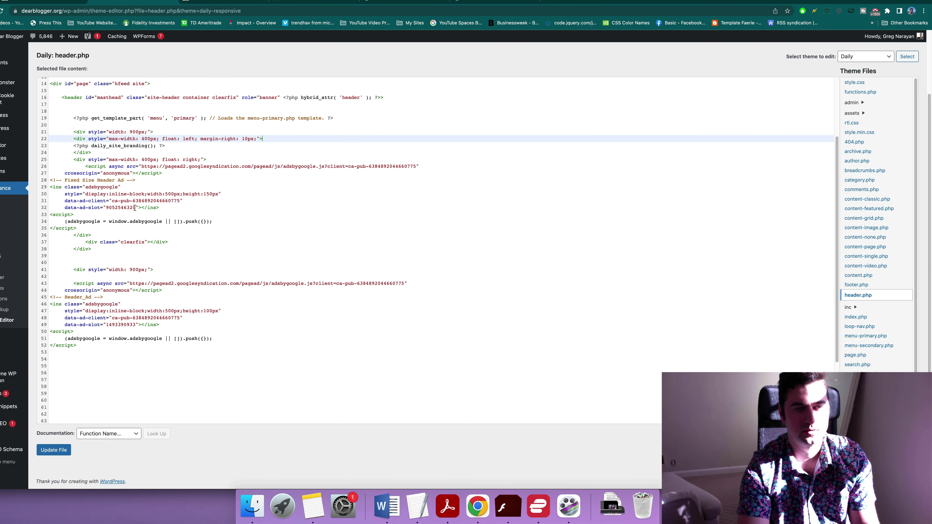
{"action": "left_click", "coordinate": [229, 276]}
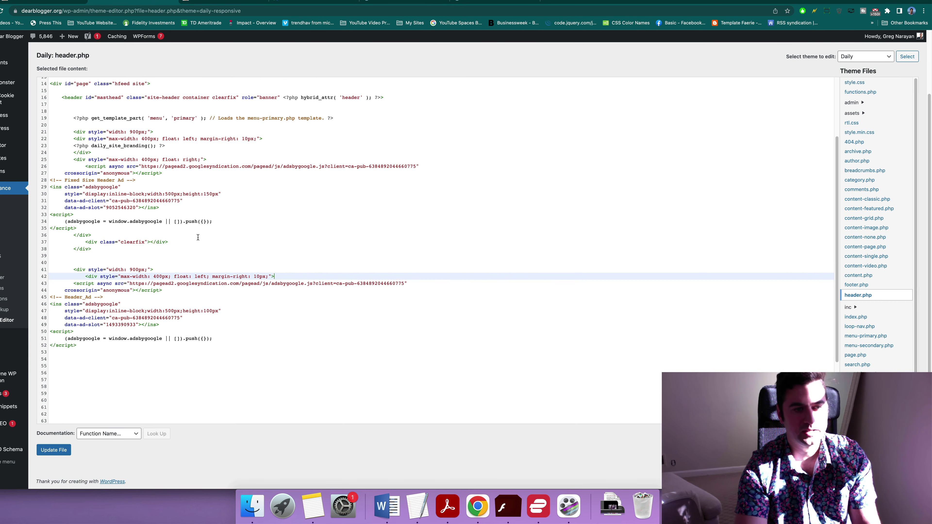
Step: Paste the site branding call into the new left box, close it, and add a right-floated 400px div
{"action": "left_click_drag", "start_coordinate": [73, 144], "coordinate": [165, 145]}
{"action": "key", "text": "cmd+c"}
{"action": "left_click", "coordinate": [276, 276]}
{"action": "key", "text": "Return"}
{"action": "key", "text": "cmd+v"}
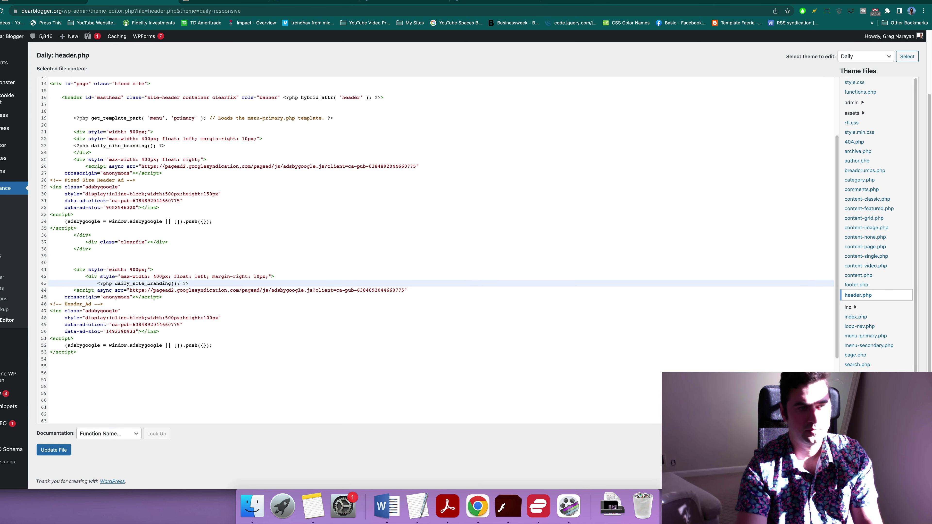
{"action": "key", "text": "Return"}
{"action": "type", "text": "</div>div"}
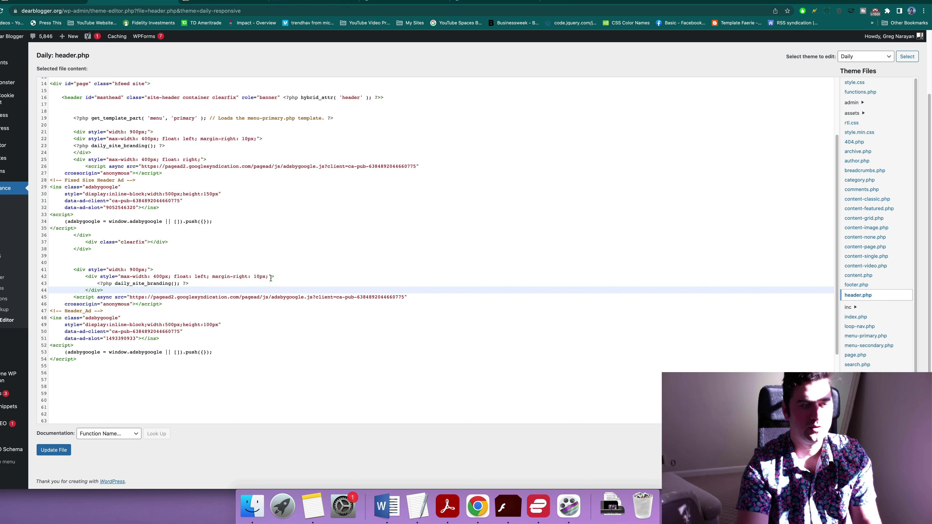
{"action": "left_click_drag", "start_coordinate": [84, 274], "coordinate": [109, 290]}
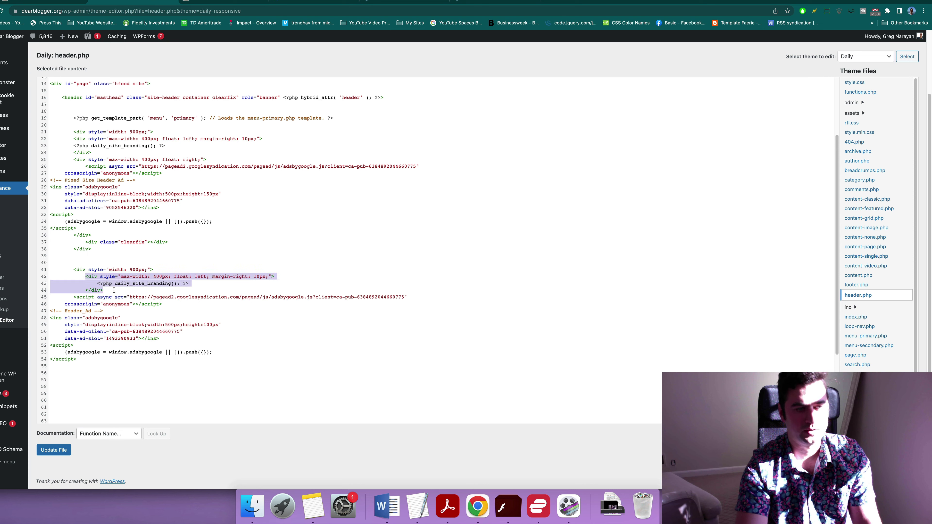
{"action": "left_click", "coordinate": [114, 290]}
{"action": "key", "text": "Return"}
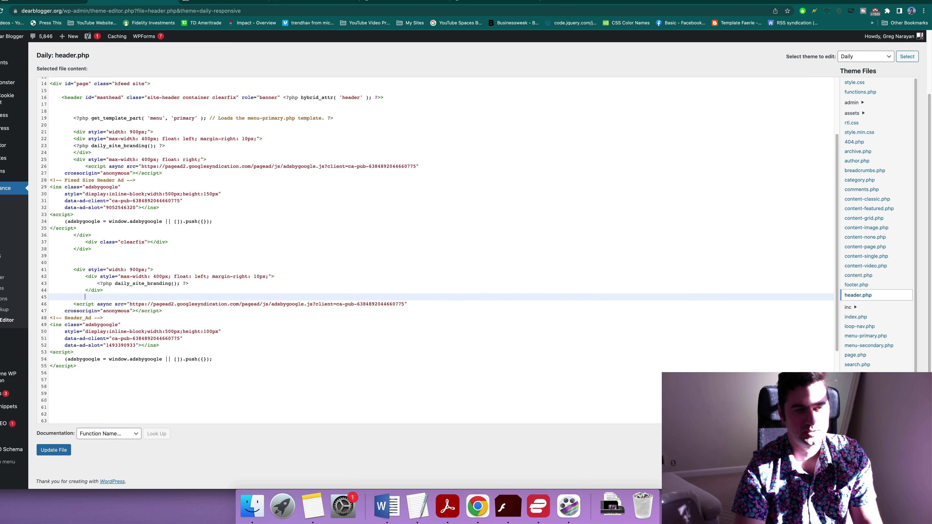
{"action": "type", "text": "<div style"}
{"action": "left_click", "coordinate": [226, 158]}
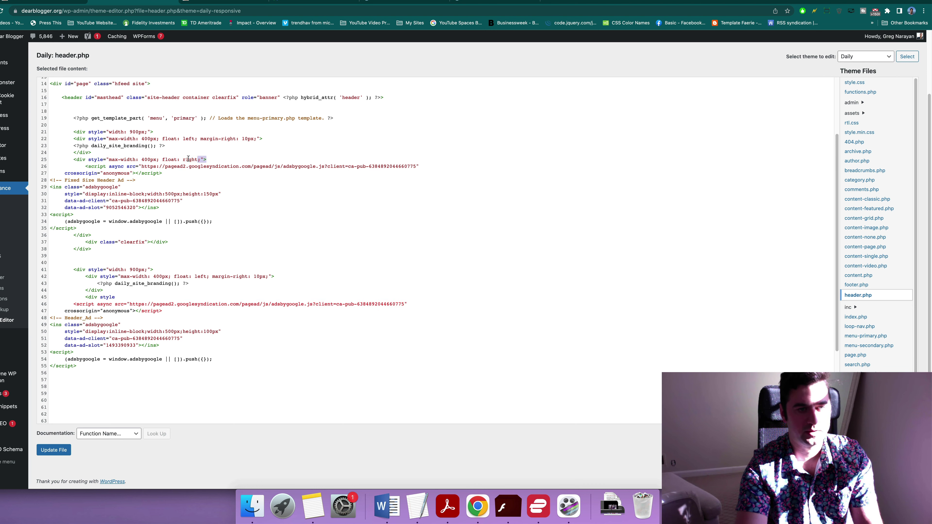
{"action": "type", "text": "=\"max-width: 400px; float: right;\">"}
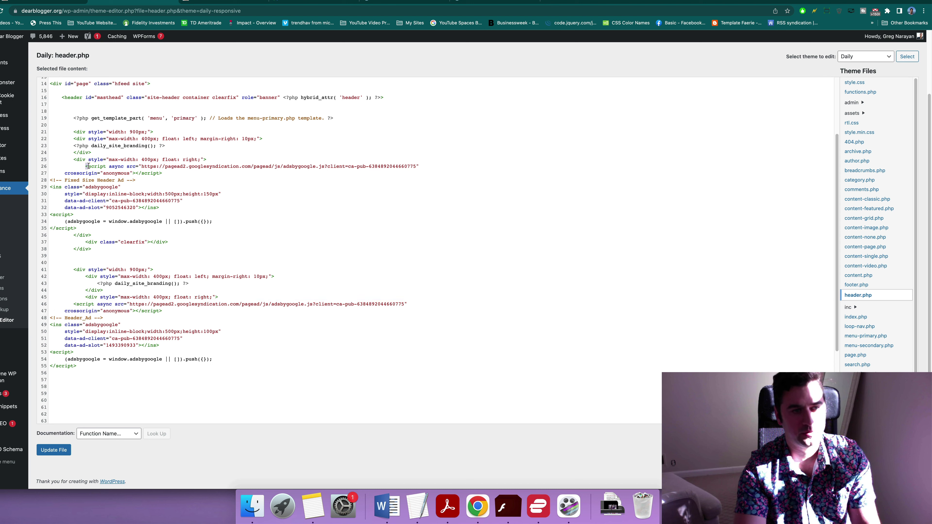
Step: Start changing the second ad's height to 110px, checking it against the first ad's size
{"action": "left_click_drag", "start_coordinate": [86, 166], "coordinate": [207, 230]}
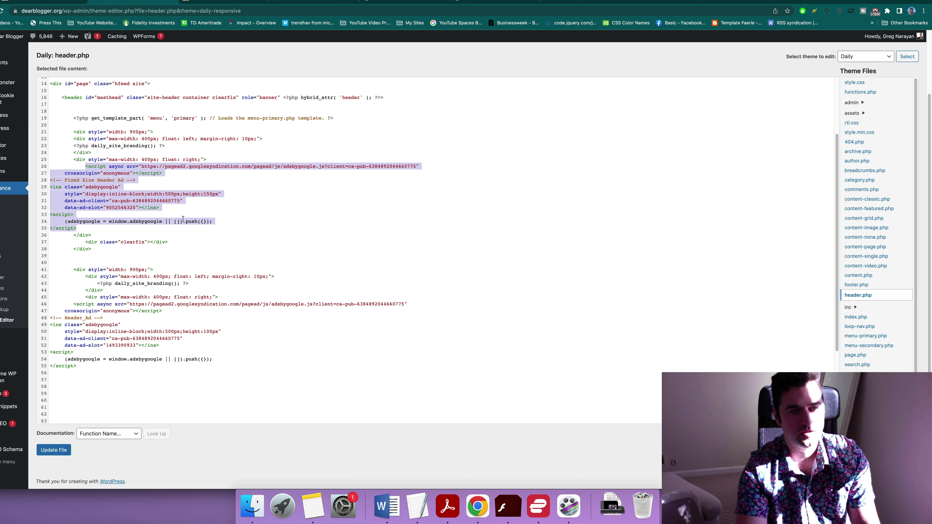
{"action": "left_click", "coordinate": [165, 194]}
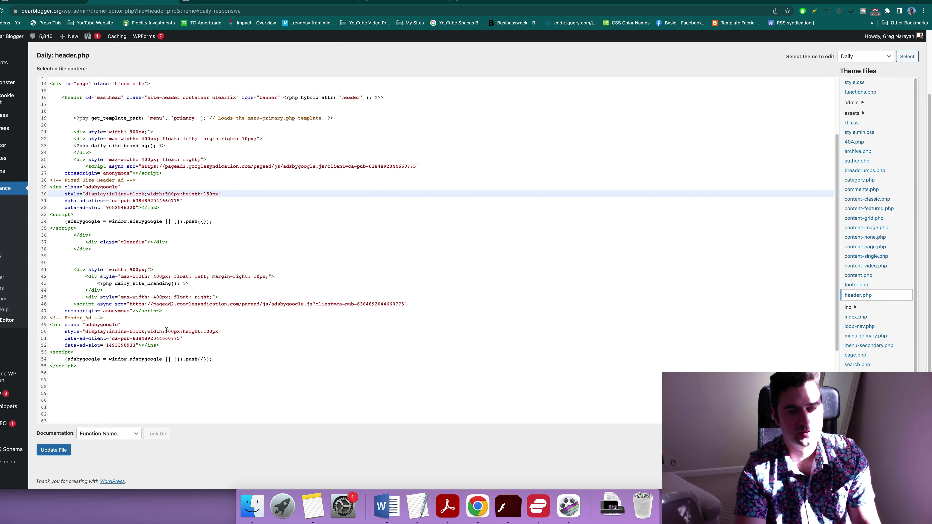
{"action": "left_click_drag", "start_coordinate": [165, 331], "coordinate": [175, 332]}
{"action": "left_click", "coordinate": [199, 332]}
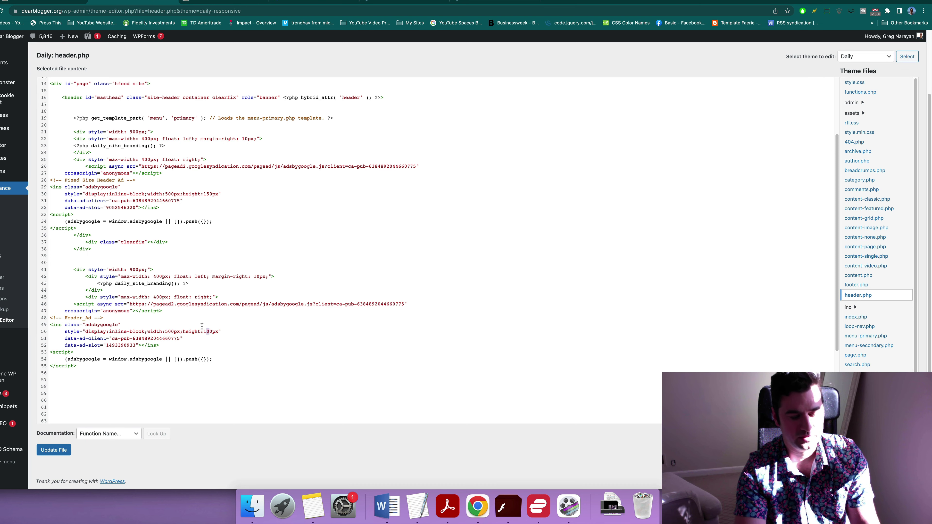
{"action": "type", "text": "1"}
{"action": "left_click", "coordinate": [208, 194]}
Step: Finish setting the ad heights to 110px and add a closing </div> after the ad code
{"action": "type", "text": "1"}
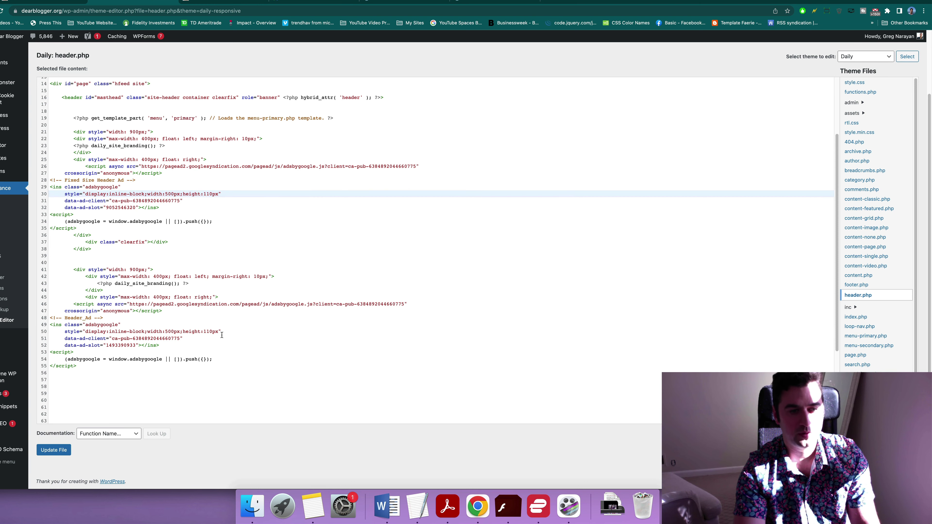
{"action": "left_click", "coordinate": [222, 332]}
{"action": "left_click_drag", "start_coordinate": [170, 332], "coordinate": [167, 332]}
{"action": "type", "text": "1"}
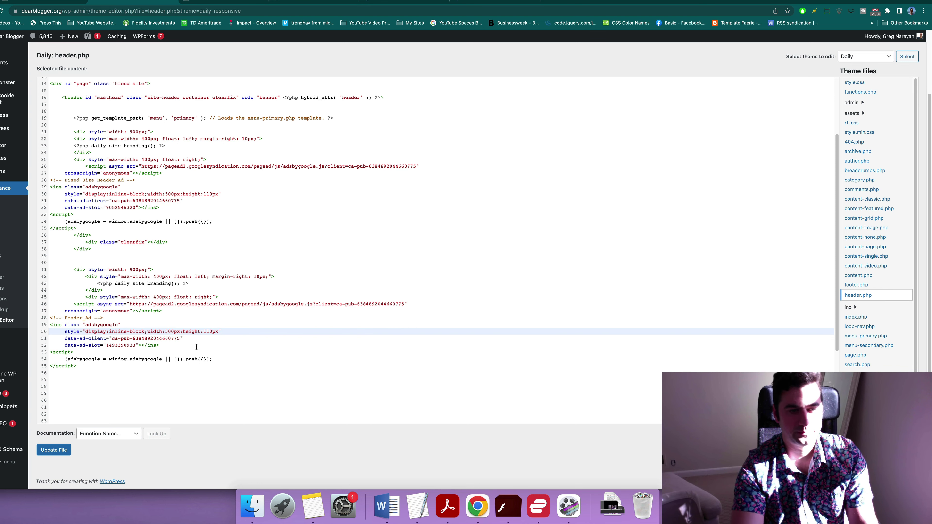
{"action": "left_click", "coordinate": [149, 371]}
{"action": "type", "text": "</div>"}
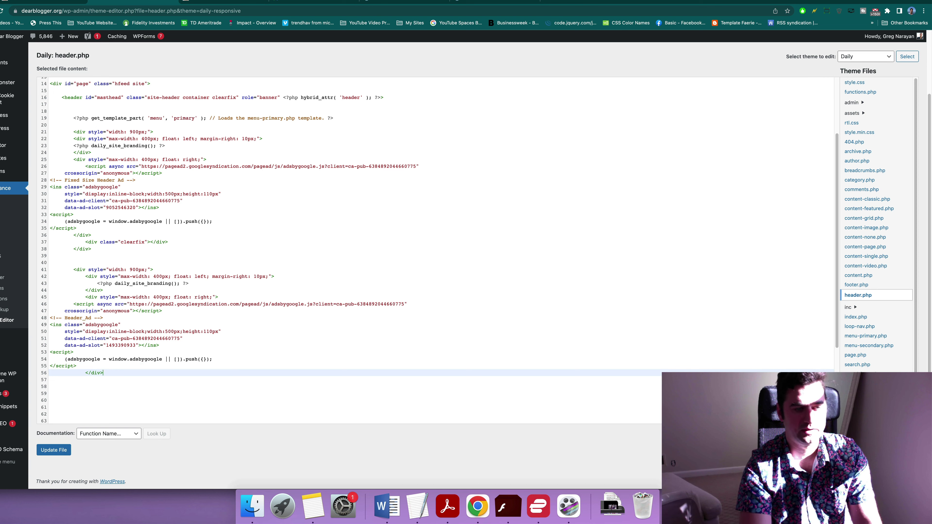
{"action": "key", "text": "Return"}
Step: Paste a copy of the clearfix div below the new block and close the wrapper with </div>
{"action": "left_click_drag", "start_coordinate": [80, 243], "coordinate": [177, 242]}
{"action": "key", "text": "super+c"}
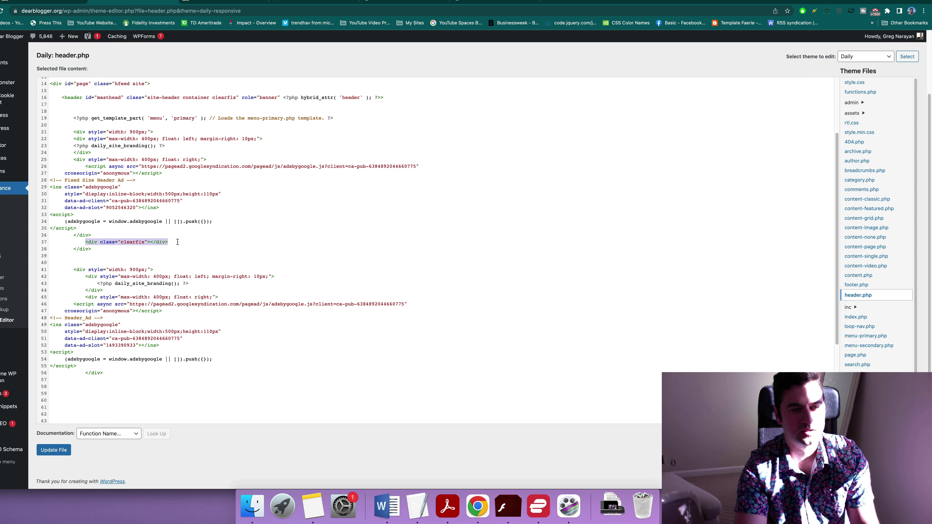
{"action": "left_click", "coordinate": [126, 372]}
{"action": "key", "text": "Down"}
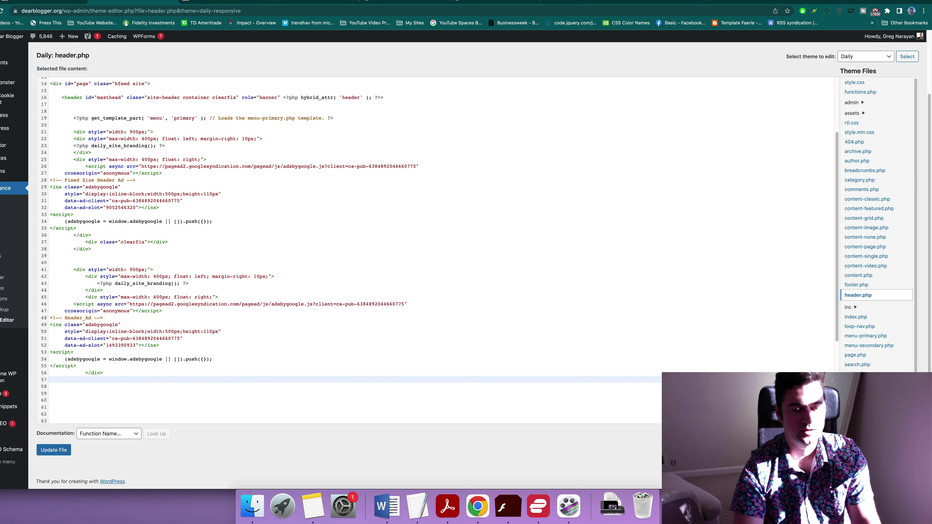
{"action": "key", "text": "super+v"}
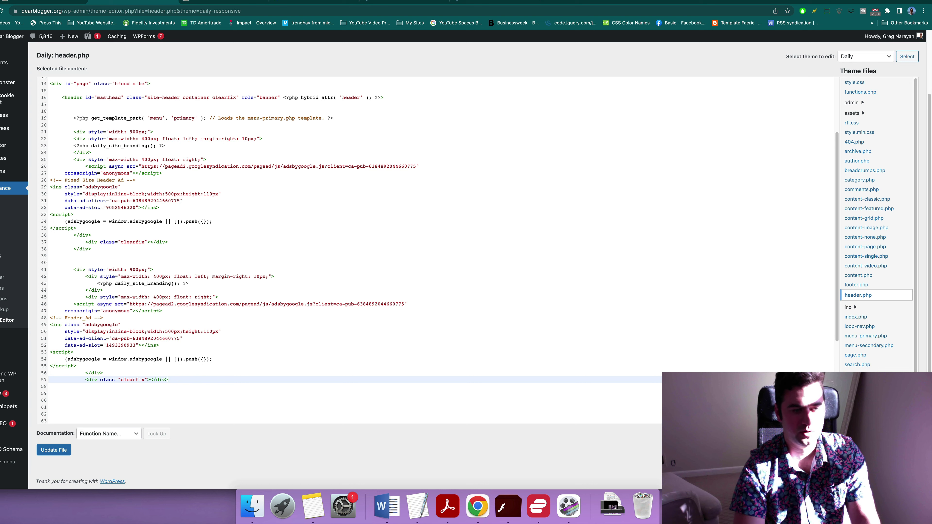
{"action": "key", "text": "Return"}
{"action": "type", "text": "<"}
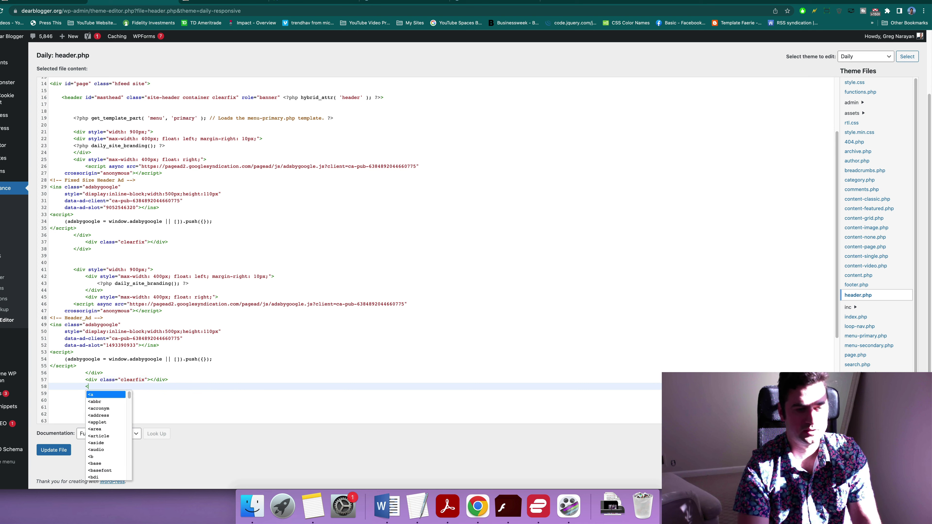
{"action": "type", "text": "/div>"}
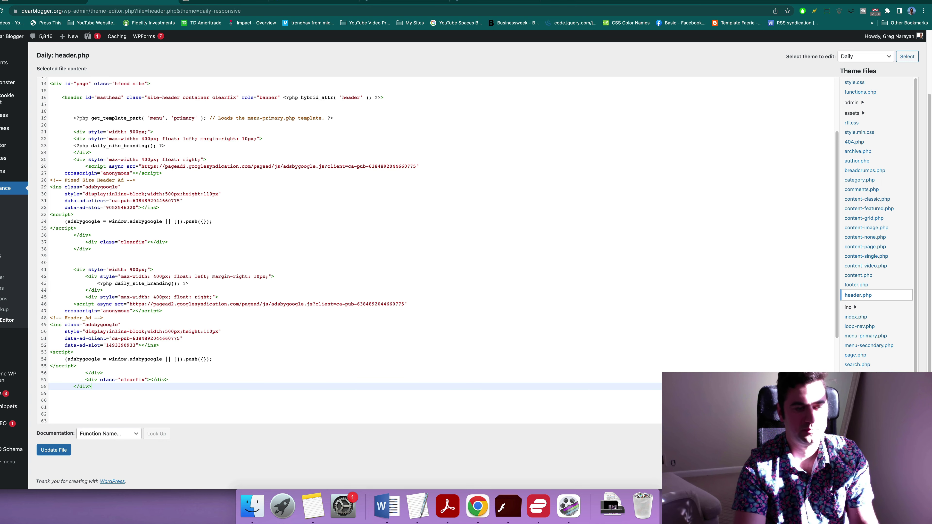
{"action": "left_click", "coordinate": [172, 378]}
{"action": "left_click", "coordinate": [85, 373]}
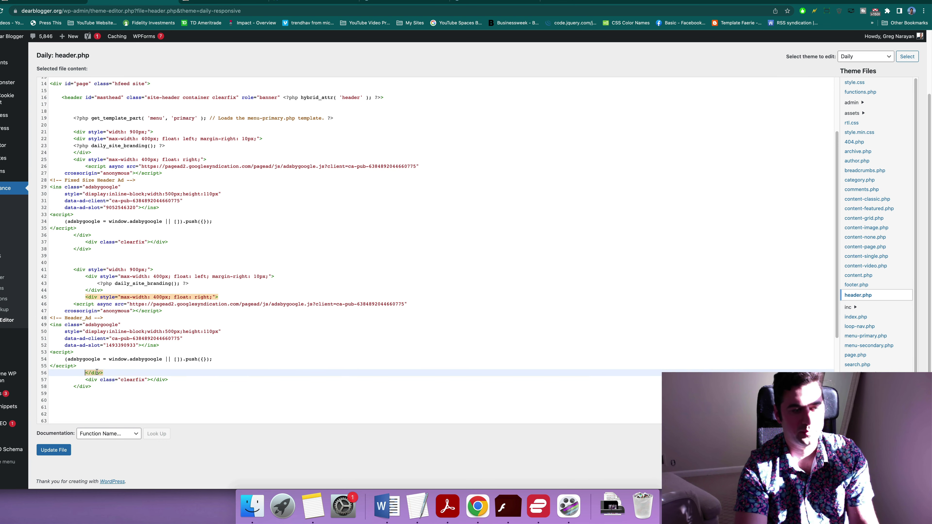
{"action": "left_click", "coordinate": [102, 388]}
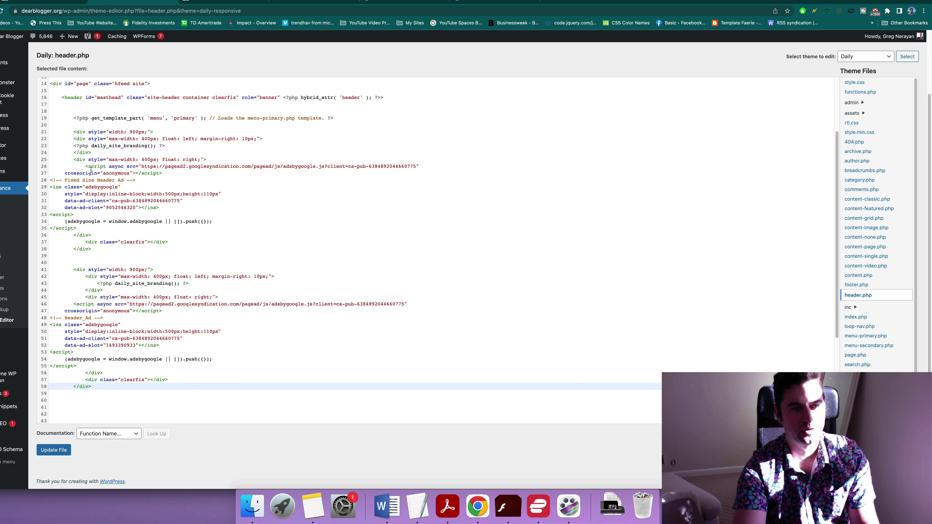
Step: Replace the second header's Header_Ad script with the copied Fixed Size Header Ad code
{"action": "left_click_drag", "start_coordinate": [86, 167], "coordinate": [111, 227]}
{"action": "key", "text": "super+c"}
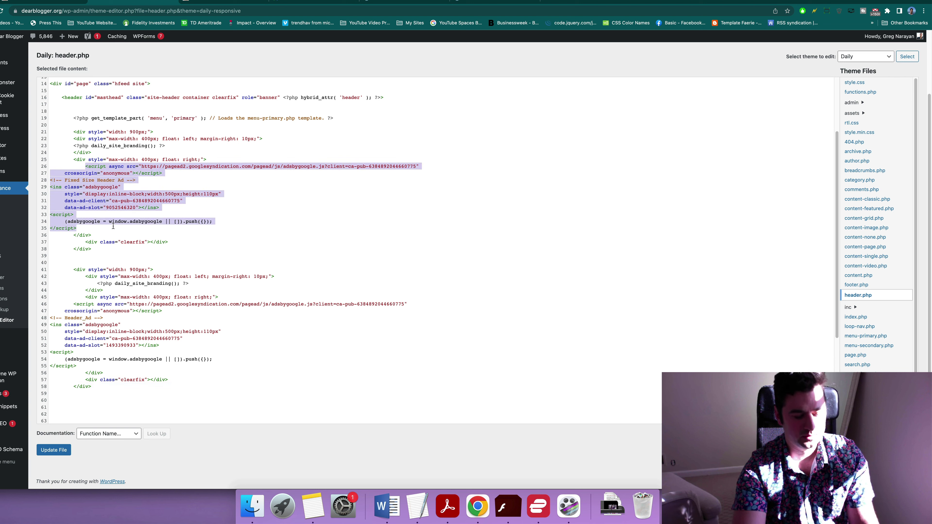
{"action": "left_click", "coordinate": [113, 310]}
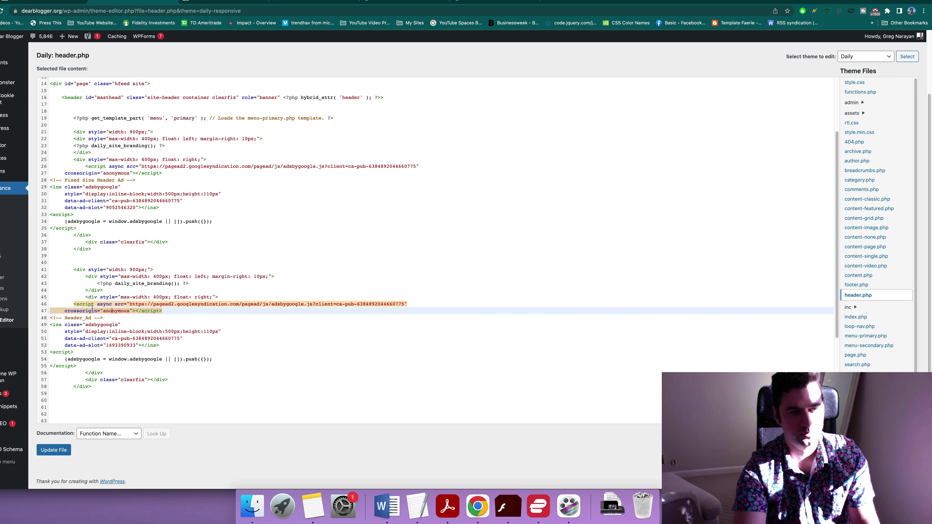
{"action": "left_click", "coordinate": [69, 305]}
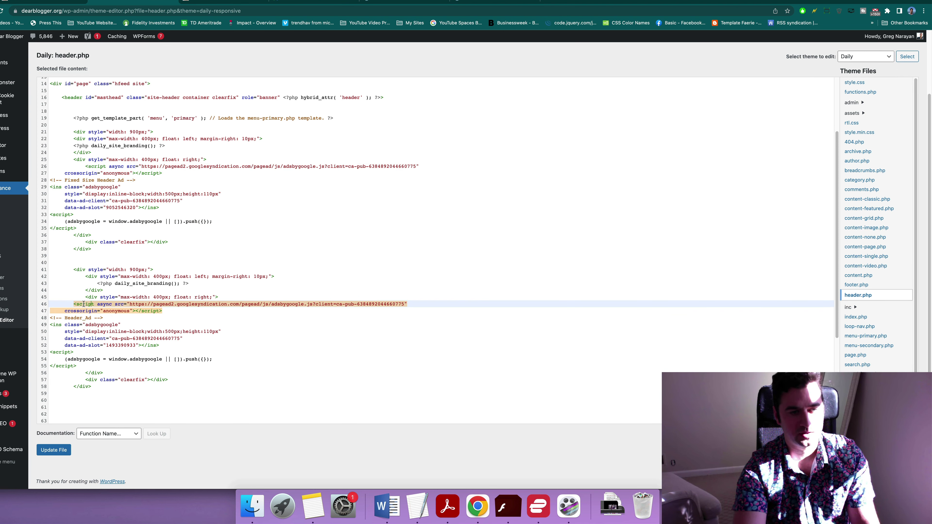
{"action": "left_click", "coordinate": [67, 304]}
{"action": "left_click_drag", "start_coordinate": [71, 304], "coordinate": [194, 365]}
{"action": "key", "text": "super+v"}
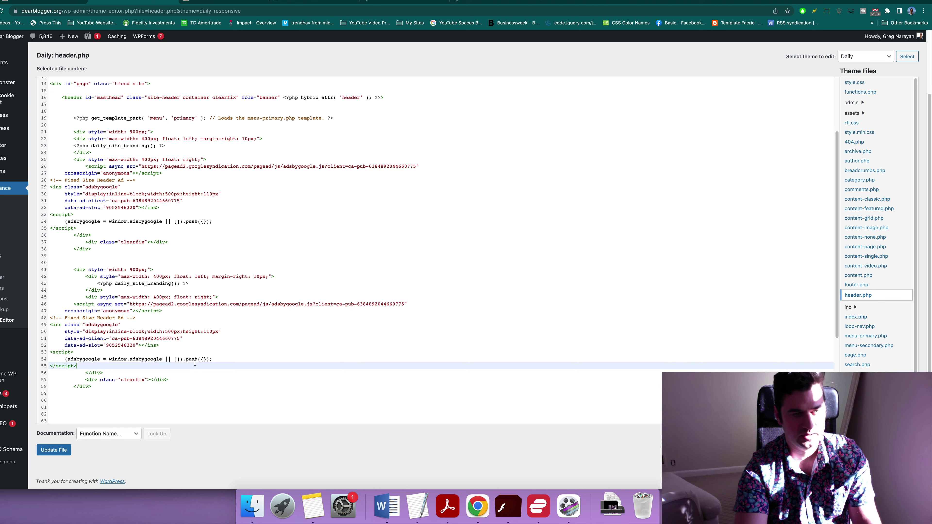
Step: Delete the original logo-and-ad block so header.php keeps only one header block
{"action": "left_click", "coordinate": [208, 283]}
{"action": "left_click", "coordinate": [147, 242]}
{"action": "left_click", "coordinate": [85, 263]}
{"action": "left_click_drag", "start_coordinate": [83, 260], "coordinate": [68, 222]}
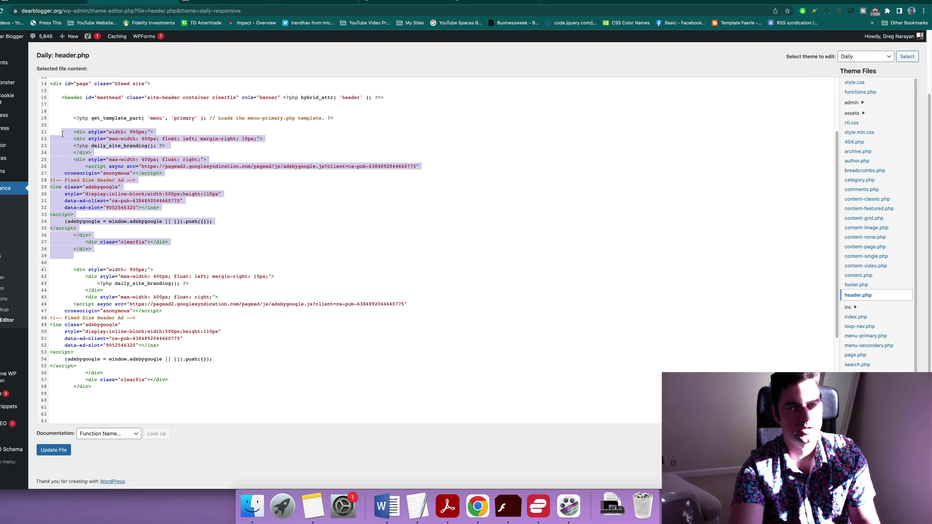
{"action": "left_click_drag", "start_coordinate": [62, 134], "coordinate": [53, 129]}
{"action": "key", "text": "BackSpace"}
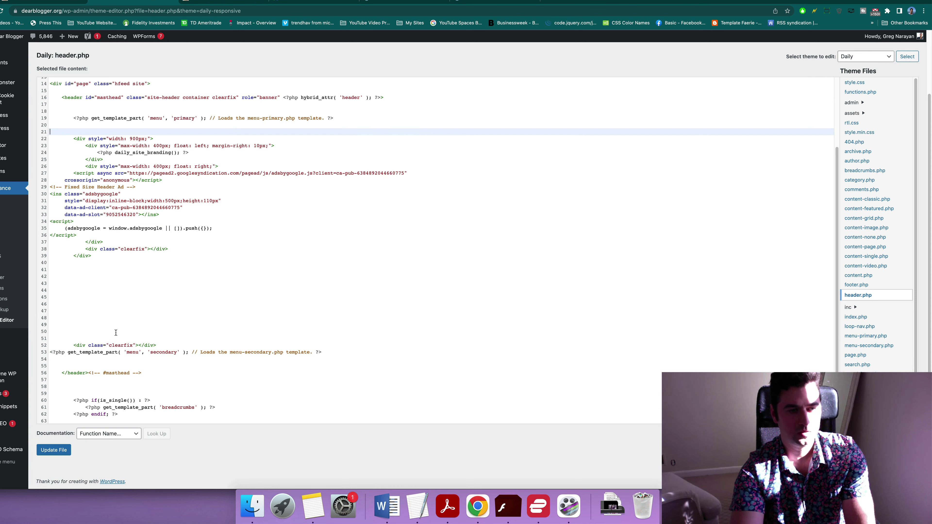
Step: Remove the leftover blank lines above the clearfix div
{"action": "left_click", "coordinate": [92, 336]}
{"action": "key", "text": "BackSpace"}
{"action": "key", "text": "BackSpace"}
{"action": "key", "text": "BackSpace"}
{"action": "key", "text": "BackSpace"}
{"action": "key", "text": "BackSpace"}
{"action": "key", "text": "Up"}
{"action": "key", "text": "Up"}
{"action": "key", "text": "Up"}
{"action": "key", "text": "Up"}
{"action": "key", "text": "BackSpace"}
{"action": "key", "text": "Down"}
{"action": "key", "text": "BackSpace"}
{"action": "left_click", "coordinate": [64, 322]}
{"action": "key", "text": "BackSpace"}
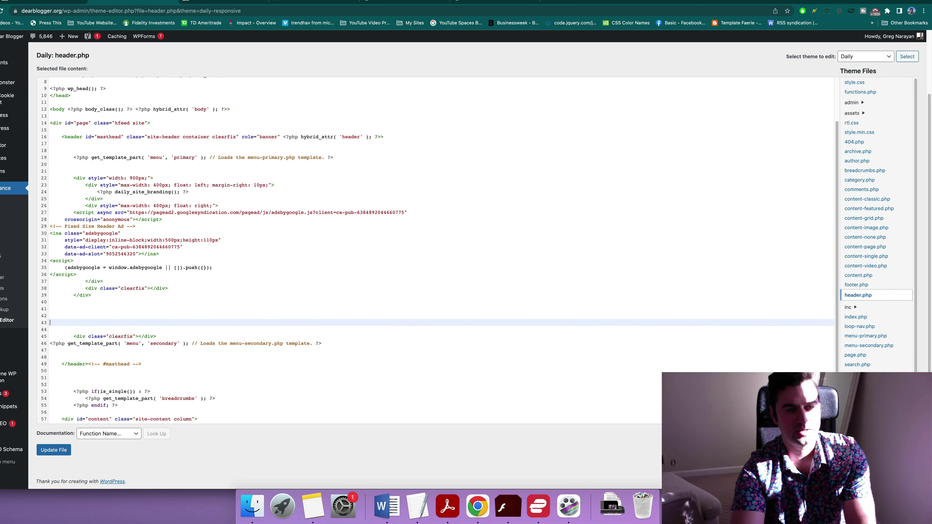
{"action": "key", "text": "BackSpace"}
{"action": "key", "text": "BackSpace"}
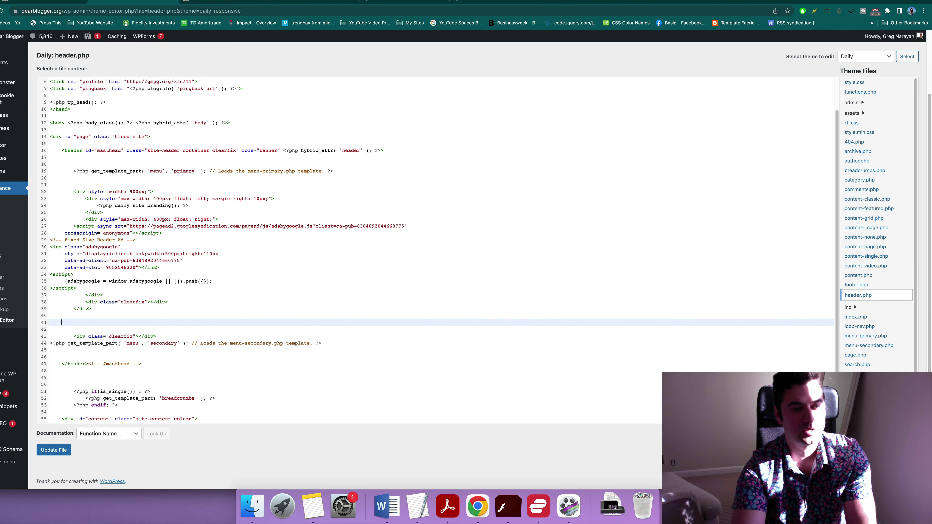
{"action": "key", "text": "BackSpace"}
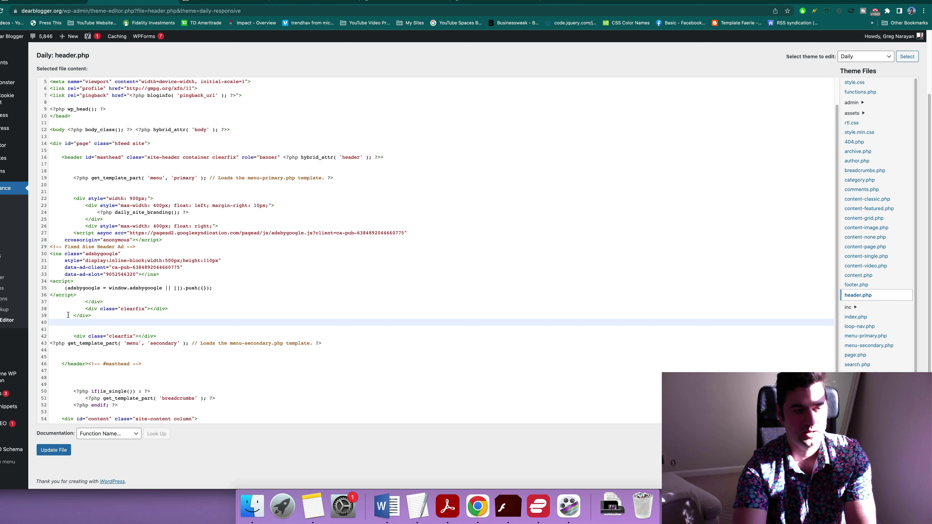
Step: Remove the blank line under the menu template call and save header.php
{"action": "left_click", "coordinate": [71, 186]}
{"action": "key", "text": "BackSpace"}
{"action": "left_click", "coordinate": [57, 448]}
Step: Open the Squarespace appointment booking article on the live site to check the header ad
{"action": "key", "text": "ctrl+Tab"}
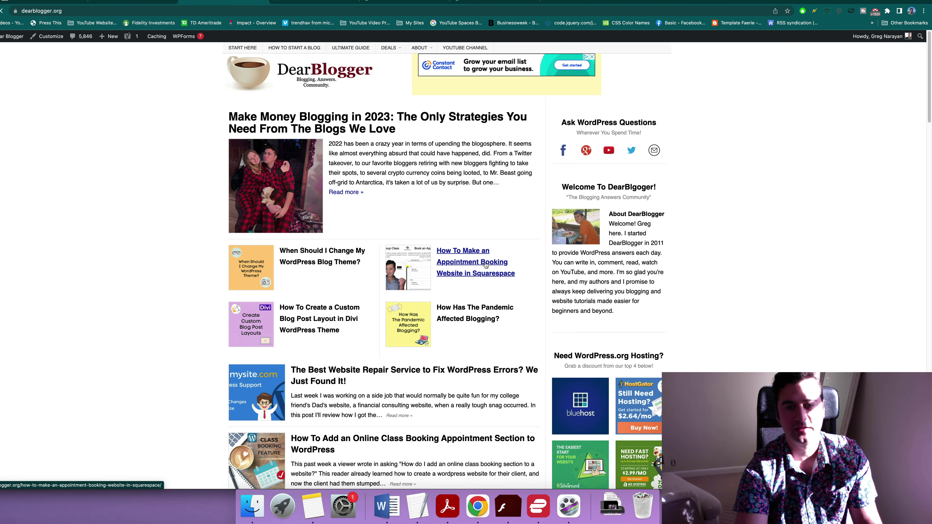
{"action": "left_click", "coordinate": [473, 261]}
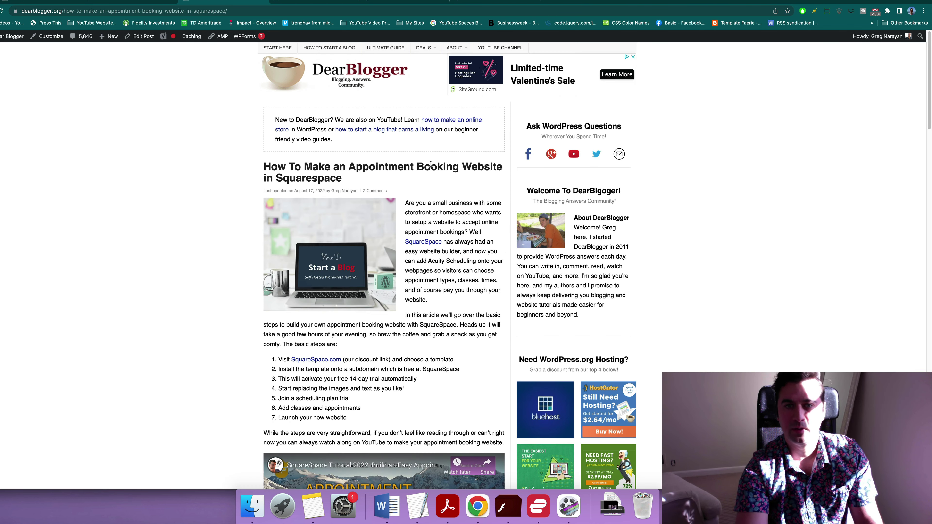
Step: Load dearblogger.com, edit the home page in Elementor, and place a Text Editor widget beside the logo
{"action": "left_click", "coordinate": [547, 1]}
{"action": "type", "text": "dearblogger.org"}
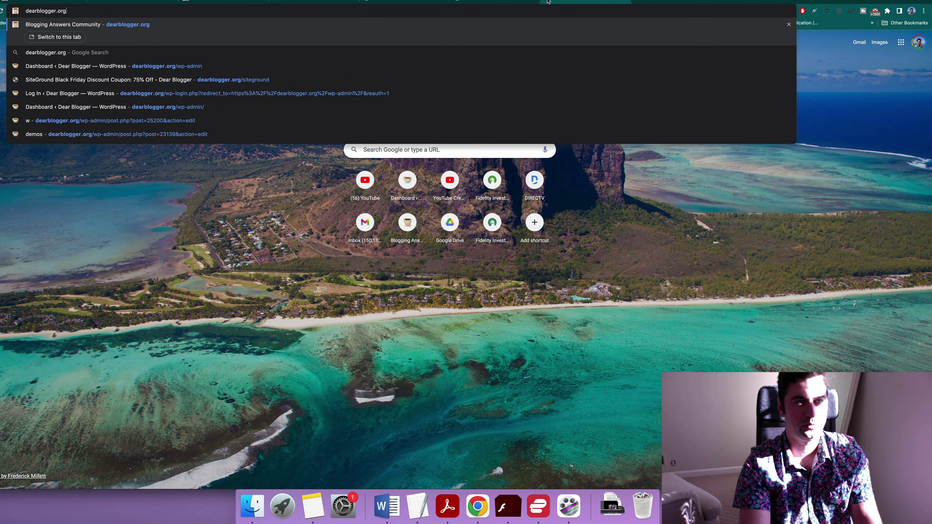
{"action": "key", "text": "BackSpace"}
{"action": "key", "text": "BackSpace"}
{"action": "key", "text": "BackSpace"}
{"action": "type", "text": "com"}
{"action": "key", "text": "Return"}
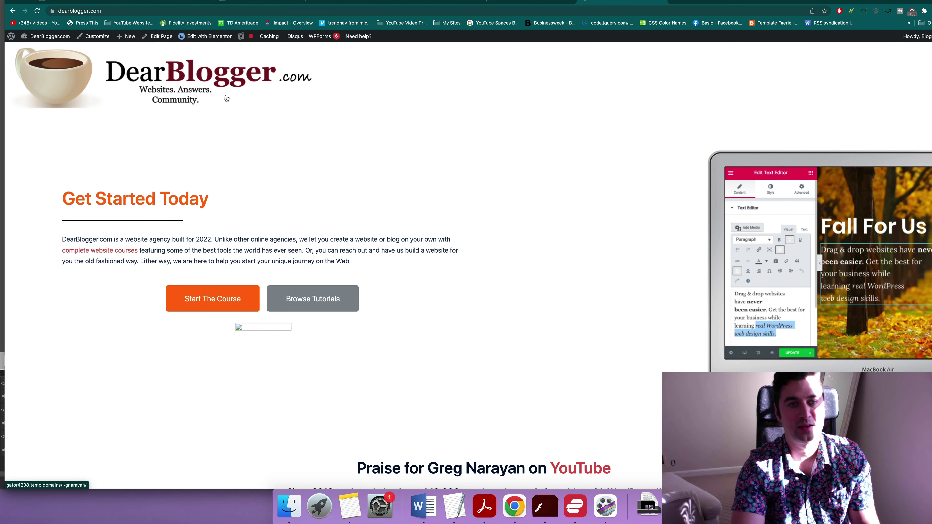
{"action": "left_click", "coordinate": [205, 37]}
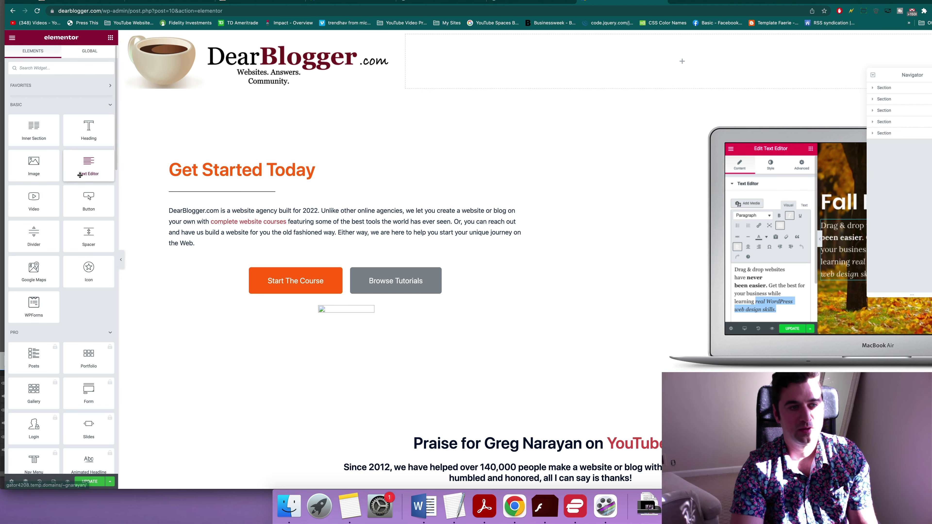
{"action": "left_click_drag", "start_coordinate": [88, 165], "coordinate": [659, 57]}
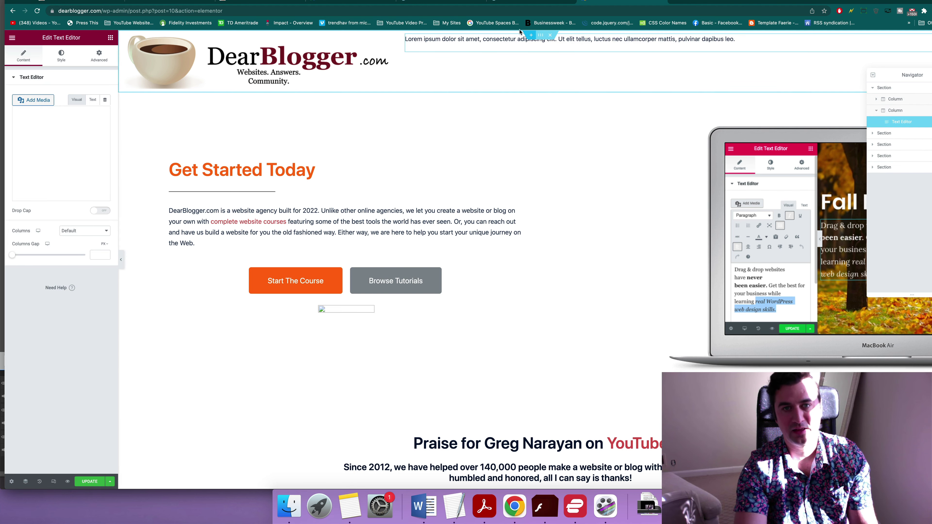
Step: Copy the AdSense ad code from header.php and paste it over the widget's placeholder text
{"action": "left_click", "coordinate": [158, 1]}
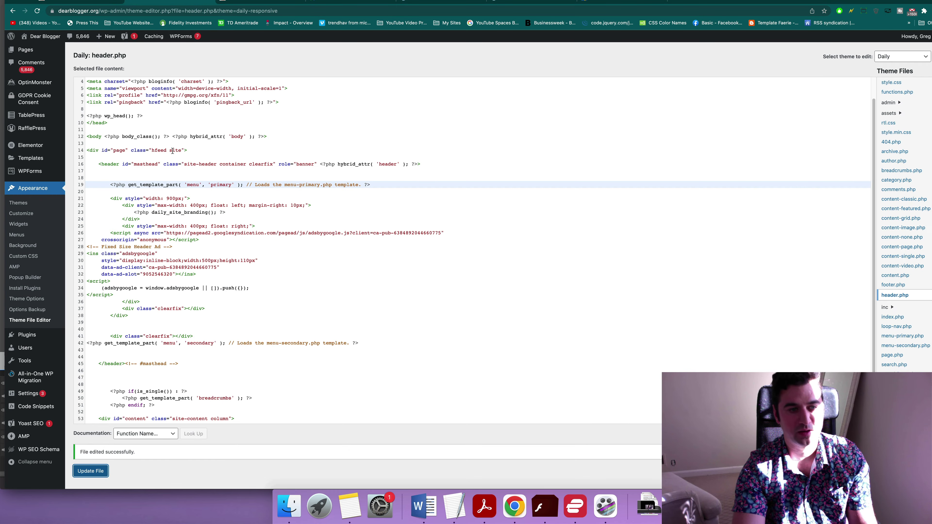
{"action": "left_click_drag", "start_coordinate": [110, 233], "coordinate": [194, 295]}
{"action": "key", "text": "super+c"}
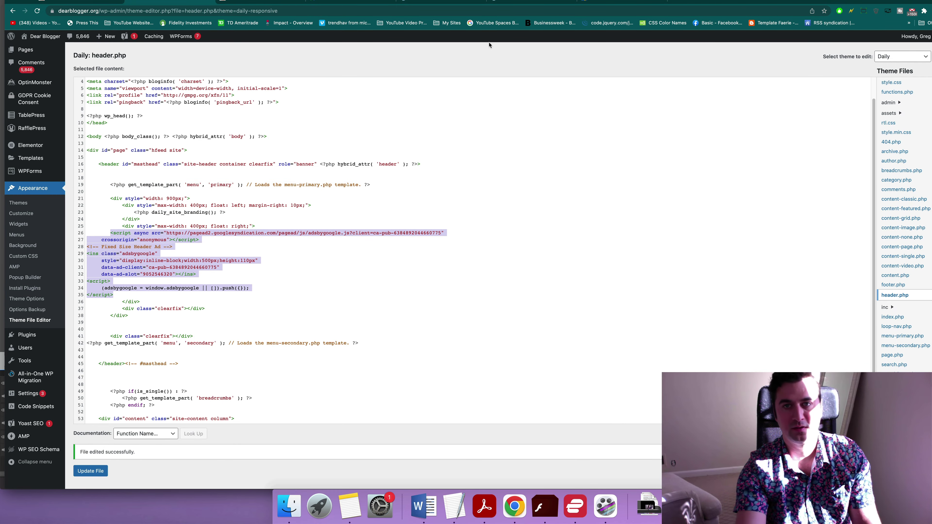
{"action": "left_click", "coordinate": [612, 1]}
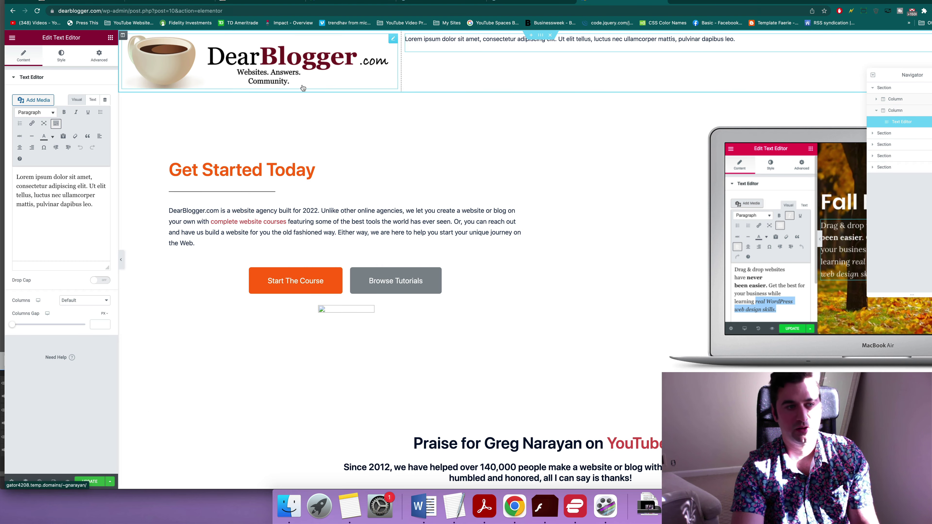
{"action": "left_click_drag", "start_coordinate": [94, 205], "coordinate": [16, 176]}
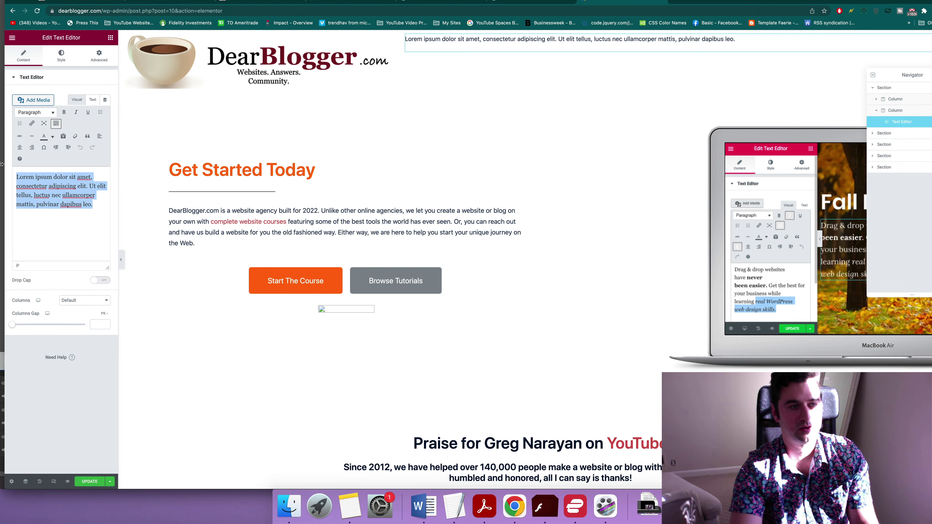
{"action": "left_click", "coordinate": [93, 100]}
{"action": "key", "text": "super+a"}
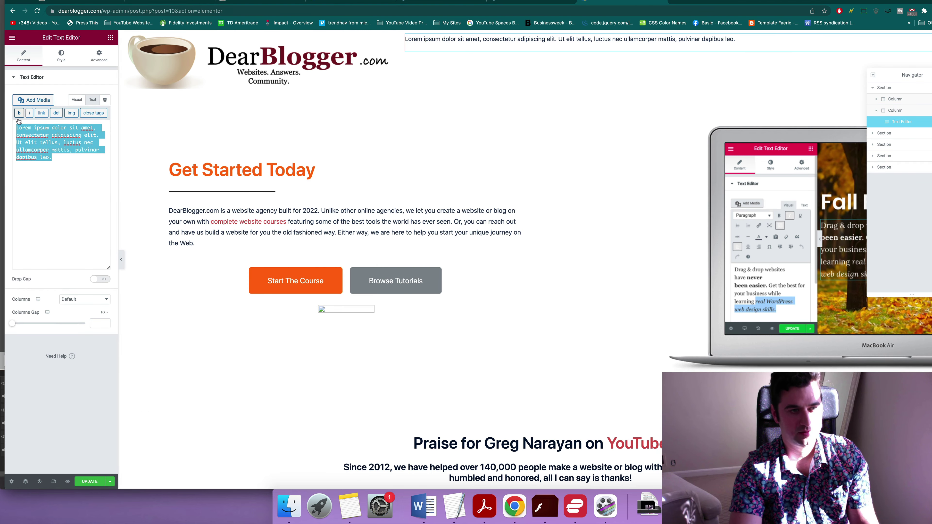
{"action": "key", "text": "super+v"}
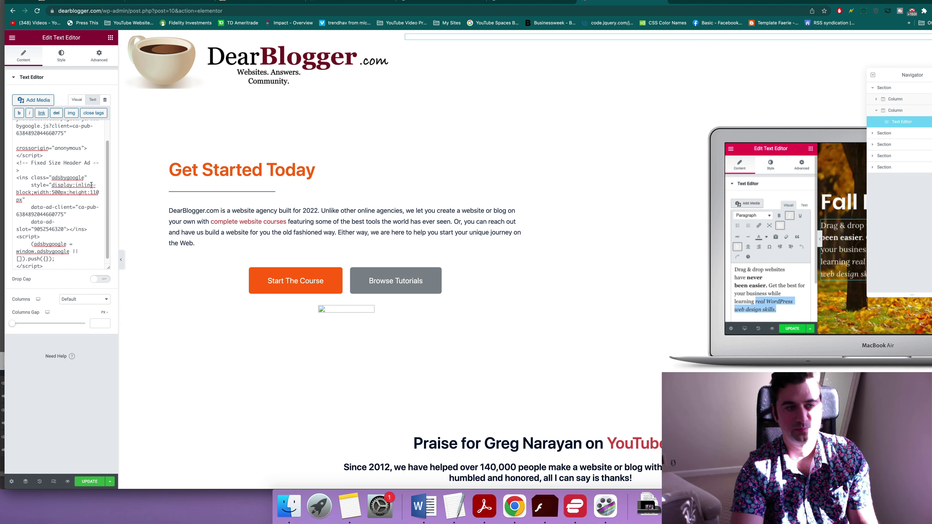
{"action": "scroll", "coordinate": [96, 220], "scroll_direction": "down", "scroll_amount": 1}
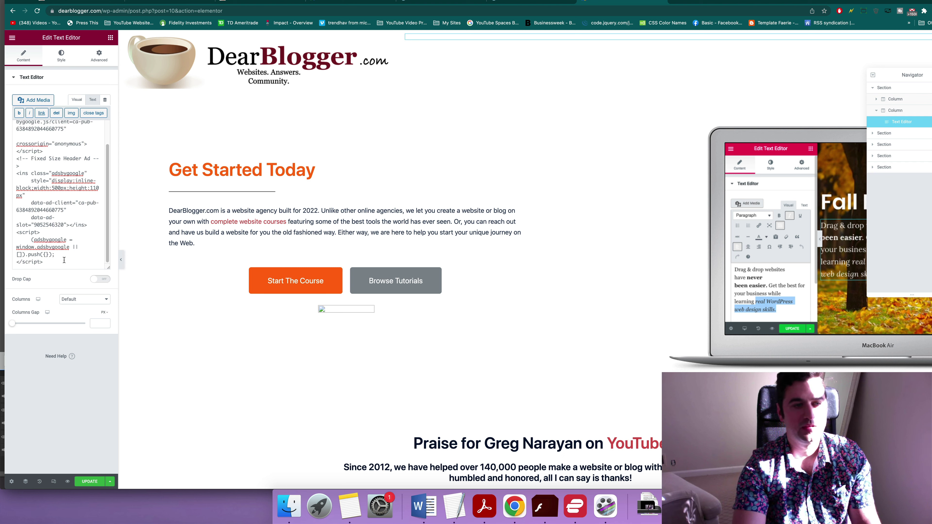
{"action": "left_click", "coordinate": [77, 102]}
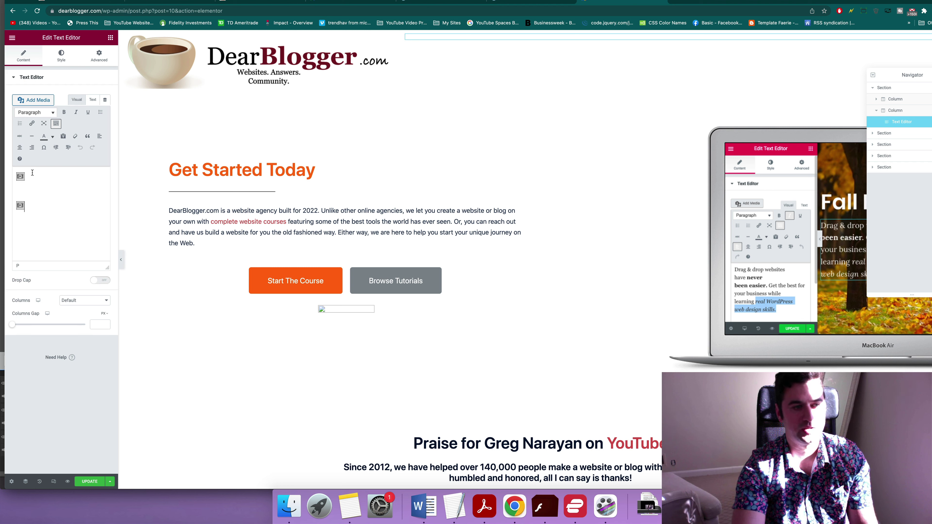
{"action": "left_click", "coordinate": [95, 100]}
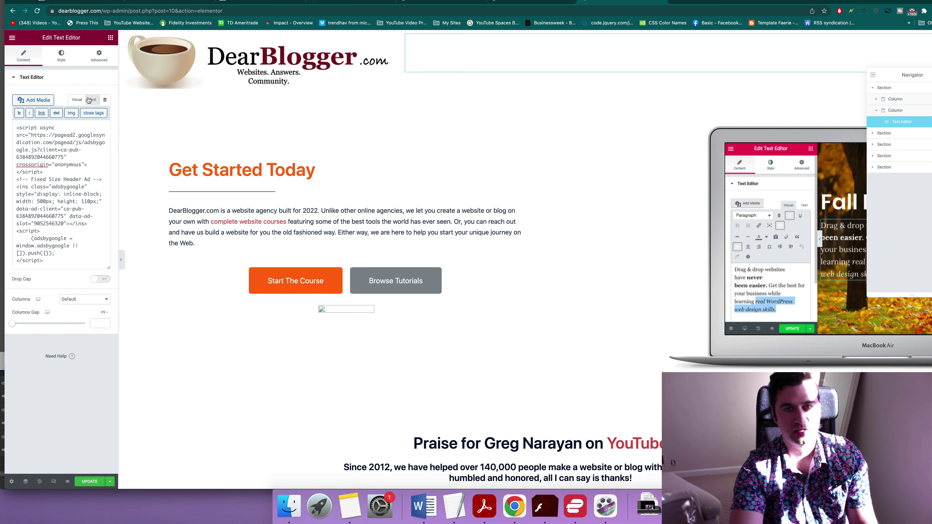
Step: Save the Elementor page changes and load dearblogger.com in a new tab
{"action": "left_click", "coordinate": [678, 1]}
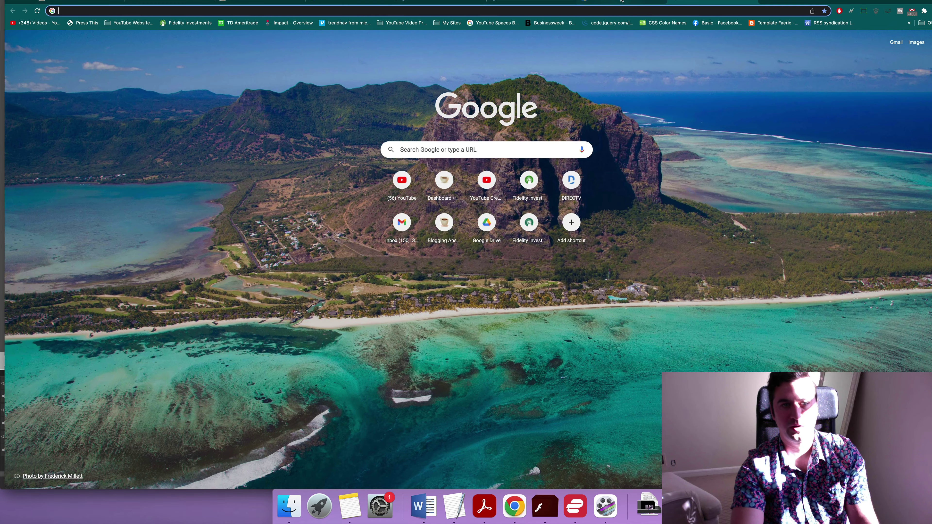
{"action": "left_click", "coordinate": [624, 2]}
{"action": "key", "text": "super+s"}
{"action": "left_click", "coordinate": [678, 2]}
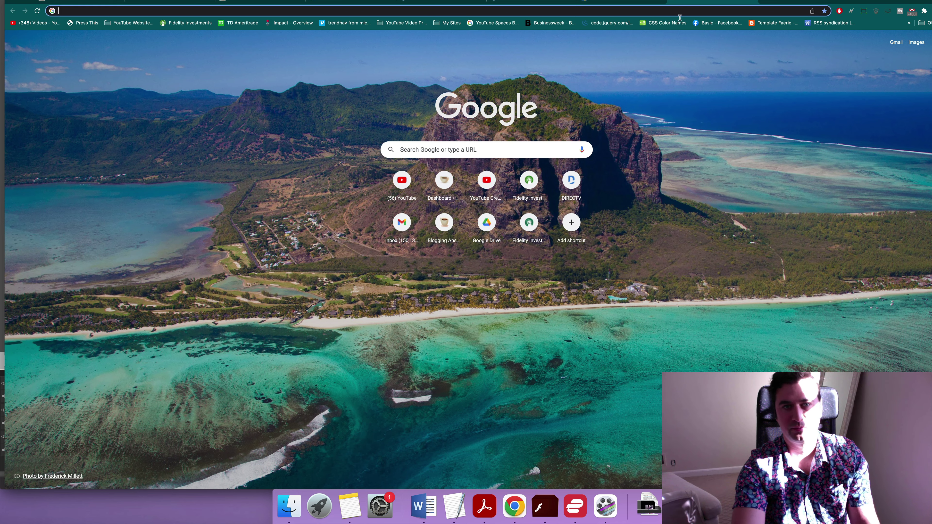
{"action": "type", "text": "dea"}
{"action": "key", "text": "Return"}
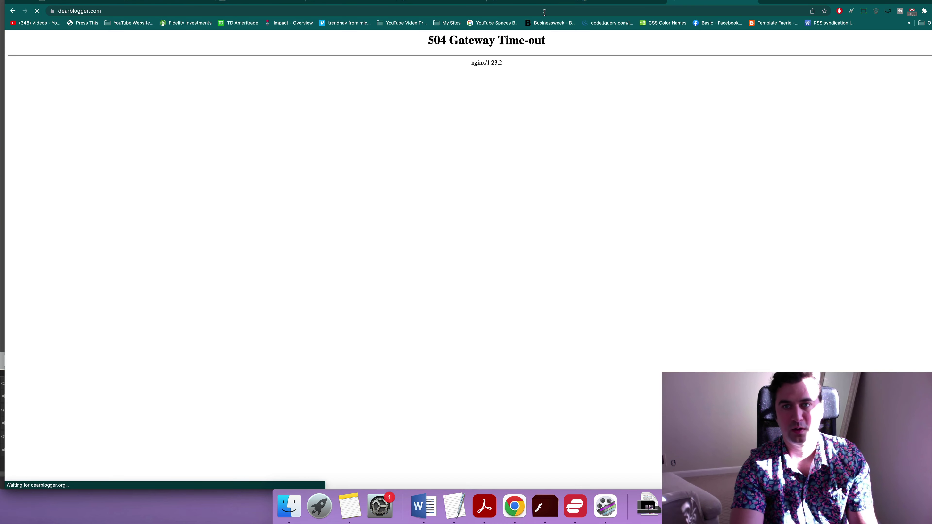
Step: Pause ad blocking on the site, clear the cache, and reload dearblogger.com
{"action": "left_click", "coordinate": [841, 11]}
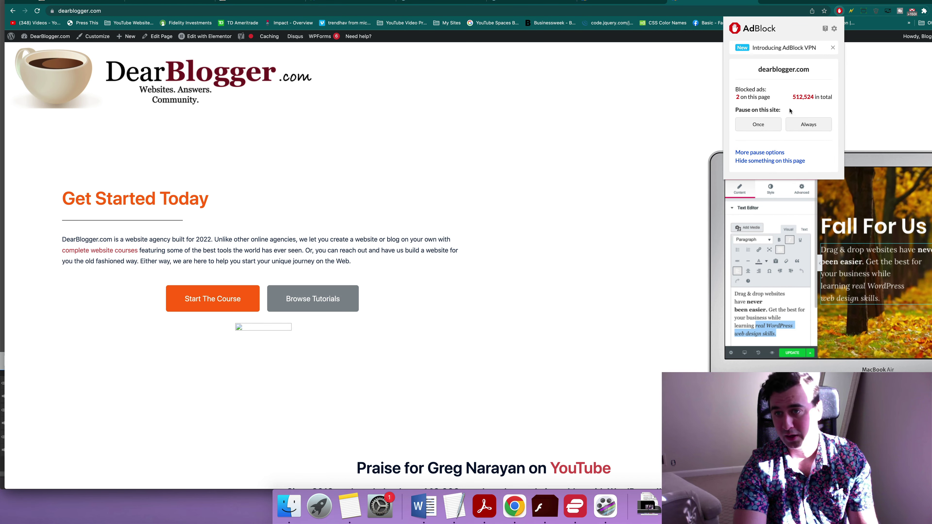
{"action": "left_click", "coordinate": [803, 125]}
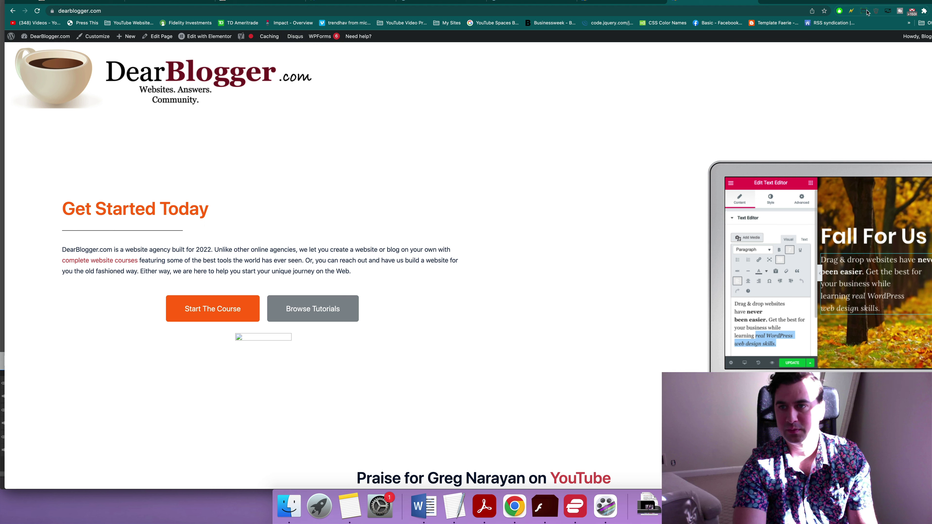
{"action": "left_click", "coordinate": [876, 11]}
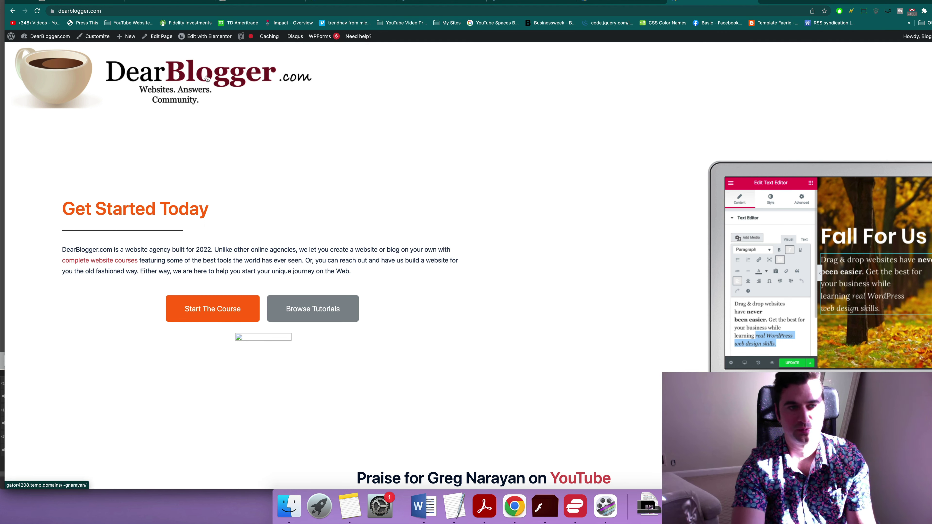
{"action": "left_click", "coordinate": [208, 77]}
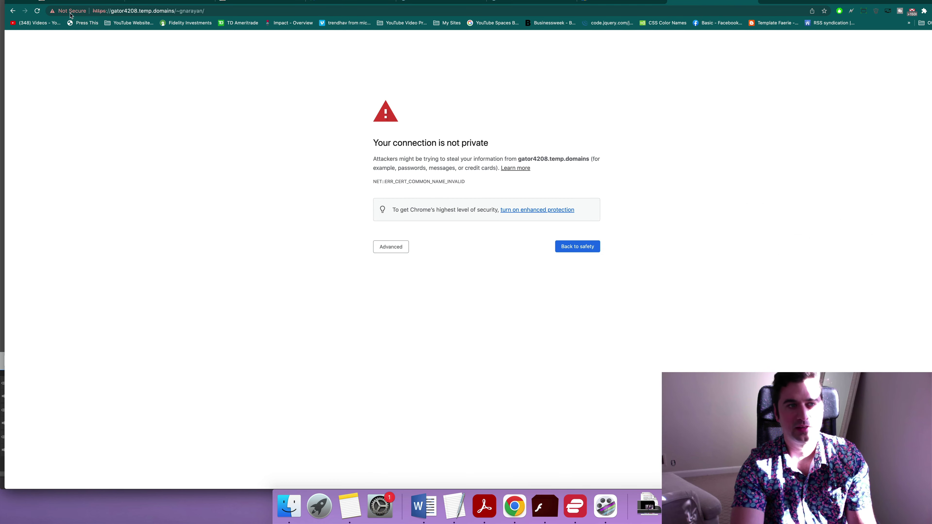
{"action": "left_click", "coordinate": [157, 10]}
{"action": "type", "text": "dearblogger.o"}
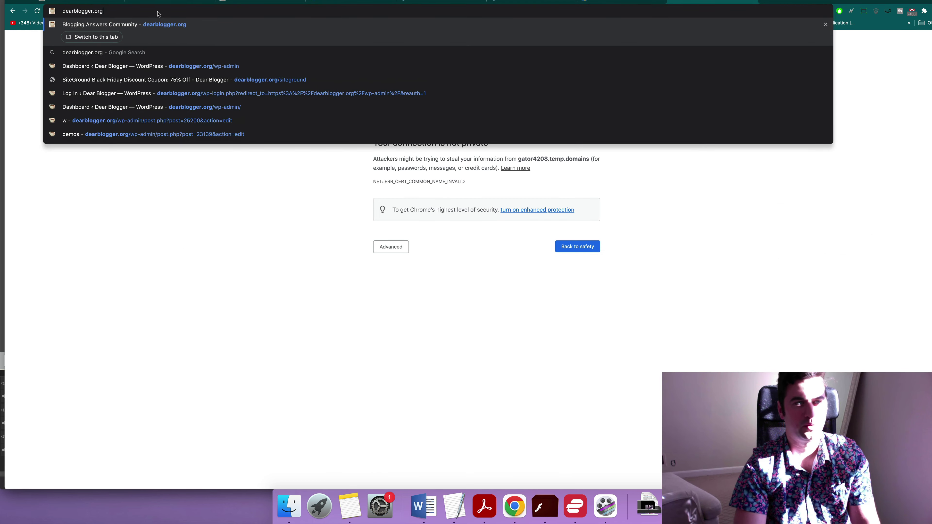
{"action": "key", "text": "BackSpace"}
{"action": "type", "text": "com"}
{"action": "key", "text": "Return"}
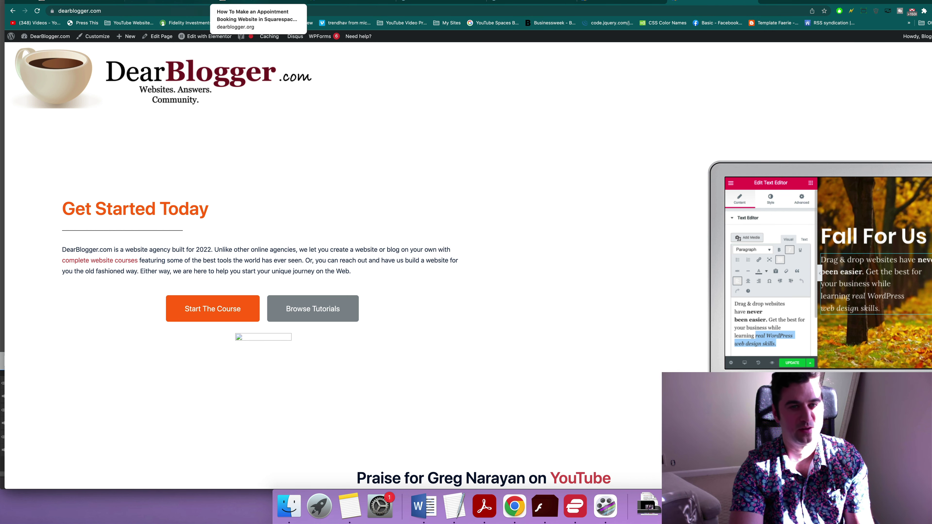
{"action": "left_click", "coordinate": [252, 1]}
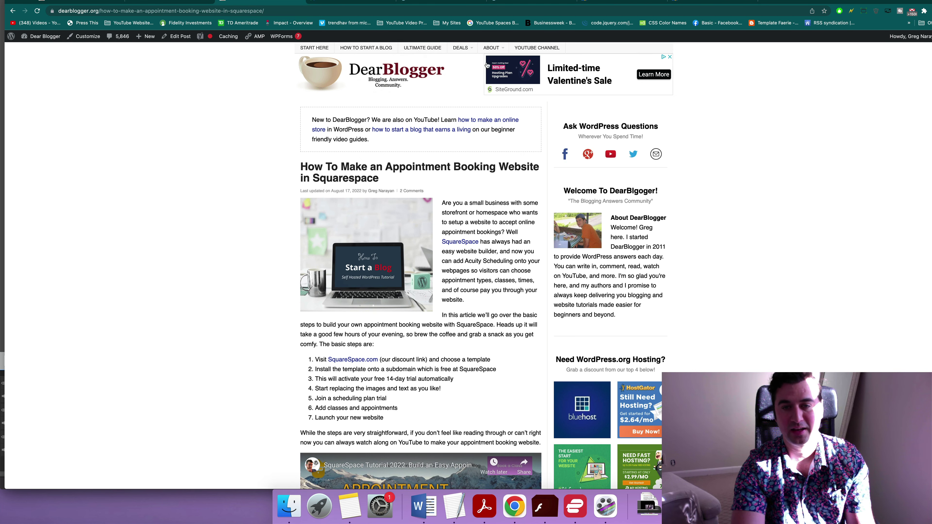
{"action": "left_click", "coordinate": [162, 2]}
{"action": "left_click", "coordinate": [158, 192]}
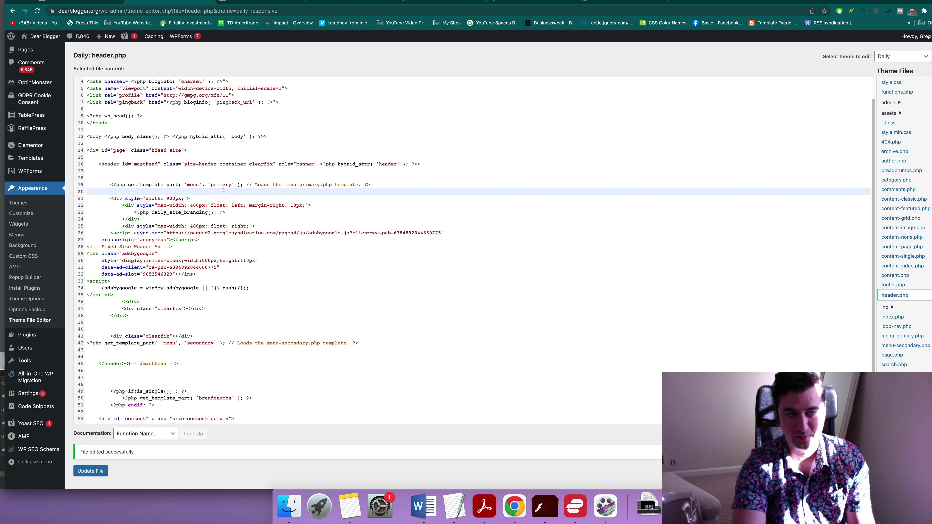
{"action": "left_click", "coordinate": [240, 205]}
{"action": "left_click_drag", "start_coordinate": [245, 214], "coordinate": [132, 212]}
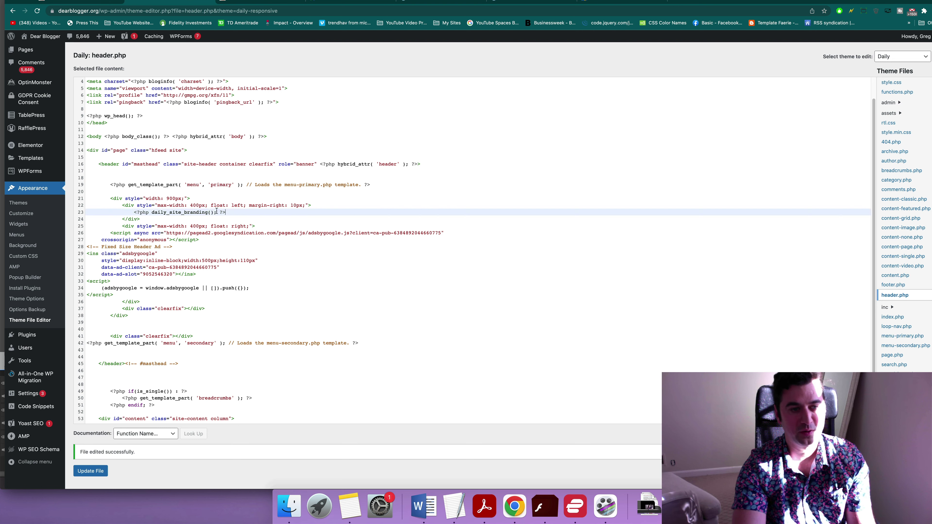
{"action": "left_click", "coordinate": [145, 205]}
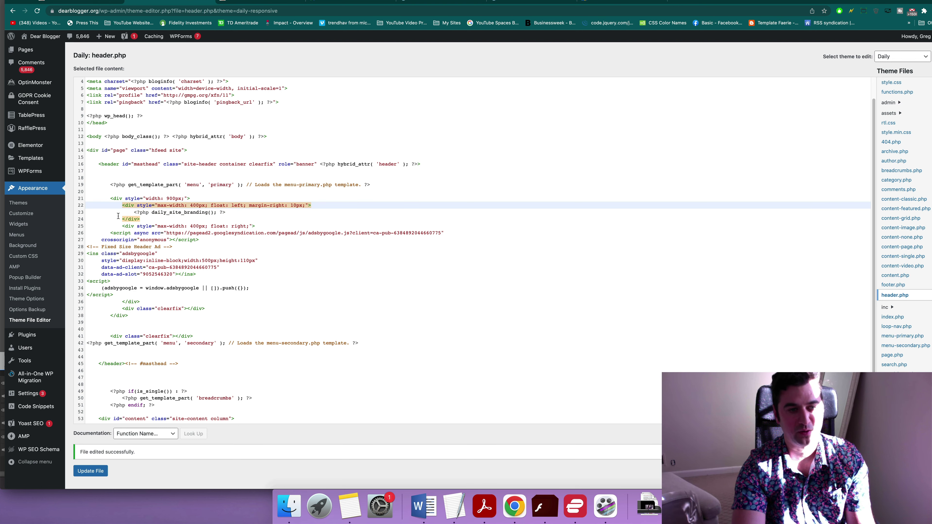
{"action": "left_click", "coordinate": [266, 3]}
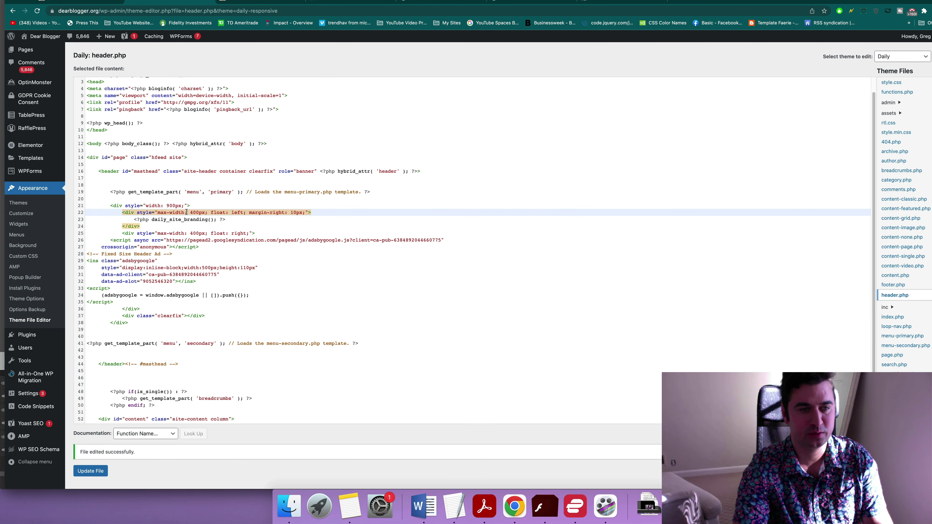
{"action": "left_click", "coordinate": [187, 218]}
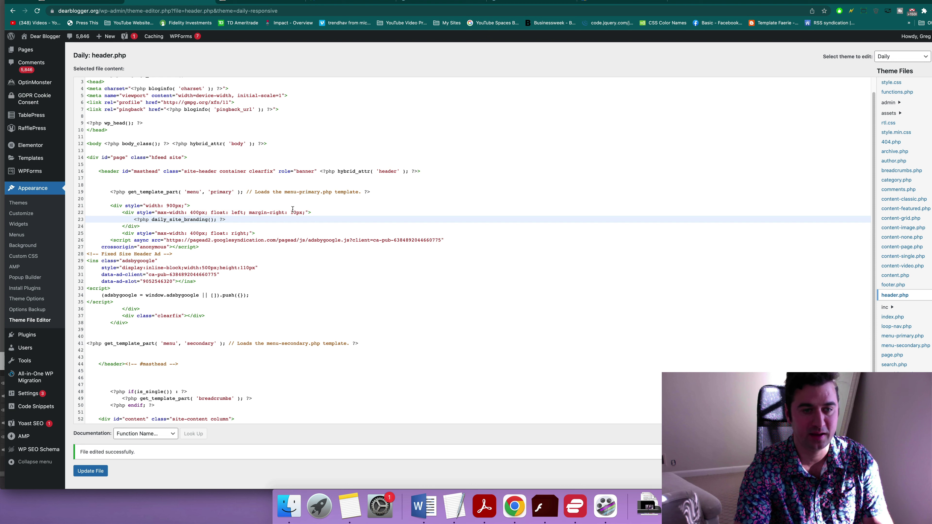
{"action": "left_click", "coordinate": [304, 211]}
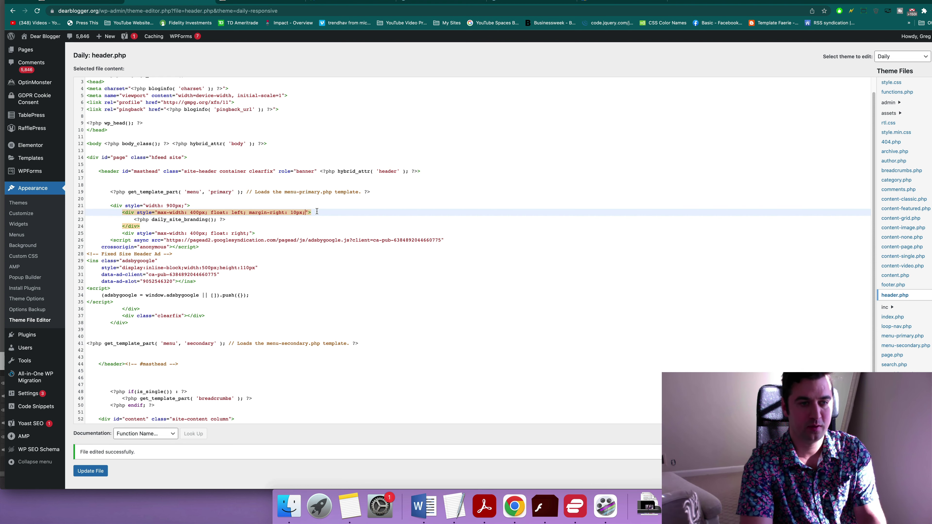
Step: Give the logo box a 2px dashed #ccc border, save, and reload the blog post to see it
{"action": "type", "text": "border: 2px dashed "}
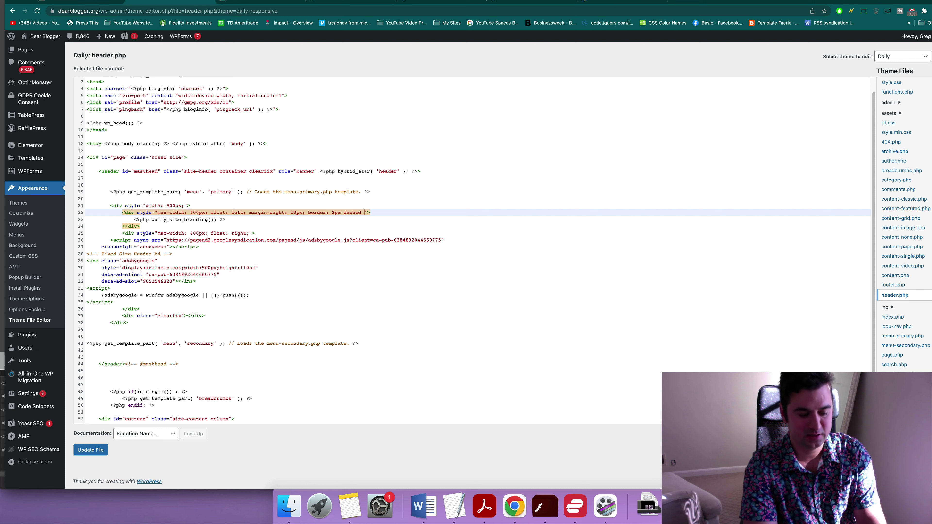
{"action": "type", "text": "#cc;"}
{"action": "type", "text": ";"}
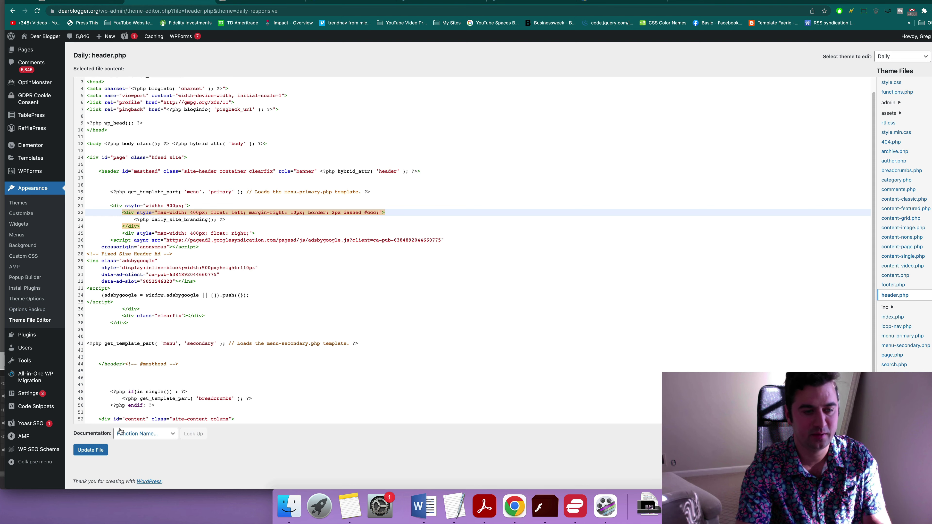
{"action": "left_click", "coordinate": [90, 450]}
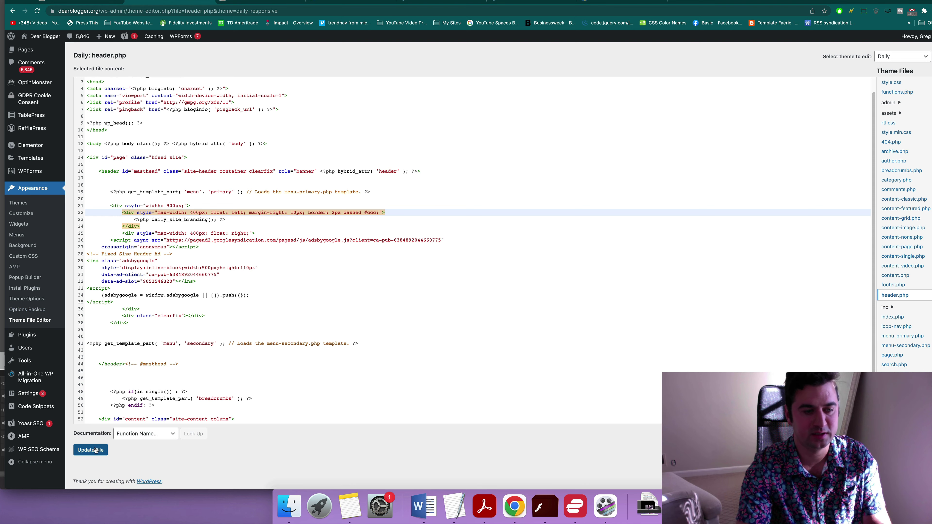
{"action": "left_click", "coordinate": [239, 2]}
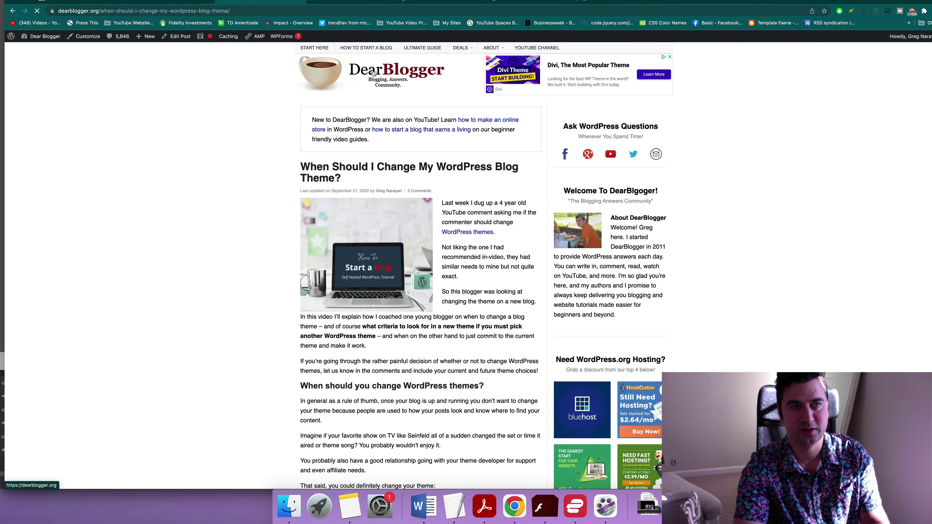
{"action": "left_click", "coordinate": [406, 65]}
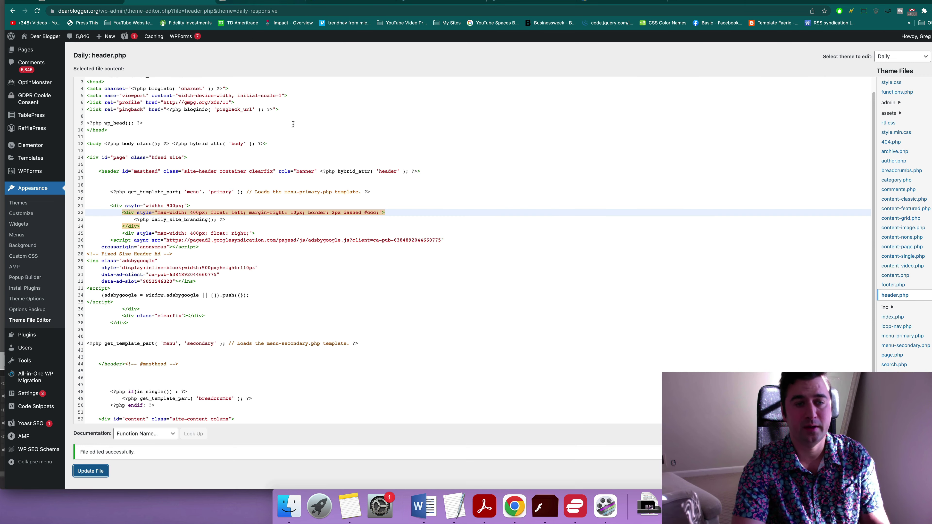
Step: Add padding-right: 40px before margin-right: 10px on line 22, save, and reload the blog post
{"action": "left_click", "coordinate": [295, 213]}
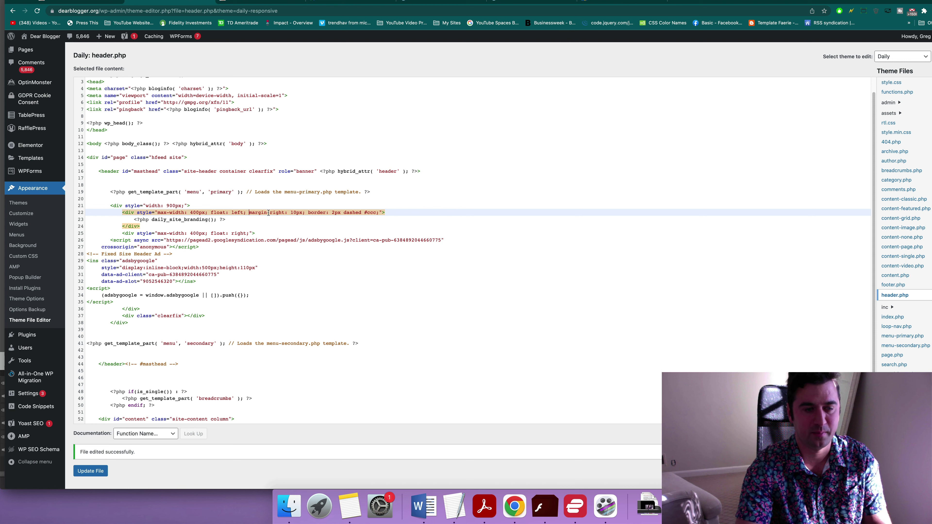
{"action": "type", "text": "padding"}
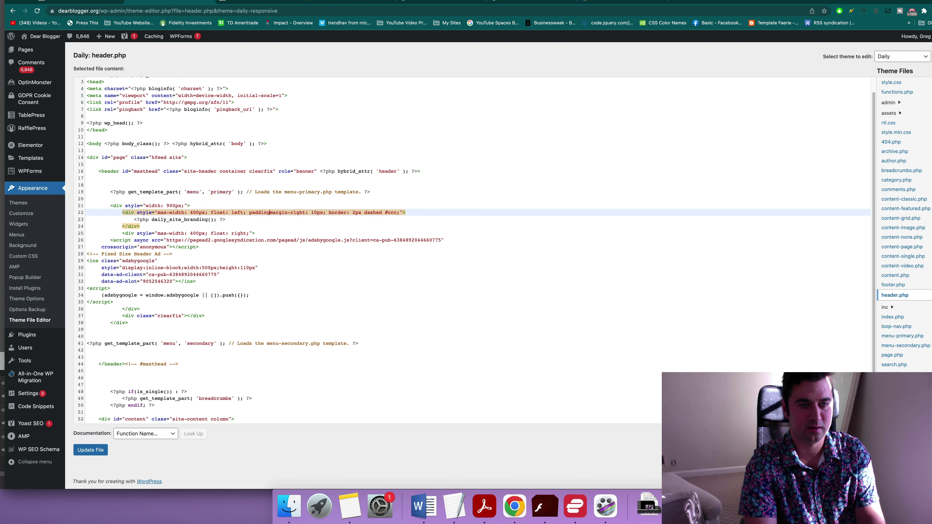
{"action": "type", "text": "-right: 4"}
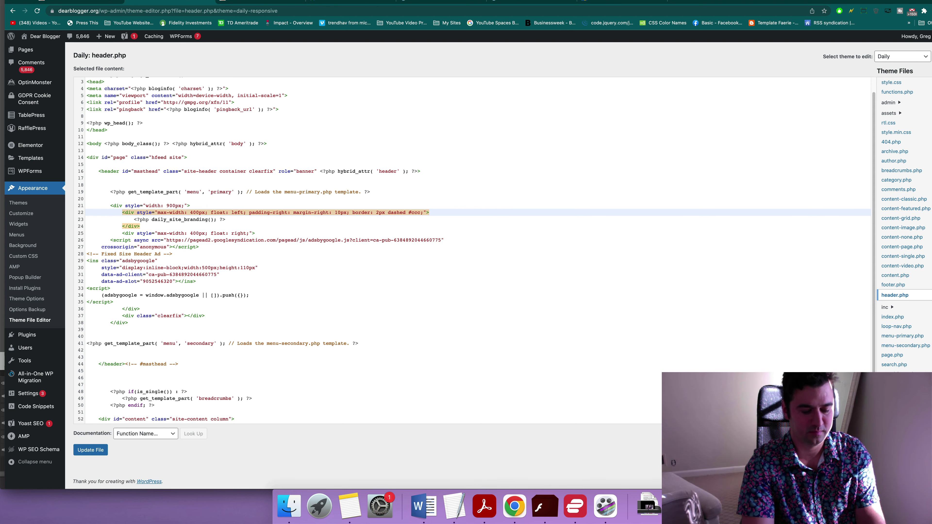
{"action": "type", "text": "0px; margin-right: 10px"}
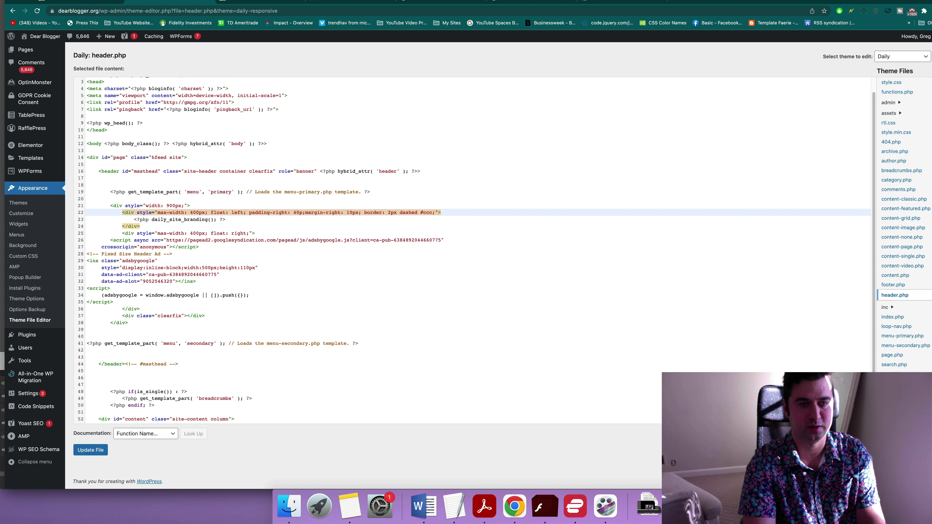
{"action": "type", "text": ";"}
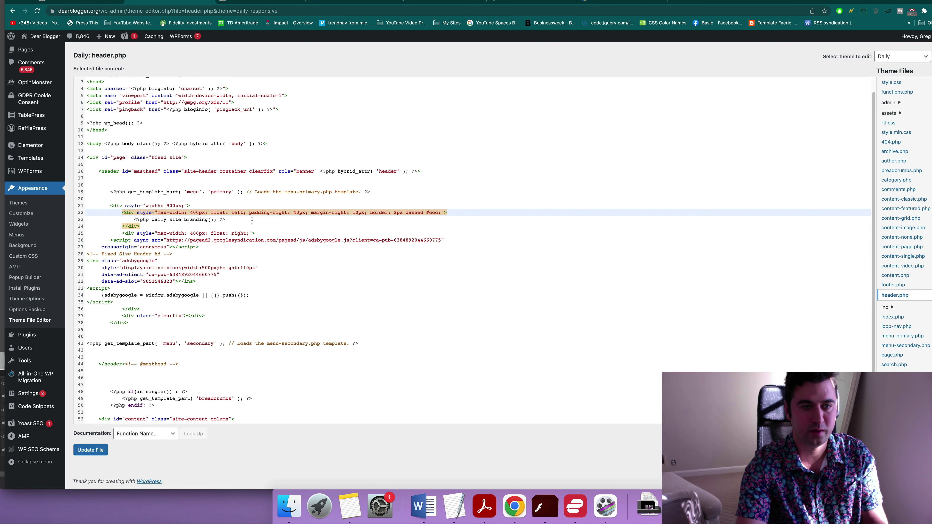
{"action": "left_click", "coordinate": [79, 454]}
{"action": "key", "text": "ctrl+Tab"}
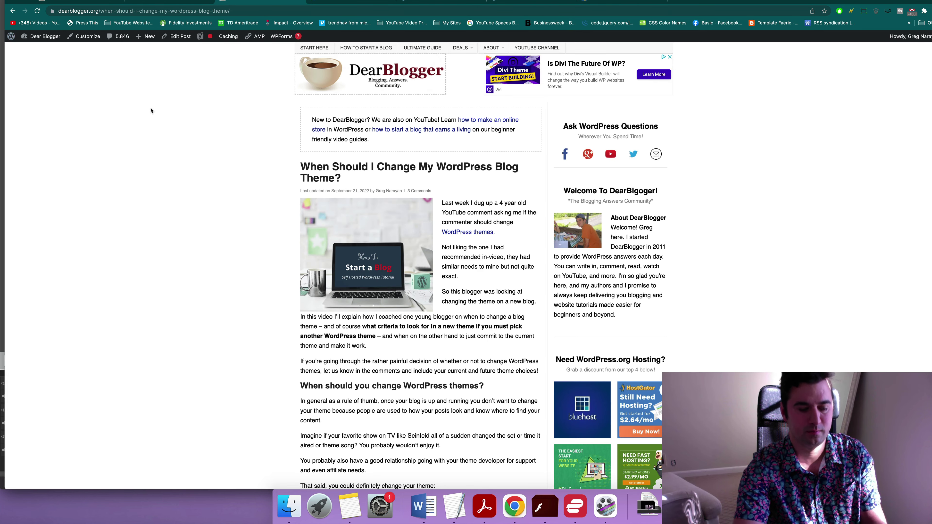
{"action": "key", "text": "super+r"}
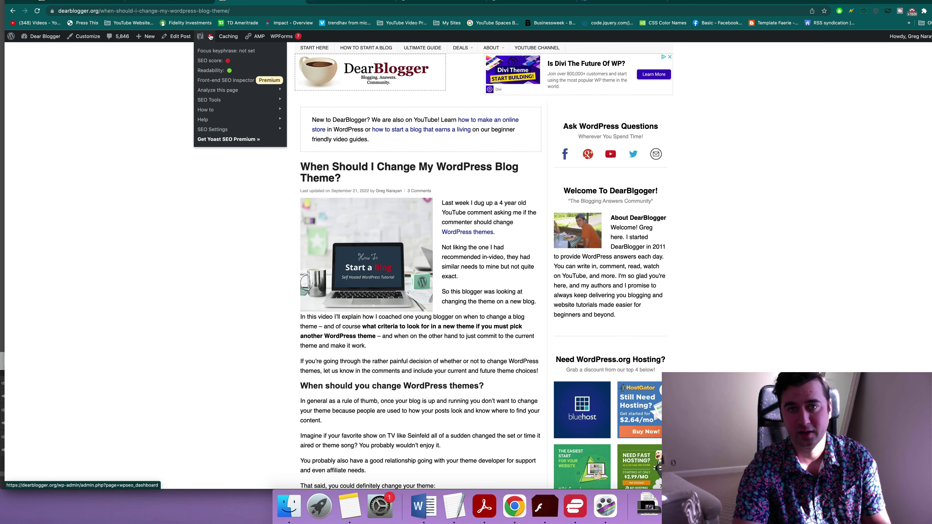
{"action": "left_click", "coordinate": [174, 2]}
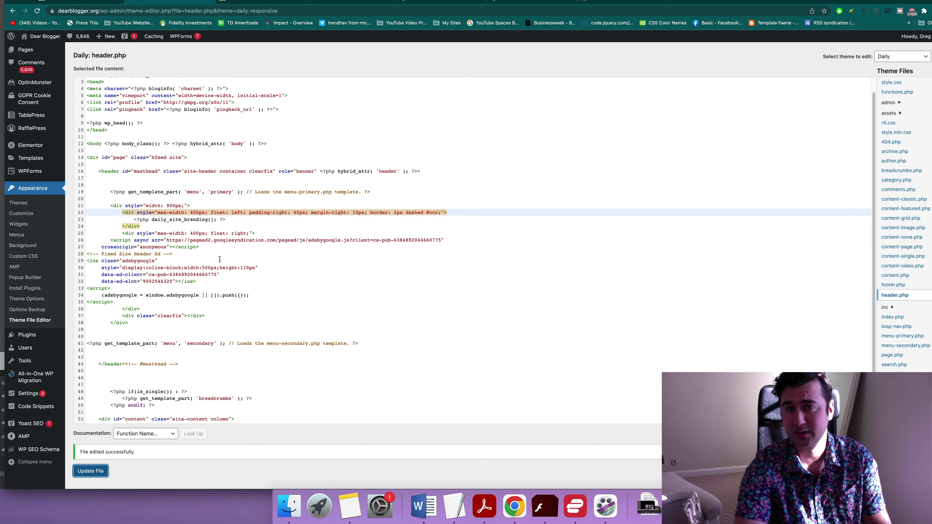
{"action": "left_click", "coordinate": [240, 1]}
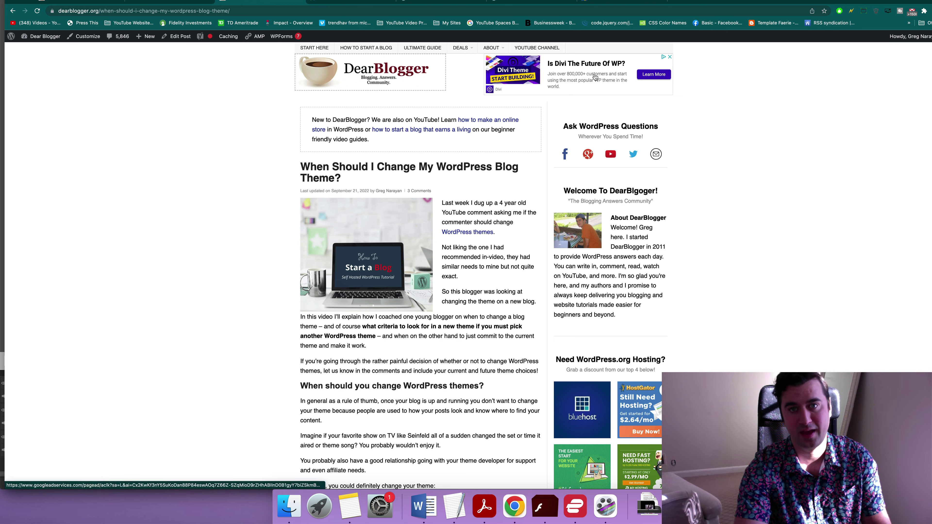
Step: Check the live header ad, then keep the line 21 outer wrapper width at 900px
{"action": "left_click", "coordinate": [197, 2]}
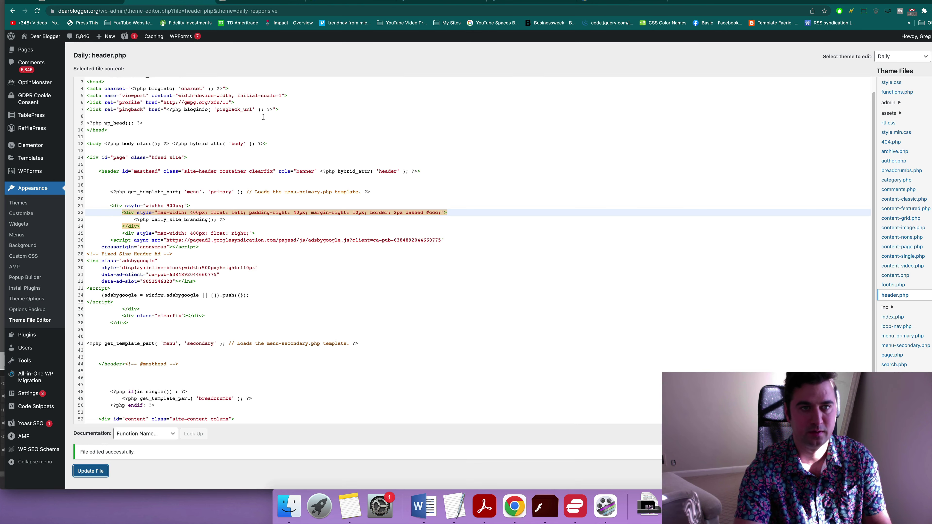
{"action": "left_click", "coordinate": [255, 2]}
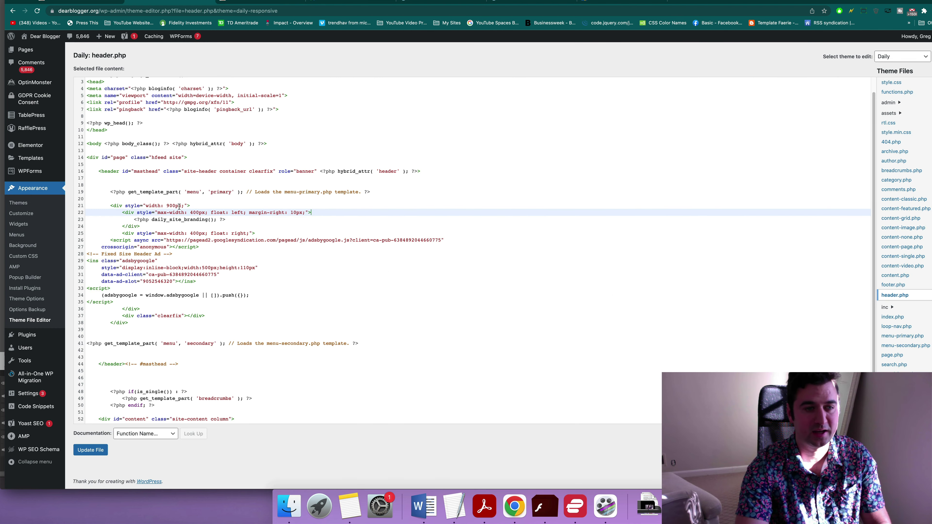
{"action": "left_click", "coordinate": [167, 206]}
{"action": "double_click", "coordinate": [180, 206]}
{"action": "type", "text": "900px"}
{"action": "left_click", "coordinate": [191, 205]}
Step: Copy the ad div's 400px width from line 25 into the logo div's max-width on line 22
{"action": "left_click", "coordinate": [184, 215]}
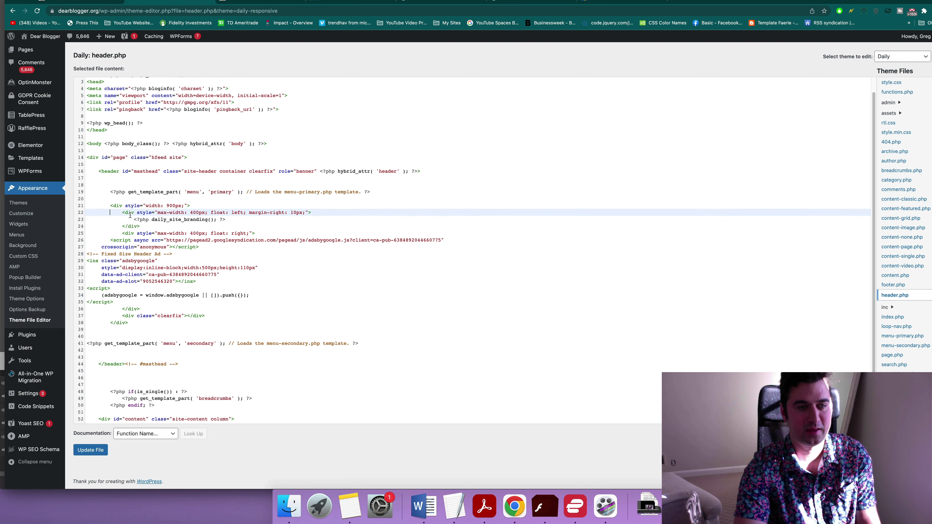
{"action": "left_click_drag", "start_coordinate": [210, 212], "coordinate": [243, 212]}
{"action": "left_click", "coordinate": [243, 212]}
{"action": "left_click", "coordinate": [261, 233]}
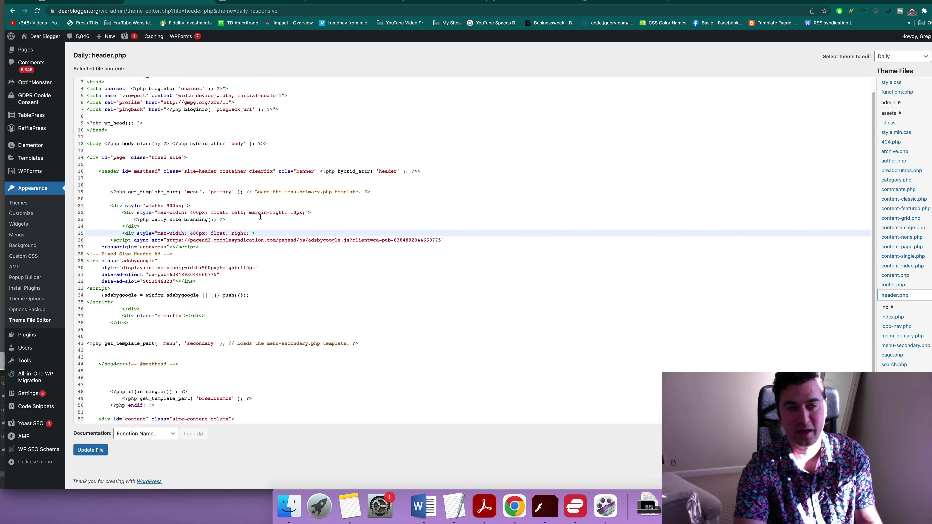
{"action": "left_click", "coordinate": [252, 213]}
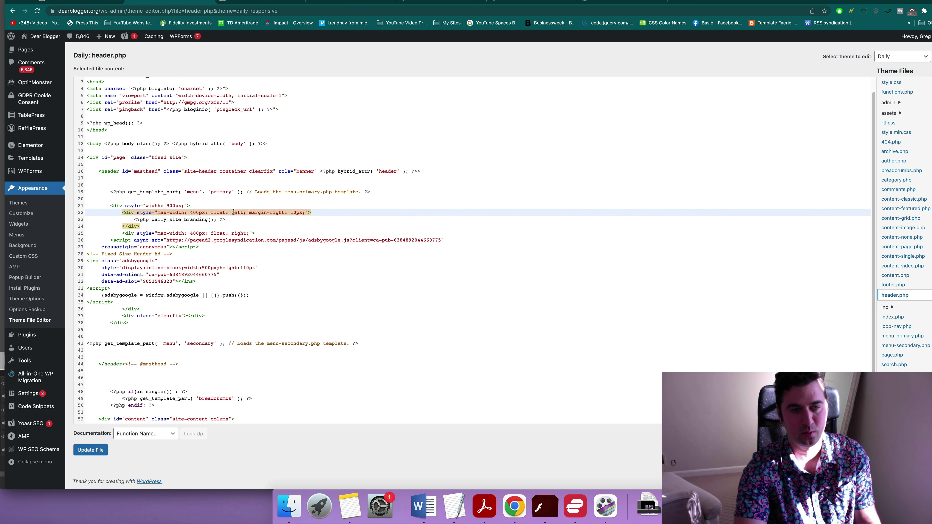
{"action": "left_click", "coordinate": [278, 233]}
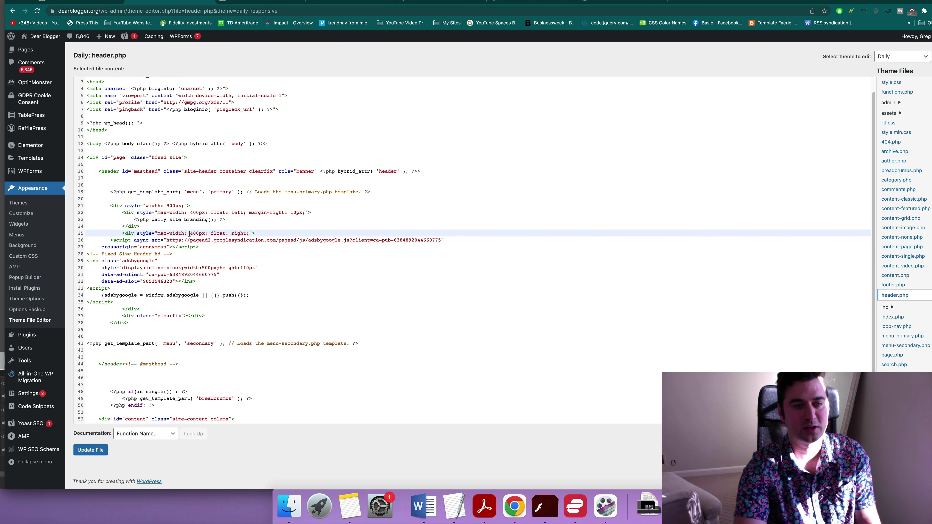
{"action": "left_click_drag", "start_coordinate": [191, 233], "coordinate": [204, 233]}
{"action": "key", "text": "cmd+c"}
{"action": "double_click", "coordinate": [191, 213]}
{"action": "key", "text": "cmd+v"}
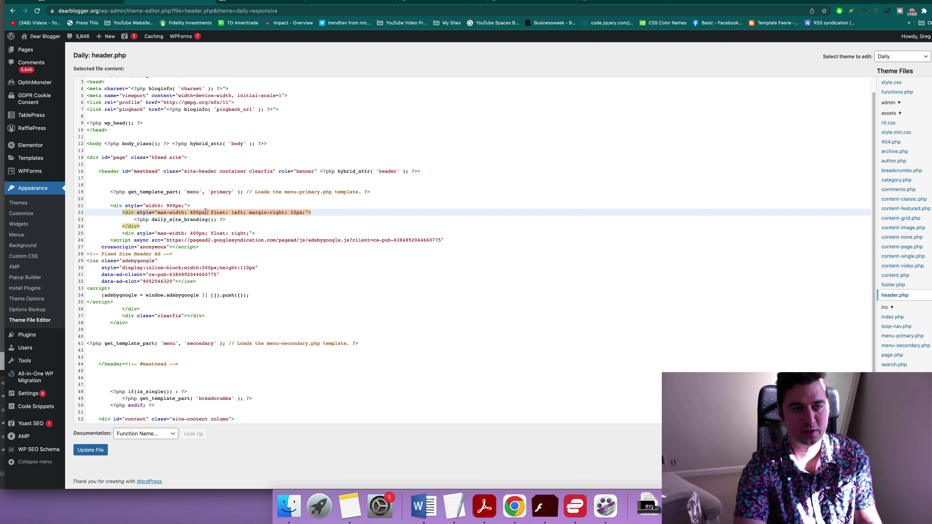
Step: Review the line 21 wrapper style, the ad's inline size style on line 30, and the closing div
{"action": "left_click_drag", "start_coordinate": [172, 205], "coordinate": [191, 205]}
{"action": "left_click", "coordinate": [191, 205]}
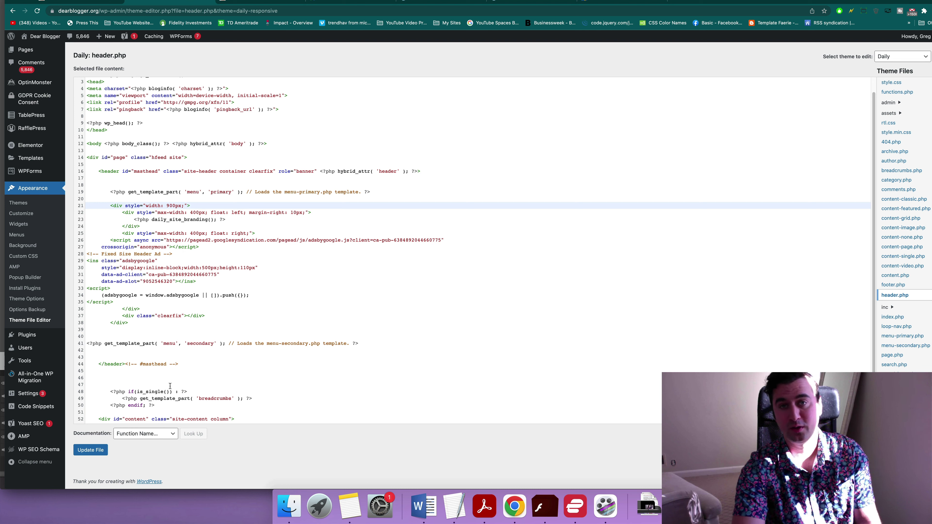
{"action": "left_click", "coordinate": [259, 271]}
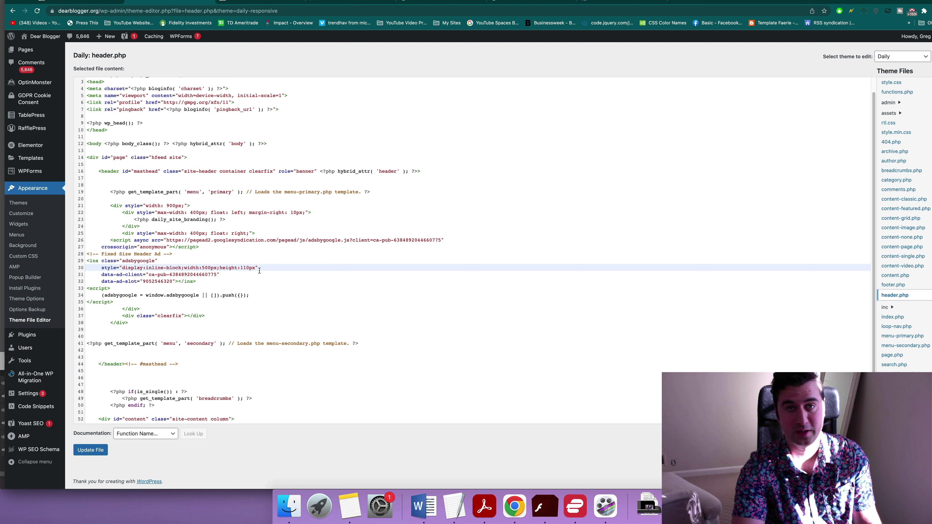
{"action": "left_click", "coordinate": [238, 306]}
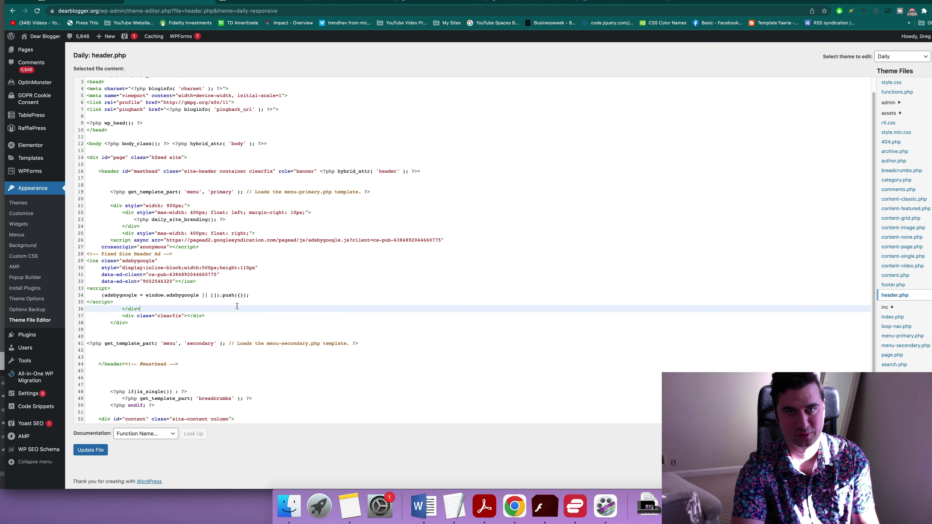